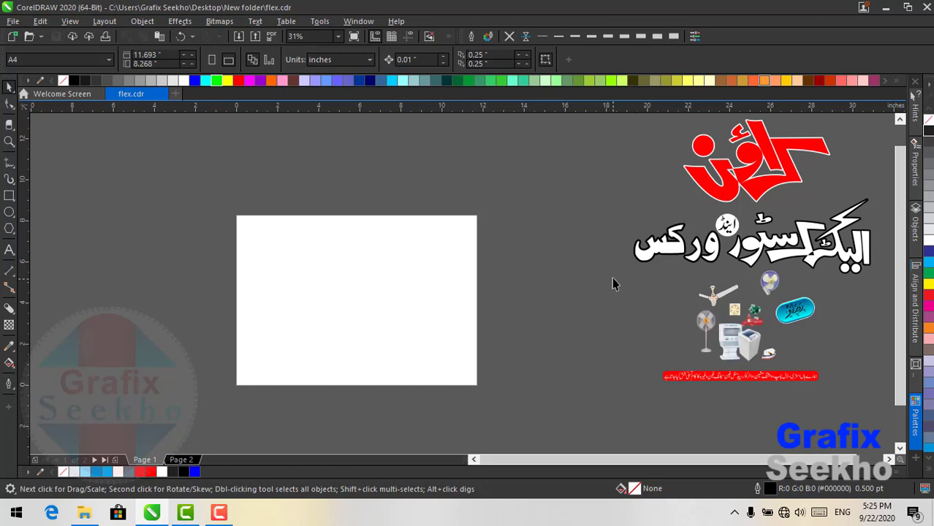
- Check the appliance pictures and red store-name logo on Page 1, then go to Page 2
{"action": "left_click", "coordinate": [702, 328]}
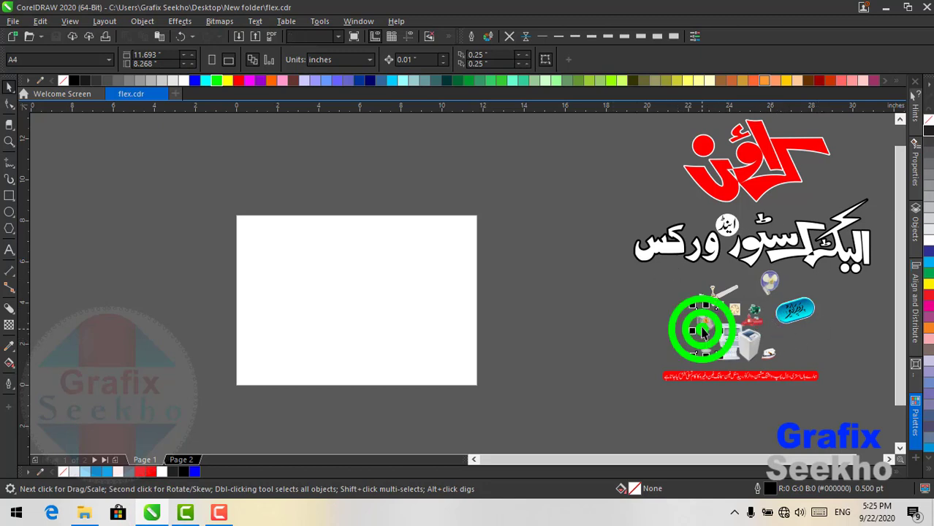
{"action": "left_click", "coordinate": [753, 342]}
{"action": "left_click", "coordinate": [773, 180]}
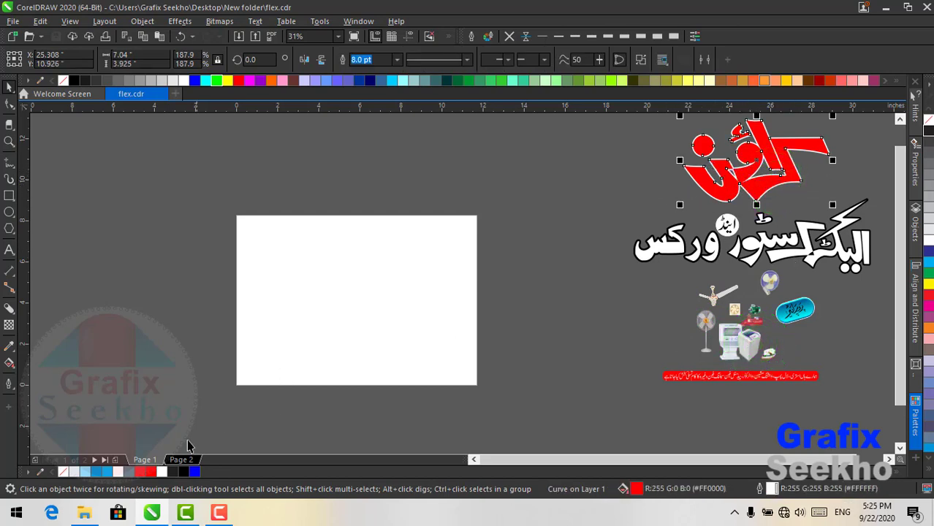
{"action": "left_click", "coordinate": [179, 460]}
- Select the background image group, zoom in, and shift the red-black cubes image right and down
{"action": "left_click", "coordinate": [302, 274]}
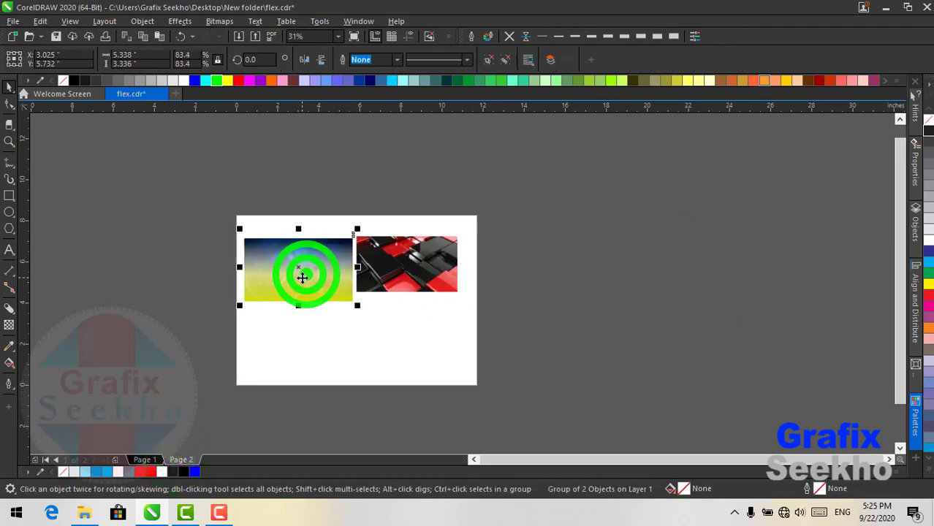
{"action": "scroll", "coordinate": [286, 261], "scroll_direction": "up", "scroll_amount": 4}
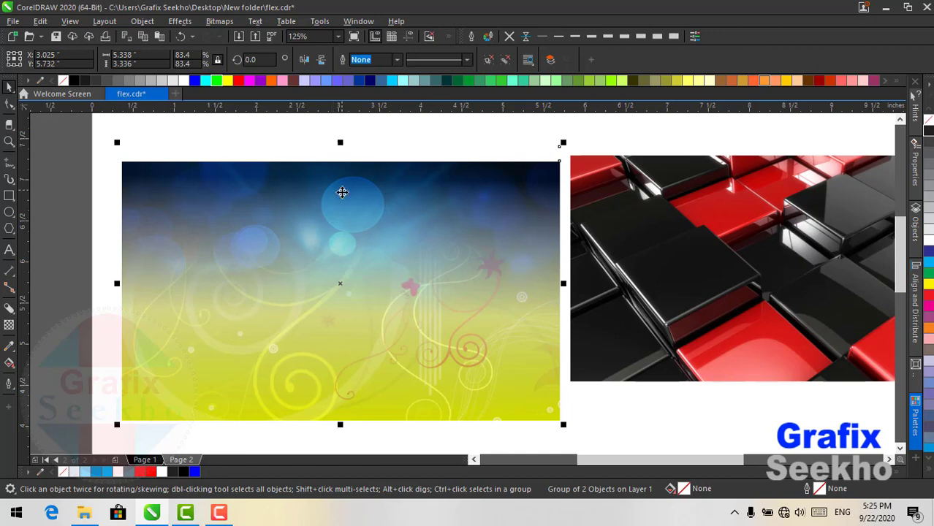
{"action": "left_click", "coordinate": [752, 279]}
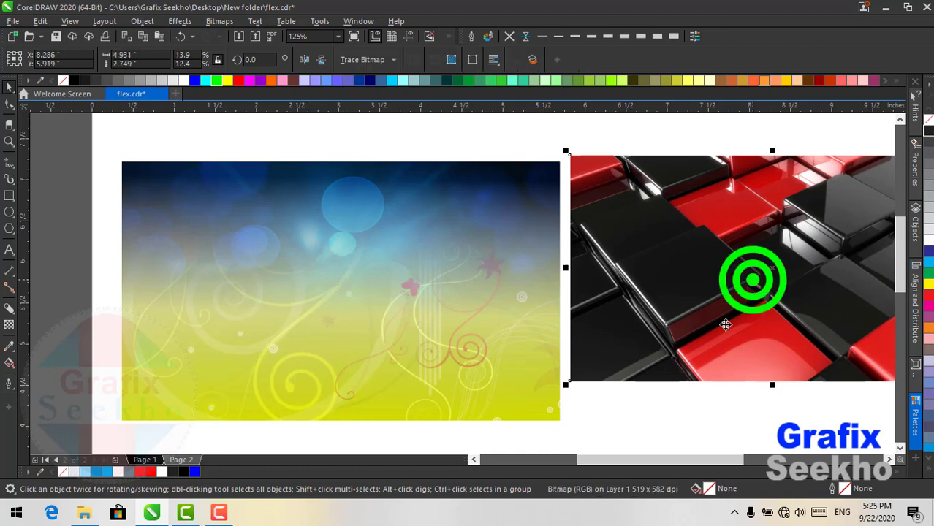
{"action": "left_click_drag", "start_coordinate": [604, 458], "coordinate": [673, 458]}
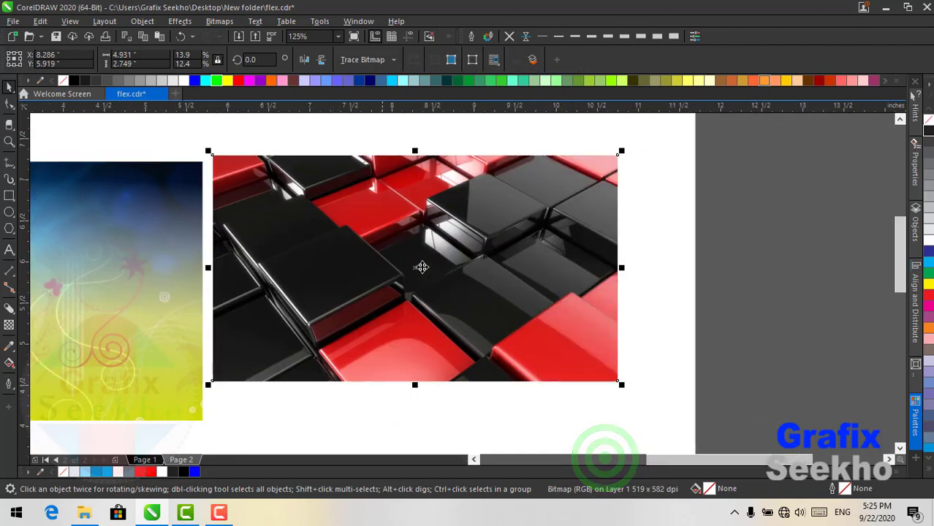
{"action": "left_click_drag", "start_coordinate": [417, 246], "coordinate": [472, 275]}
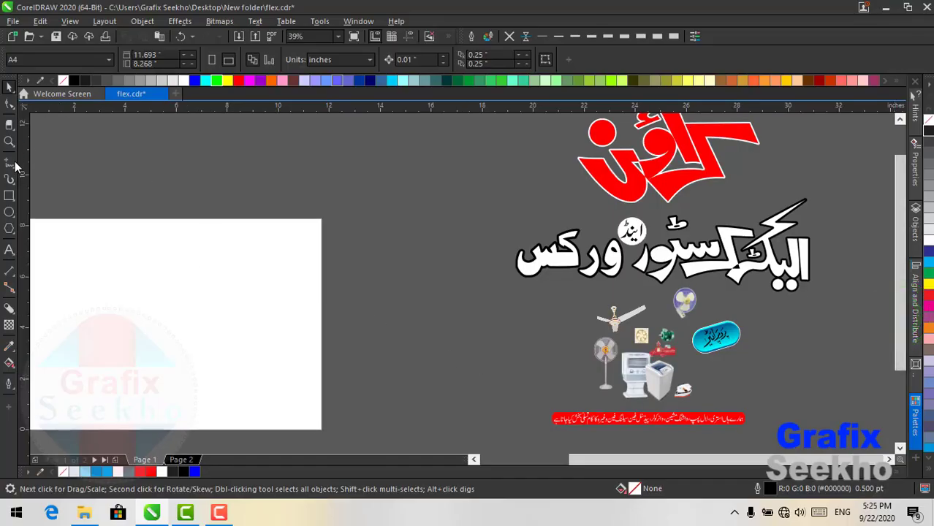
- Draw a 16.406 x 8.055 inch rectangle filled light grey (#B3B3B3) and position it
{"action": "left_click", "coordinate": [10, 129]}
{"action": "left_click", "coordinate": [25, 130]}
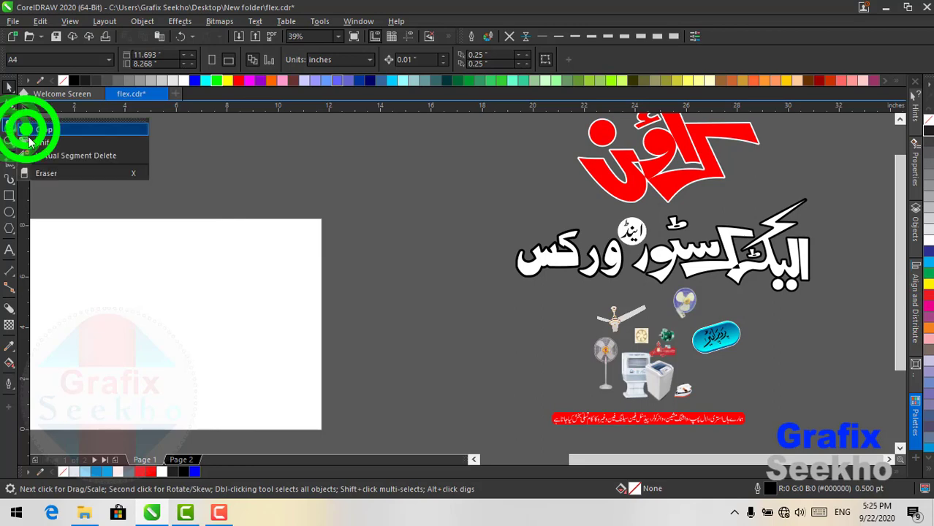
{"action": "left_click", "coordinate": [9, 195]}
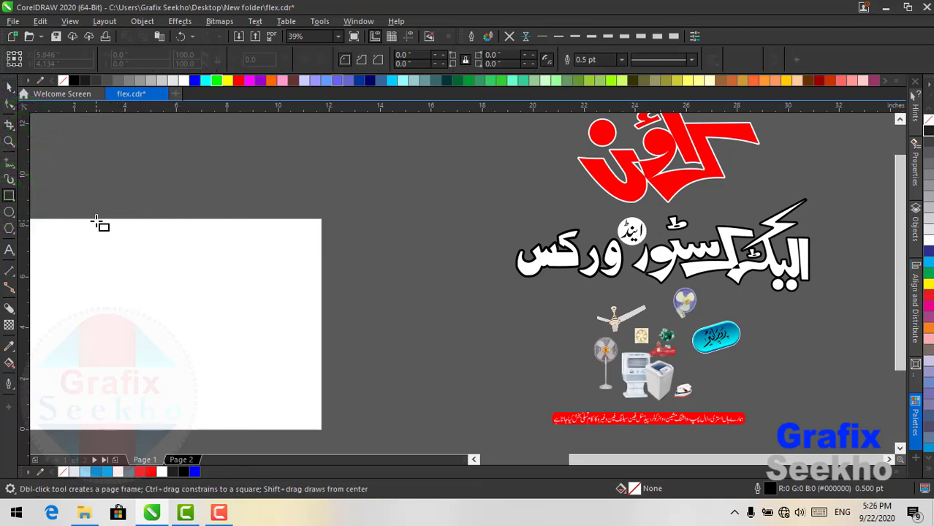
{"action": "mouse_move", "coordinate": [76, 210]}
{"action": "left_mouse_down"}
{"action": "mouse_move", "coordinate": [437, 351]}
{"action": "mouse_move", "coordinate": [494, 409]}
{"action": "left_mouse_up"}
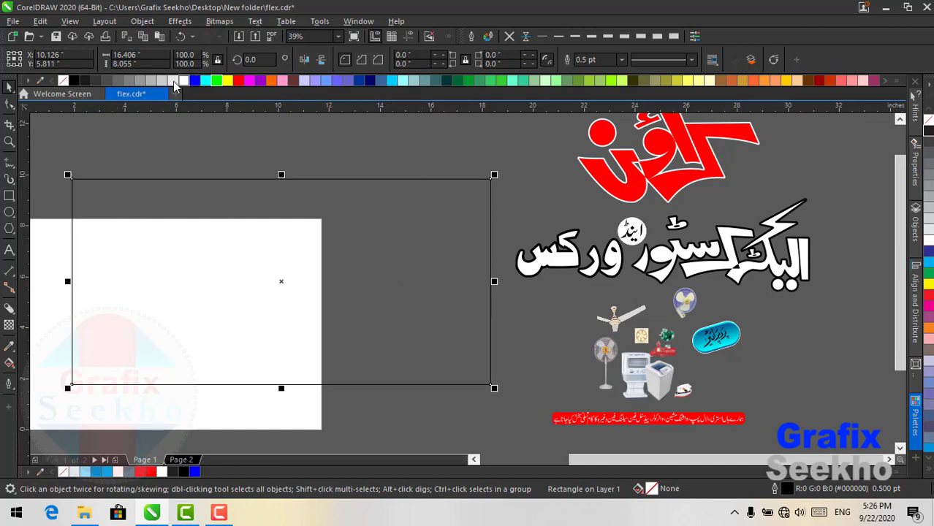
{"action": "left_click", "coordinate": [150, 80]}
{"action": "left_click_drag", "start_coordinate": [328, 235], "coordinate": [368, 232]}
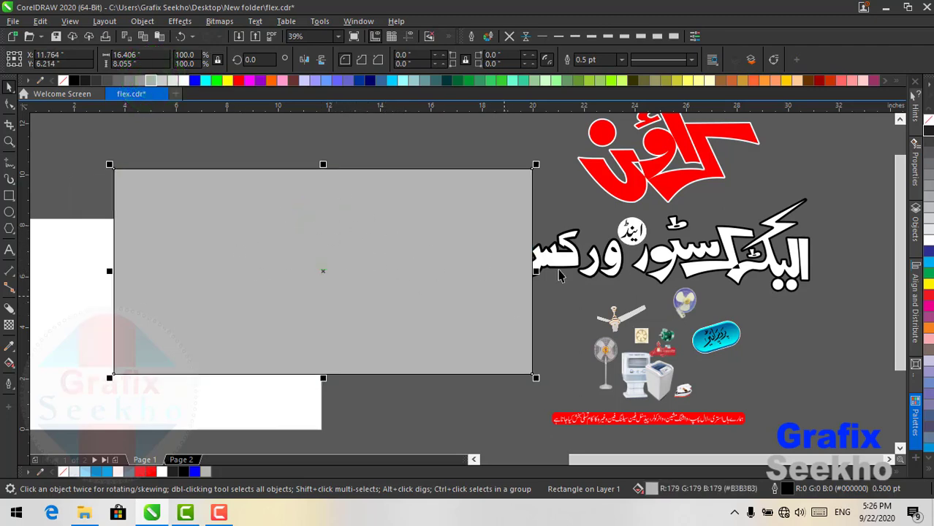
- Move the red store-name logo onto the grey banner rectangle
{"action": "key", "text": "ctrl+a"}
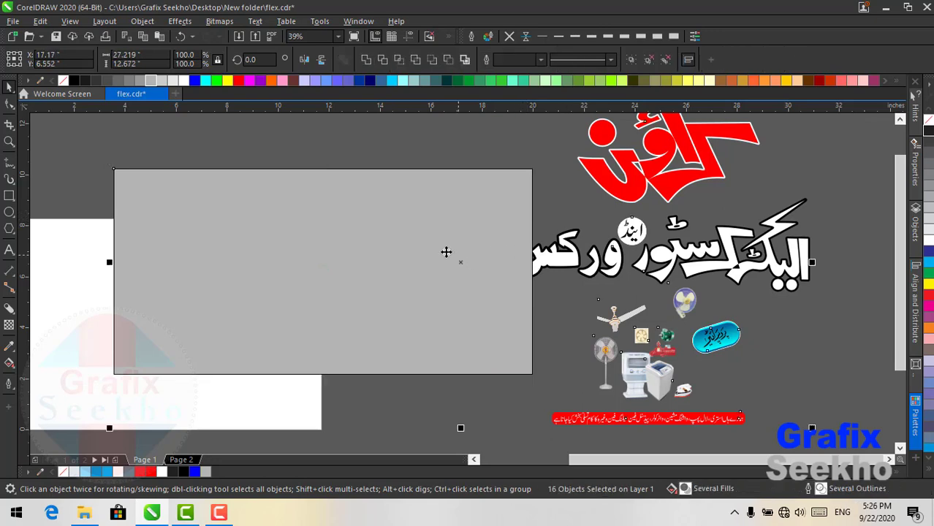
{"action": "left_click", "coordinate": [398, 241], "text": "shift"}
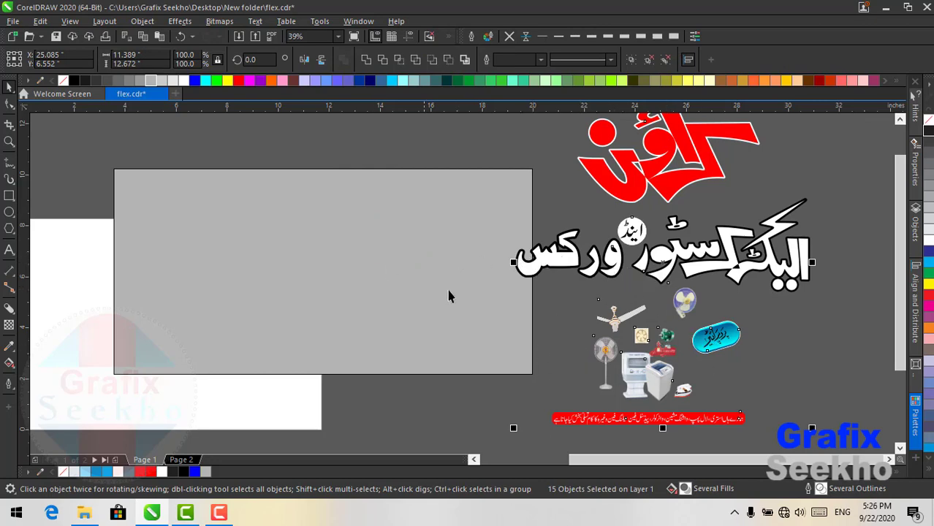
{"action": "left_click", "coordinate": [823, 177]}
{"action": "left_click", "coordinate": [680, 177]}
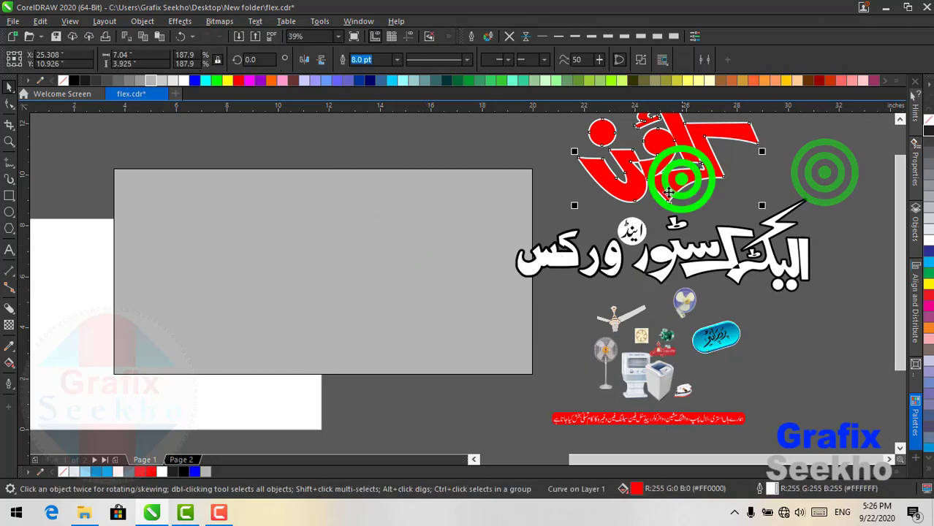
{"action": "left_click_drag", "start_coordinate": [661, 150], "coordinate": [425, 247]}
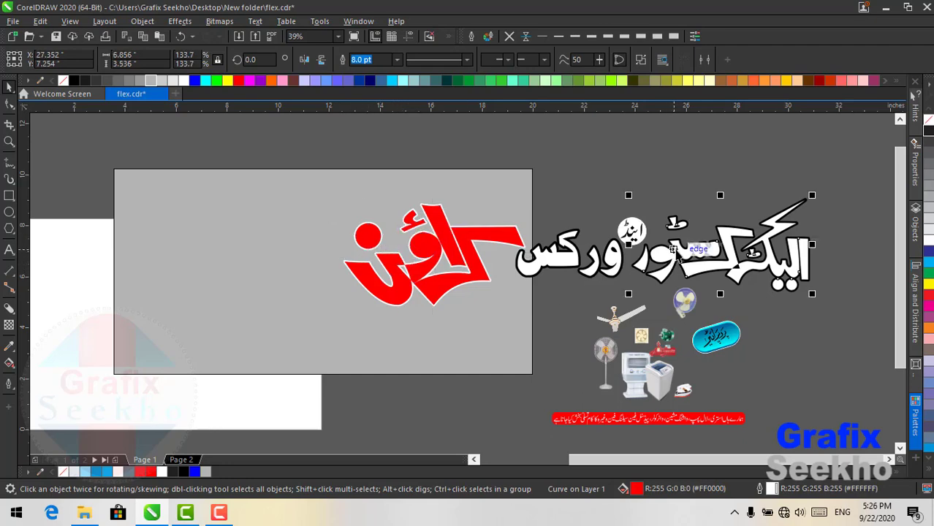
- Select all parts of the white Urdu store name and group them
{"action": "left_click", "coordinate": [677, 252]}
{"action": "left_click_drag", "start_coordinate": [844, 170], "coordinate": [480, 323]}
{"action": "mouse_move", "coordinate": [675, 250]}
{"action": "left_mouse_down"}
{"action": "mouse_move", "coordinate": [688, 210]}
{"action": "mouse_move", "coordinate": [683, 254]}
{"action": "left_mouse_up"}
{"action": "left_click_drag", "start_coordinate": [692, 306], "coordinate": [756, 376]}
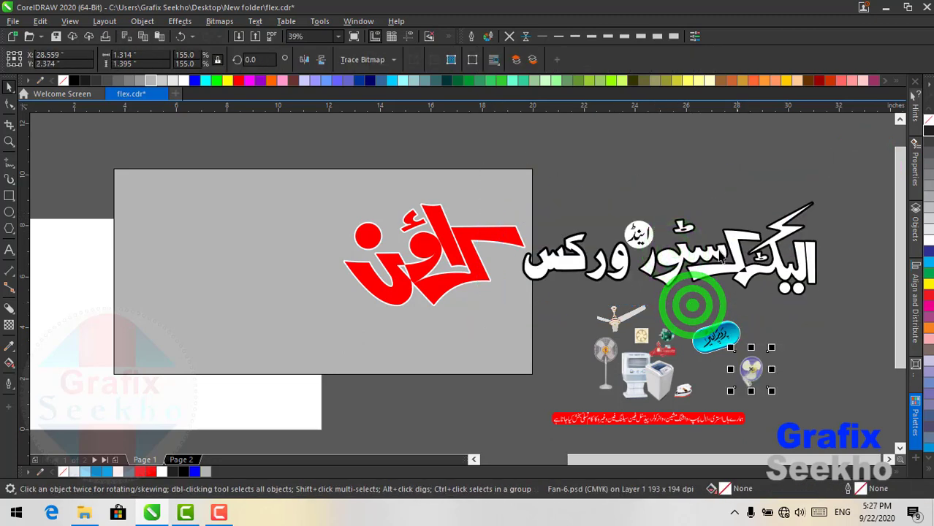
{"action": "left_click", "coordinate": [872, 170]}
{"action": "left_click", "coordinate": [637, 234]}
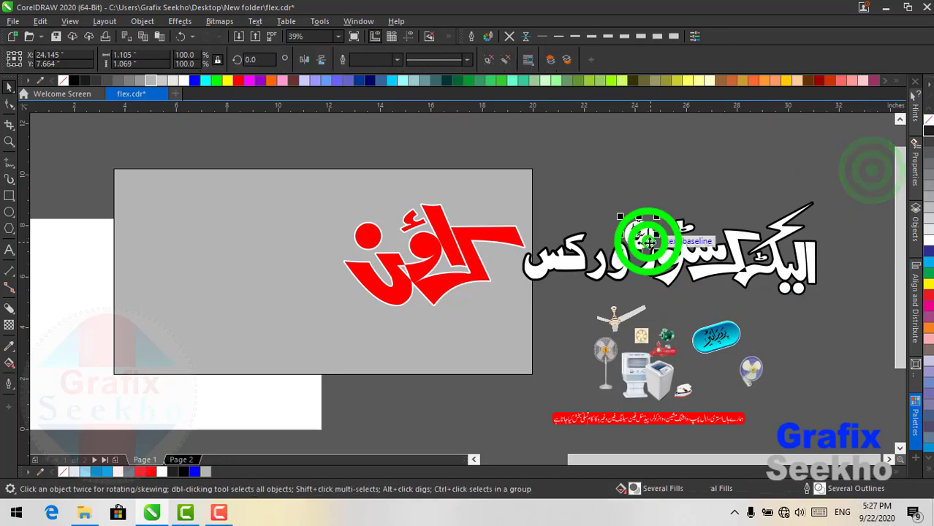
{"action": "left_click_drag", "start_coordinate": [852, 186], "coordinate": [500, 308]}
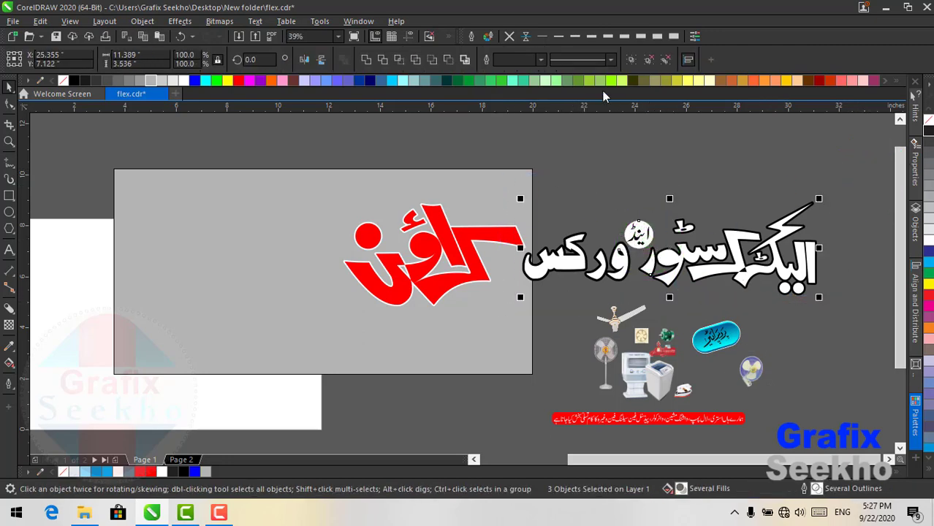
{"action": "left_click", "coordinate": [630, 59]}
- Place the Urdu heading group on the banner's left beside the logo, scaled down to fit
{"action": "left_click_drag", "start_coordinate": [702, 244], "coordinate": [278, 228]}
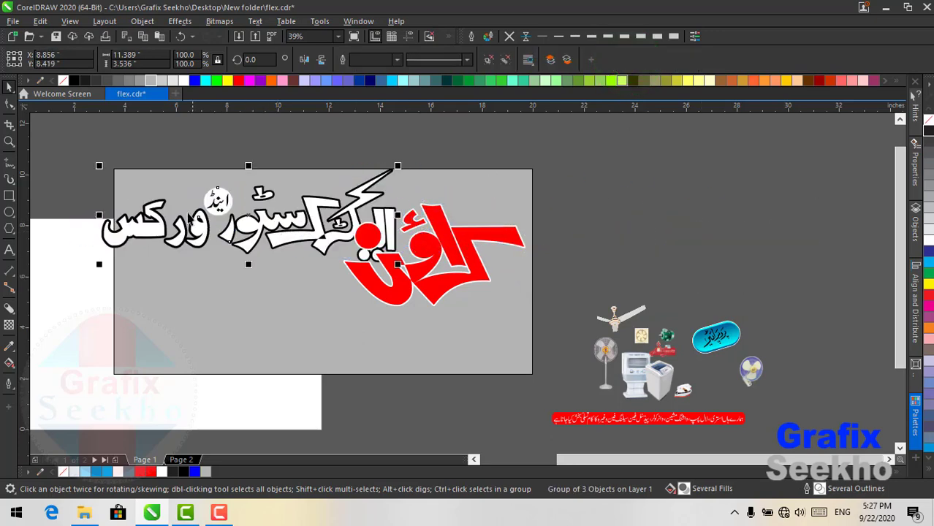
{"action": "left_click_drag", "start_coordinate": [100, 167], "coordinate": [260, 273]}
{"action": "mouse_move", "coordinate": [328, 220]}
{"action": "left_mouse_down"}
{"action": "mouse_move", "coordinate": [323, 209]}
{"action": "mouse_move", "coordinate": [323, 228]}
{"action": "left_mouse_up"}
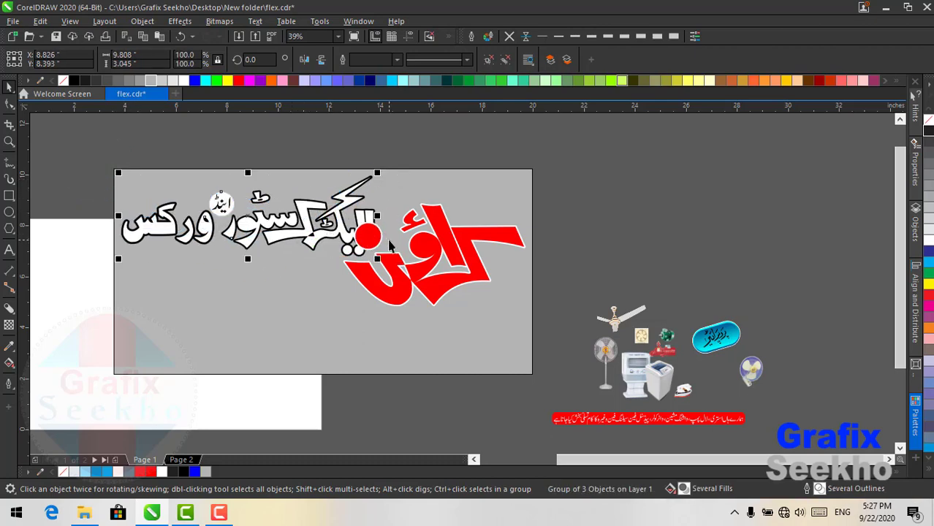
{"action": "left_click", "coordinate": [418, 252], "text": "ctrl"}
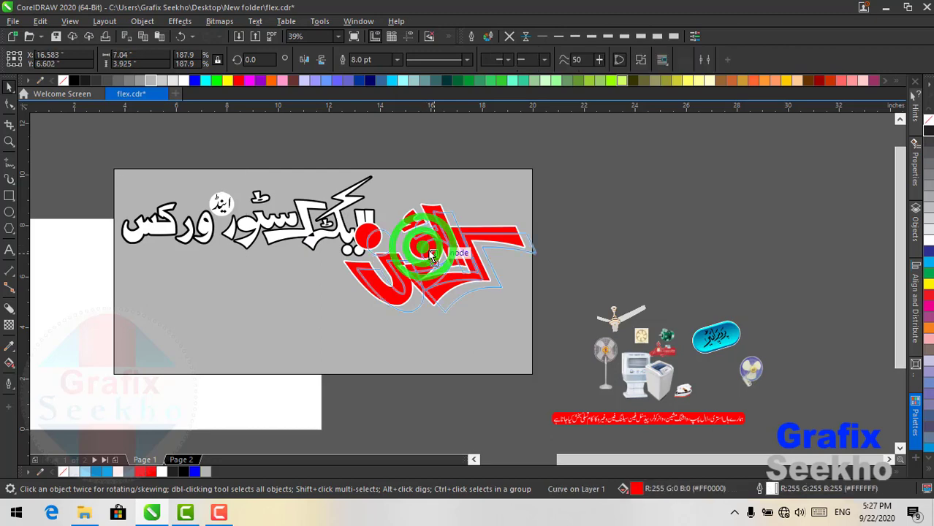
{"action": "scroll", "coordinate": [438, 256], "scroll_direction": "left", "scroll_amount": 3}
{"action": "left_click", "coordinate": [384, 210]}
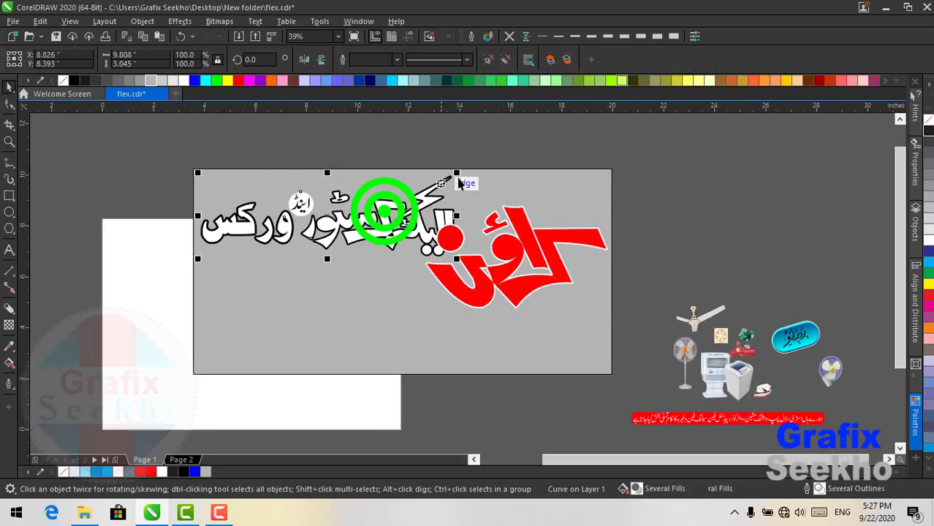
{"action": "left_click_drag", "start_coordinate": [457, 172], "coordinate": [425, 182]}
{"action": "mouse_move", "coordinate": [311, 229]}
{"action": "left_mouse_down"}
{"action": "mouse_move", "coordinate": [309, 219]}
{"action": "mouse_move", "coordinate": [317, 239]}
{"action": "left_mouse_up"}
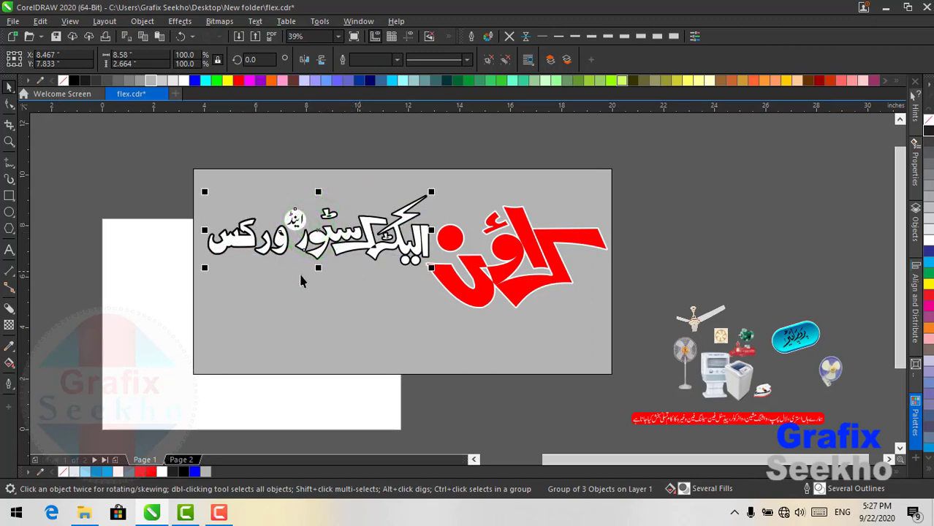
- Add a black drop shadow (Multiply, opacity 50, feathering 15) beneath the Urdu store name
{"action": "left_click", "coordinate": [8, 312]}
{"action": "left_click", "coordinate": [33, 312]}
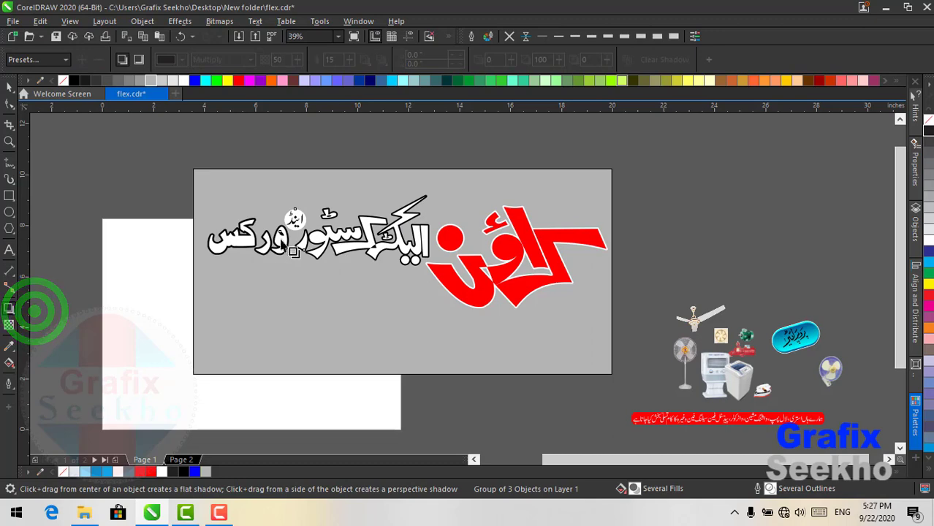
{"action": "left_click_drag", "start_coordinate": [318, 231], "coordinate": [328, 273]}
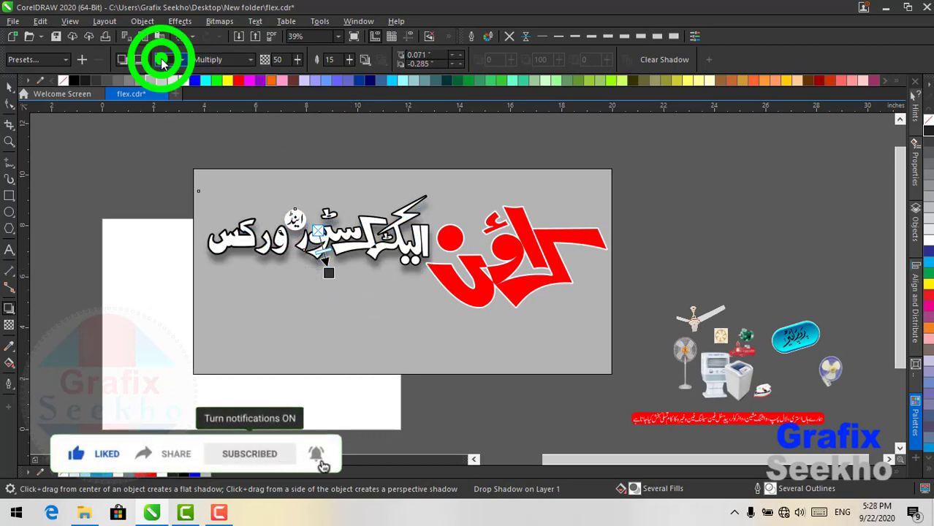
{"action": "left_click", "coordinate": [162, 63]}
{"action": "left_click", "coordinate": [201, 98]}
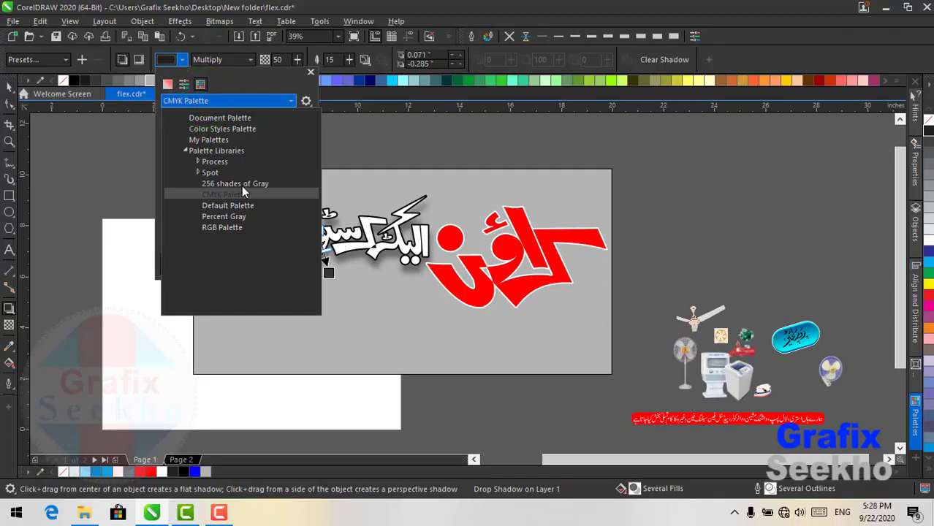
{"action": "left_click", "coordinate": [223, 227]}
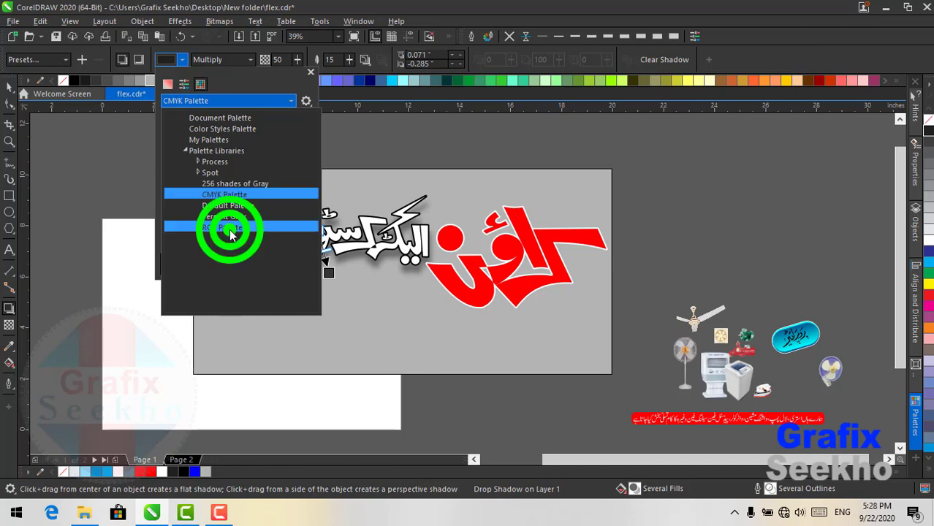
{"action": "left_click", "coordinate": [171, 118]}
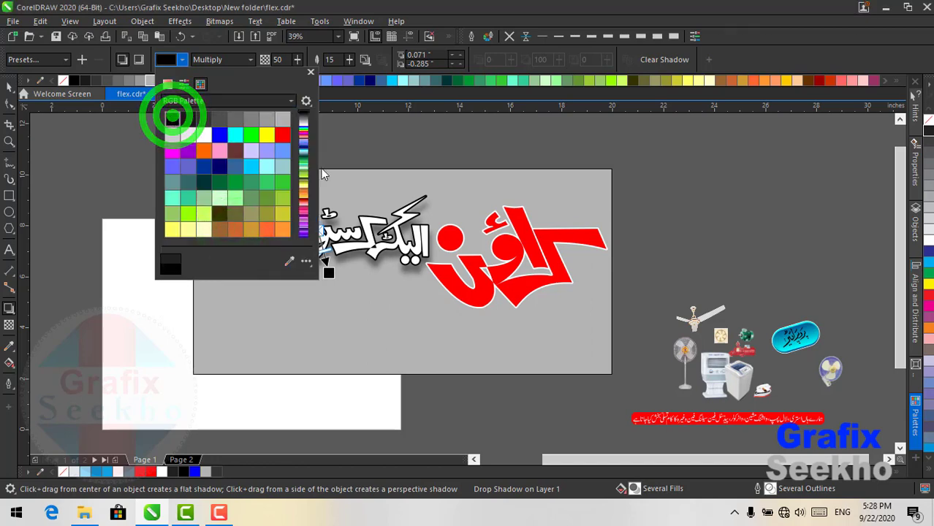
{"action": "left_click", "coordinate": [312, 8]}
{"action": "scroll", "coordinate": [328, 276], "scroll_direction": "up", "scroll_amount": 2}
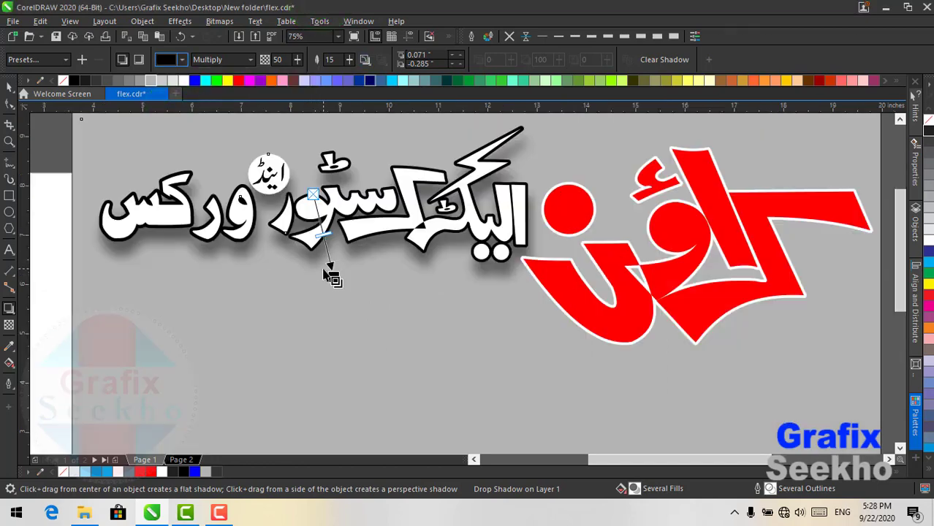
{"action": "left_click_drag", "start_coordinate": [333, 277], "coordinate": [330, 274]}
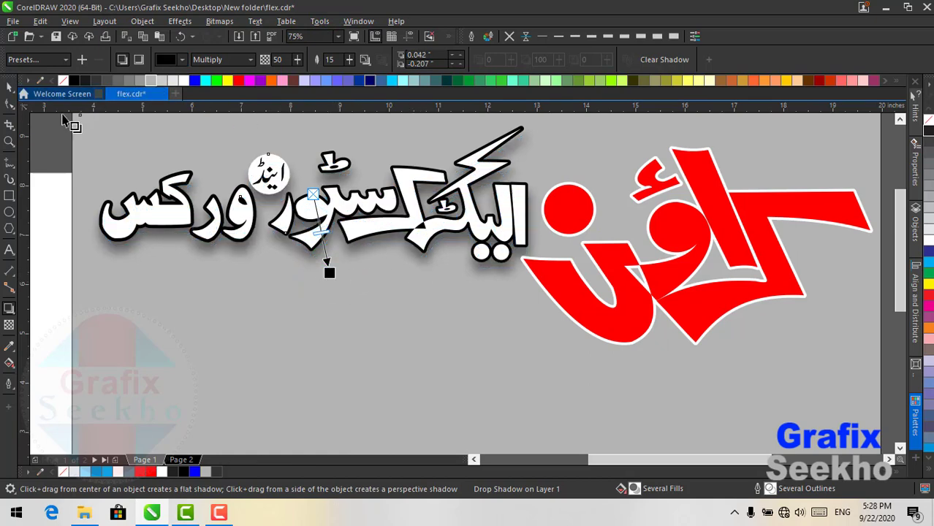
{"action": "left_click", "coordinate": [9, 87]}
{"action": "scroll", "coordinate": [680, 258], "scroll_direction": "down", "scroll_amount": 2}
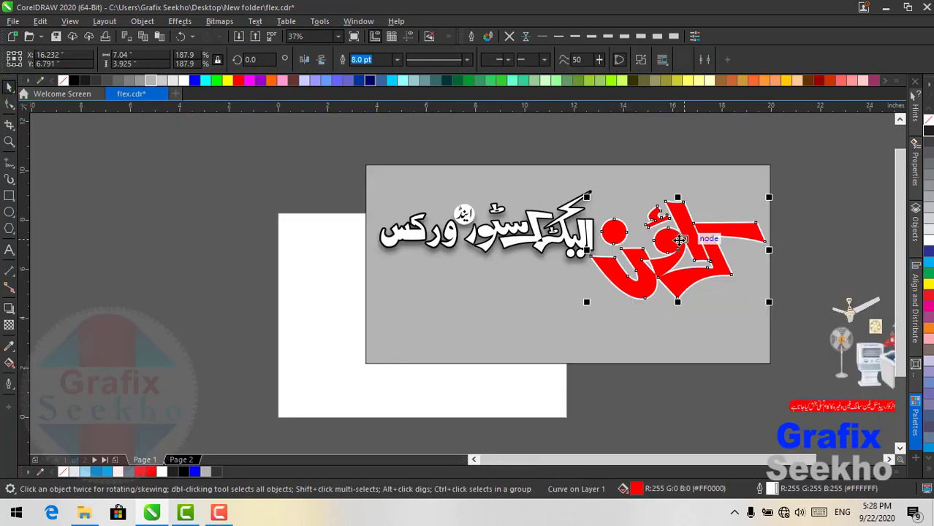
- Nudge the red logo into place, then copy the red-black cubes picture from Page 2
{"action": "left_click", "coordinate": [681, 235]}
{"action": "left_click_drag", "start_coordinate": [682, 233], "coordinate": [684, 235]}
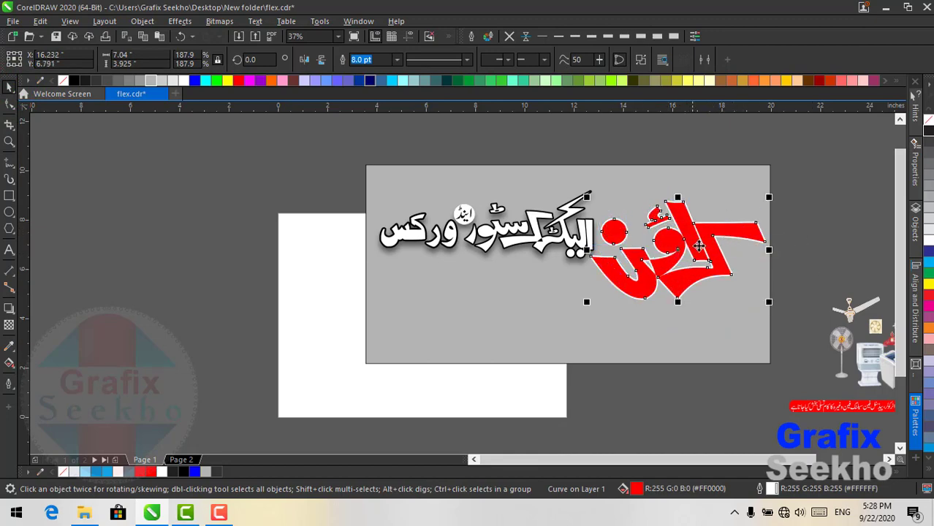
{"action": "left_click", "coordinate": [181, 459]}
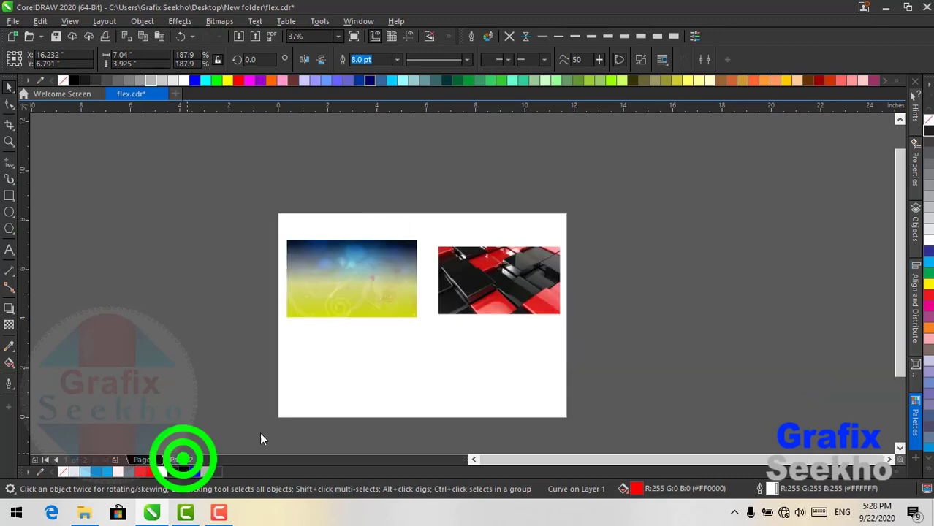
{"action": "left_click", "coordinate": [525, 277]}
{"action": "right_click", "coordinate": [525, 277]}
{"action": "left_click", "coordinate": [557, 235]}
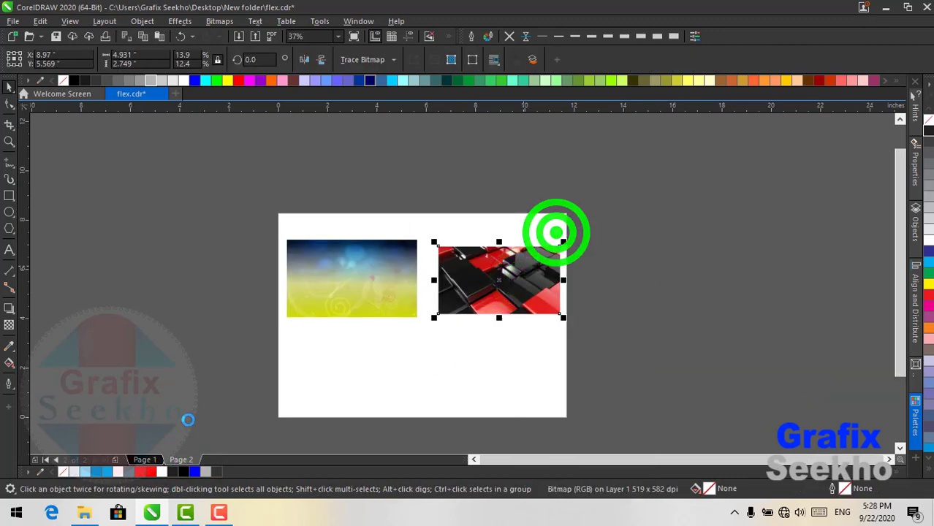
{"action": "left_click", "coordinate": [138, 459]}
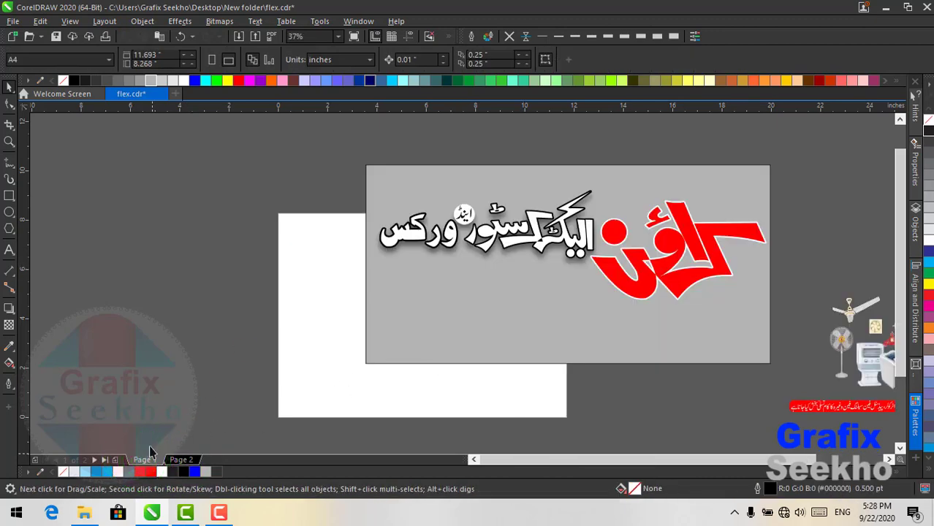
- Paste the cubes picture on Page 1 and PowerClip it inside the red logo
{"action": "right_click", "coordinate": [203, 216]}
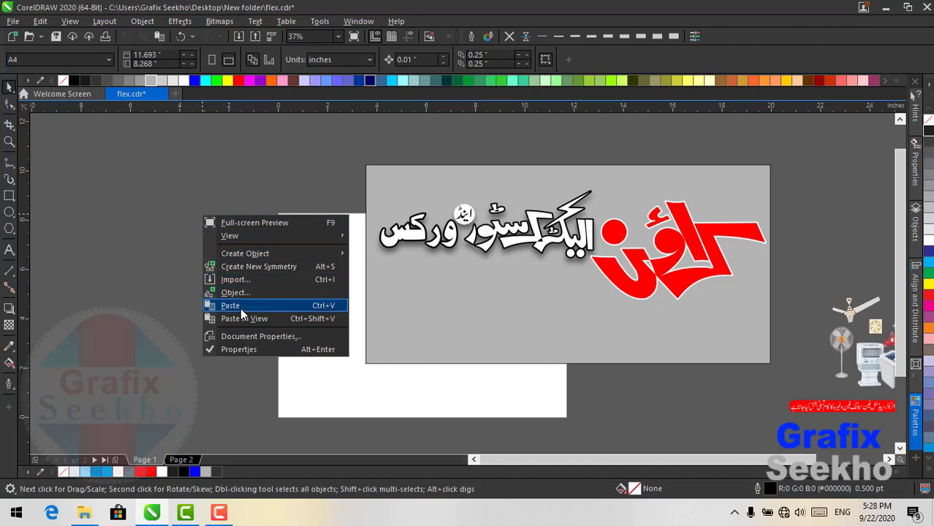
{"action": "left_click", "coordinate": [241, 307]}
{"action": "left_click_drag", "start_coordinate": [512, 281], "coordinate": [285, 276]}
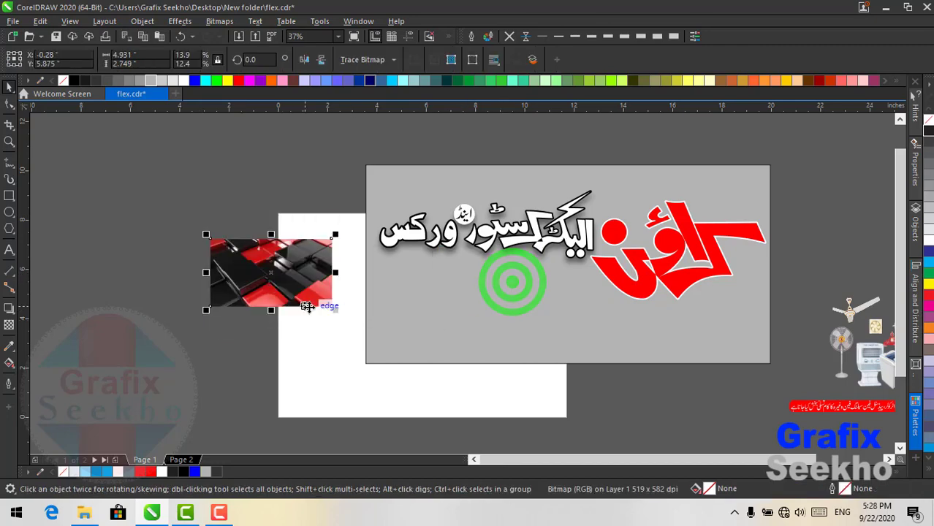
{"action": "left_click_drag", "start_coordinate": [336, 312], "coordinate": [350, 321]}
{"action": "right_click", "coordinate": [305, 272]}
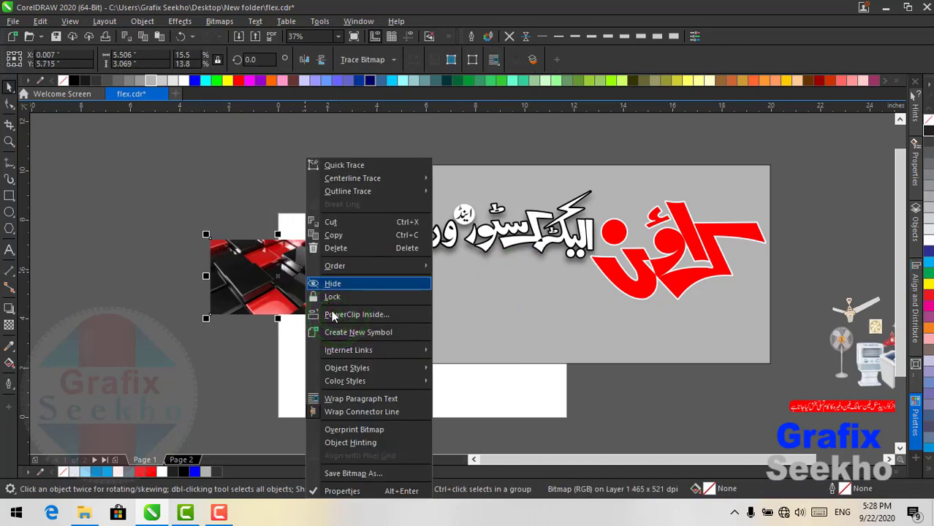
{"action": "left_click", "coordinate": [333, 313]}
{"action": "left_click", "coordinate": [668, 241]}
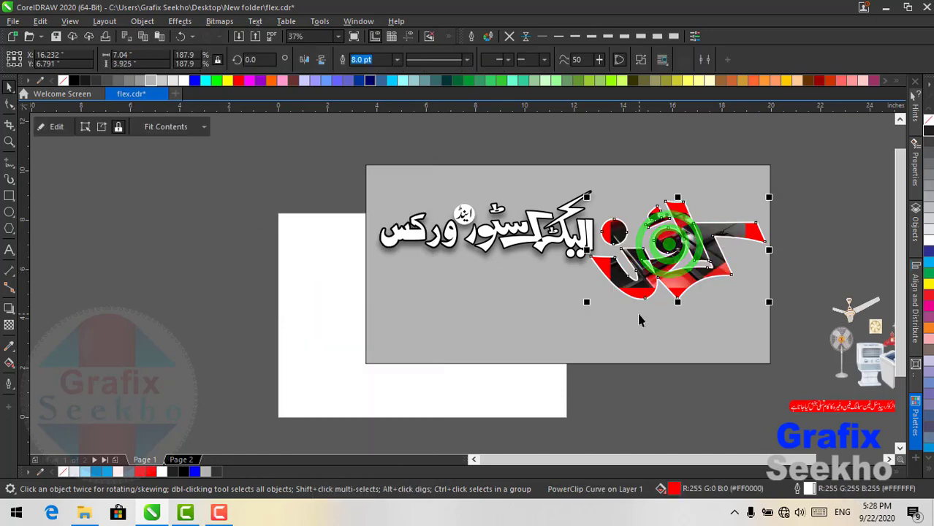
{"action": "left_click", "coordinate": [166, 127]}
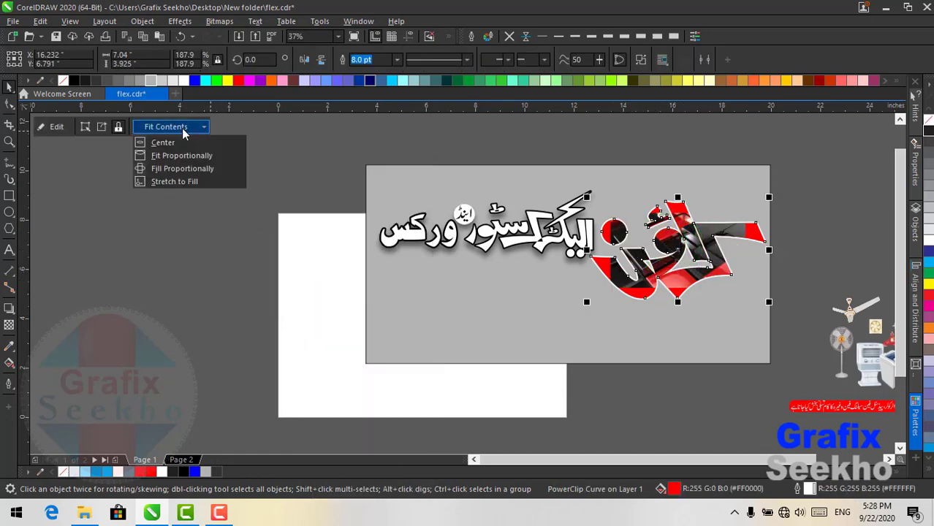
{"action": "left_click", "coordinate": [182, 180]}
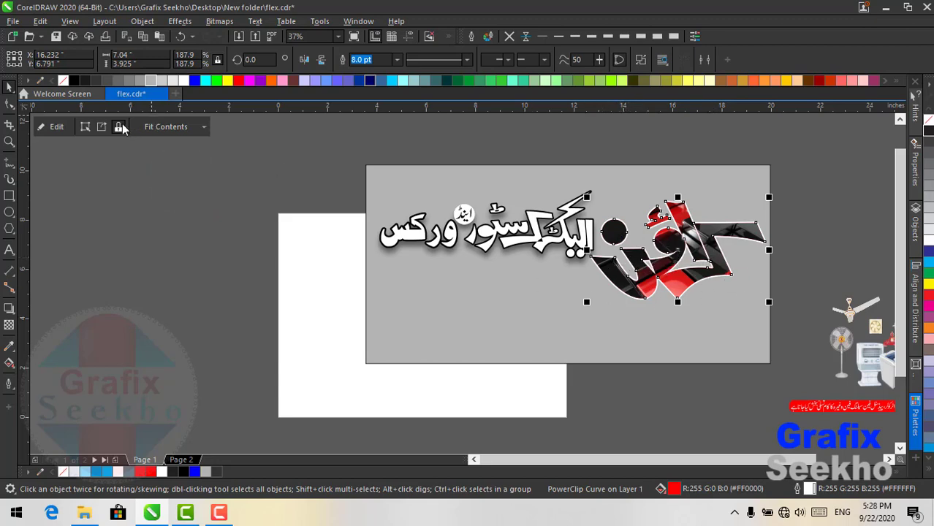
{"action": "left_click", "coordinate": [180, 36]}
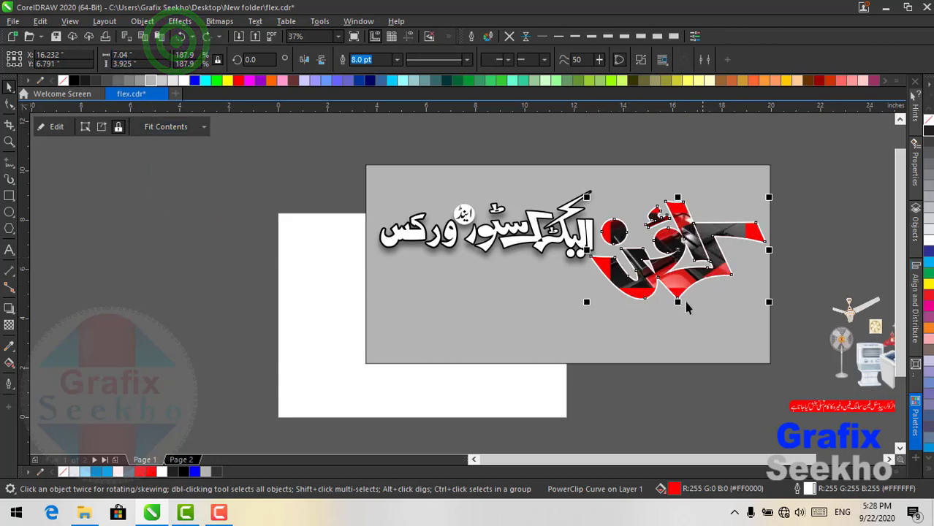
- Make a spare copy of the picture-filled logo and park it beside the page
{"action": "left_click", "coordinate": [814, 165]}
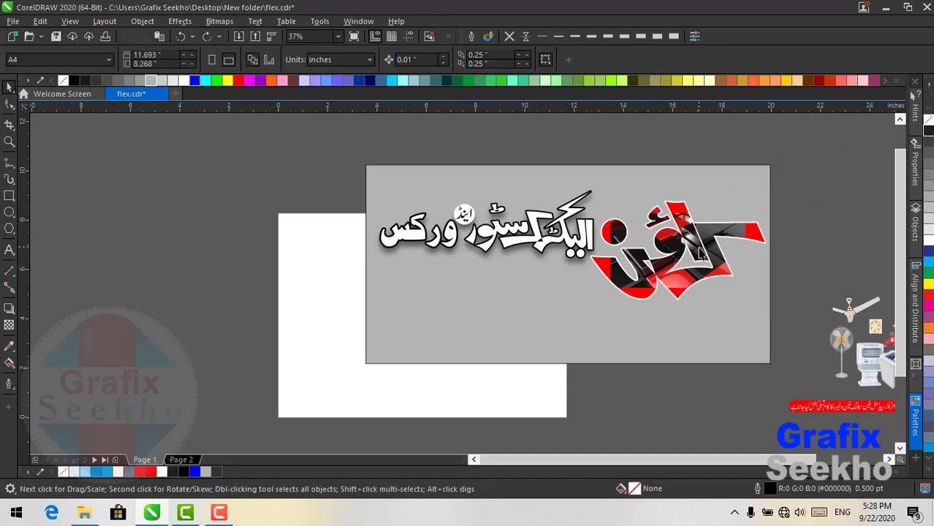
{"action": "left_click", "coordinate": [694, 247]}
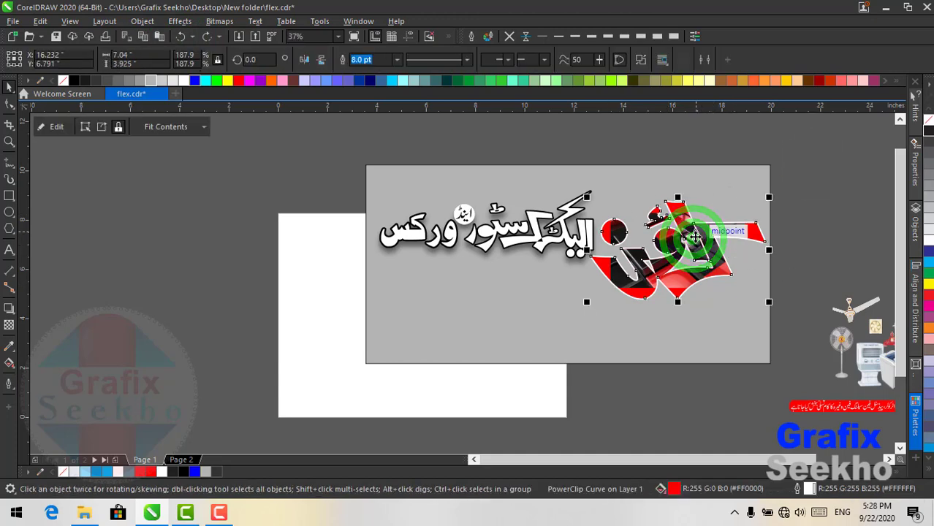
{"action": "left_click_drag", "start_coordinate": [694, 247], "coordinate": [172, 186]}
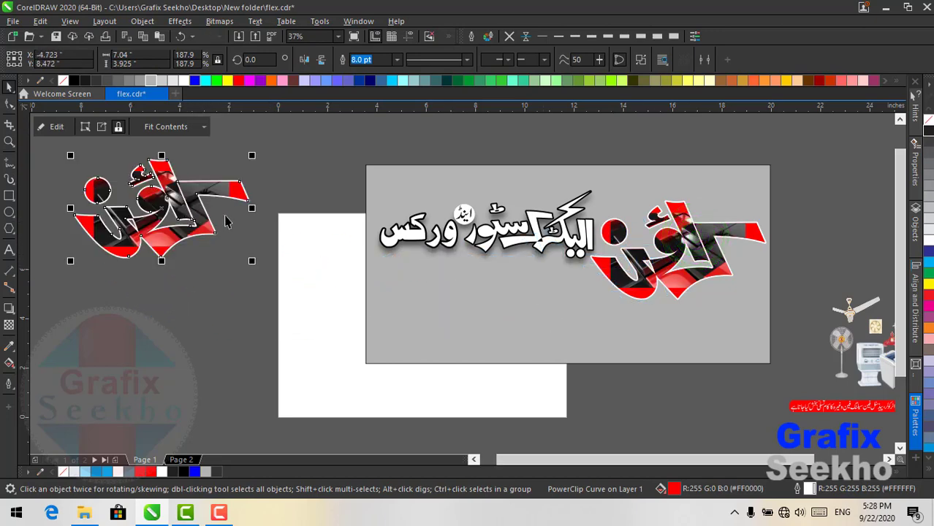
{"action": "left_click", "coordinate": [680, 237]}
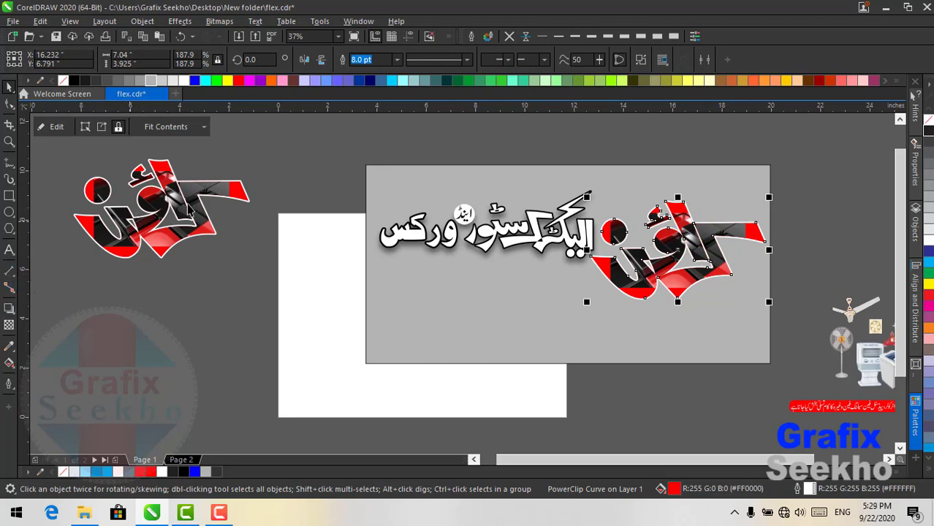
{"action": "left_click_drag", "start_coordinate": [188, 210], "coordinate": [239, 287]}
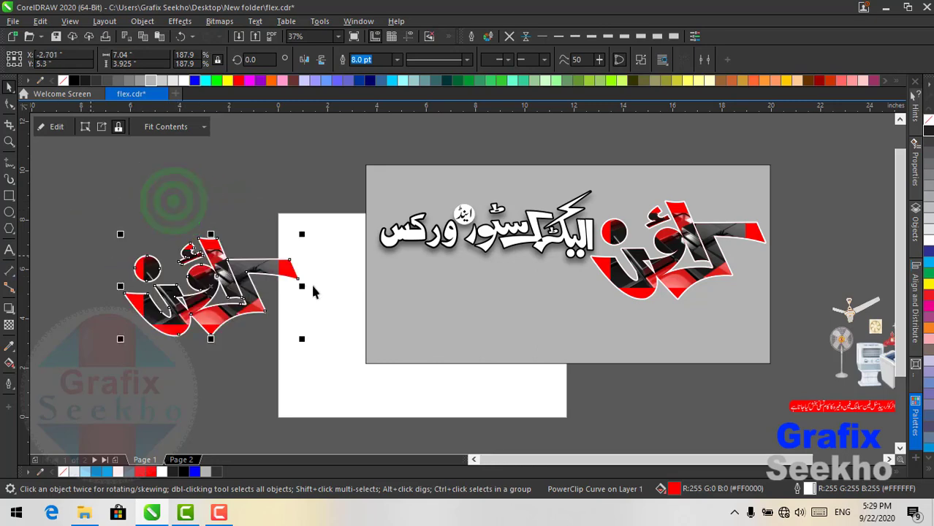
{"action": "left_click", "coordinate": [678, 237]}
{"action": "left_click", "coordinate": [8, 310]}
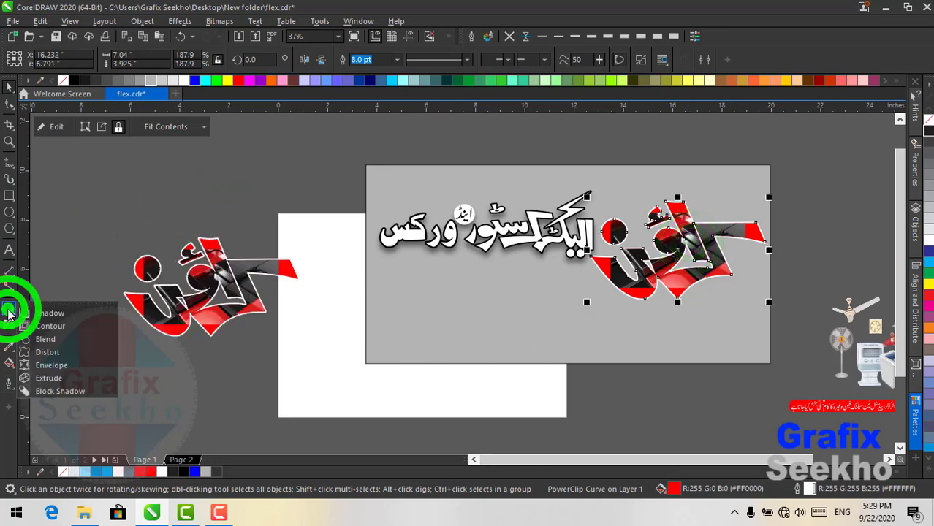
- Add a white block shadow down-right of the cubes-filled logo and break it apart
{"action": "left_click", "coordinate": [60, 391]}
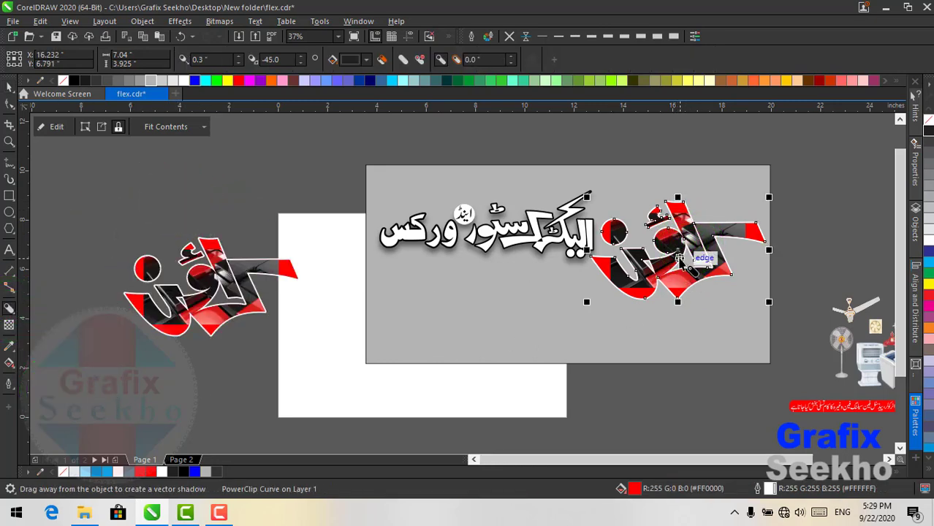
{"action": "left_click_drag", "start_coordinate": [677, 256], "coordinate": [689, 266]}
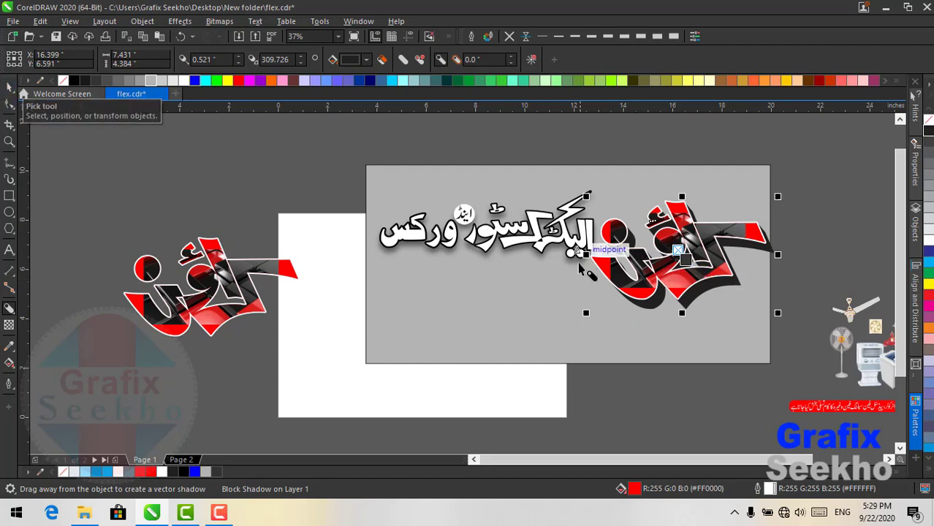
{"action": "left_click", "coordinate": [690, 263]}
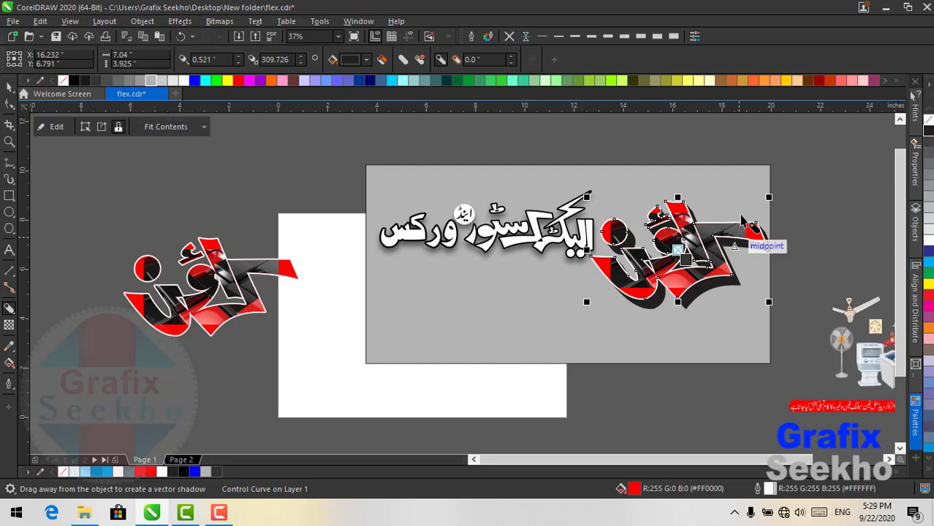
{"action": "scroll", "coordinate": [690, 285], "scroll_direction": "up", "scroll_amount": 2}
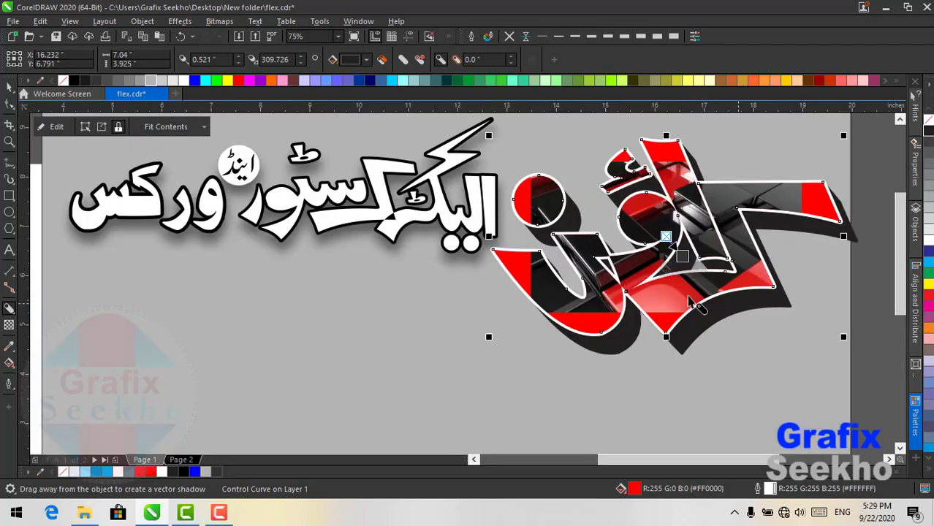
{"action": "left_click", "coordinate": [355, 58]}
{"action": "left_click", "coordinate": [427, 123]}
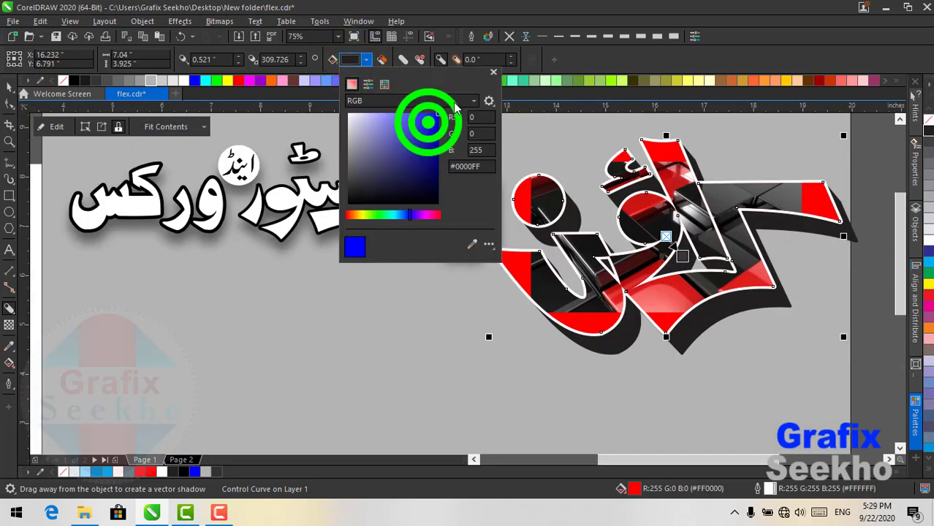
{"action": "left_click", "coordinate": [349, 116]}
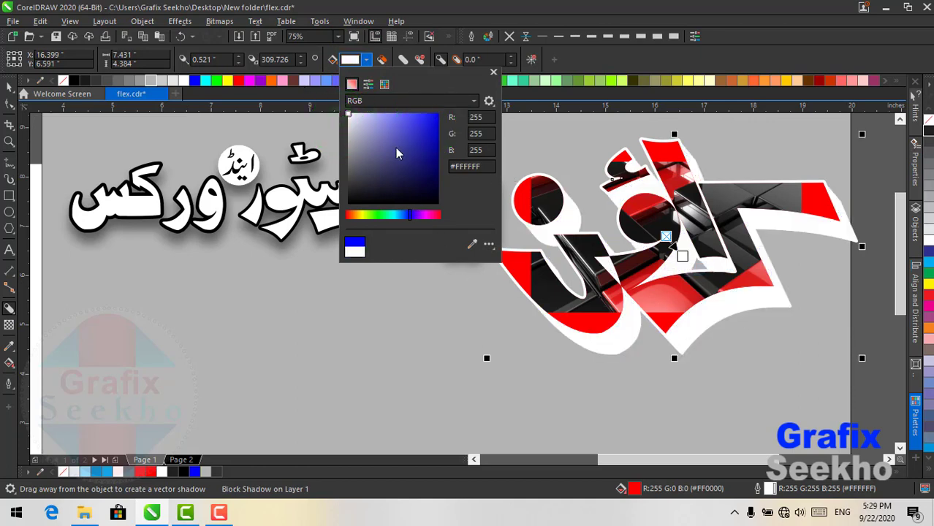
{"action": "left_click", "coordinate": [433, 20]}
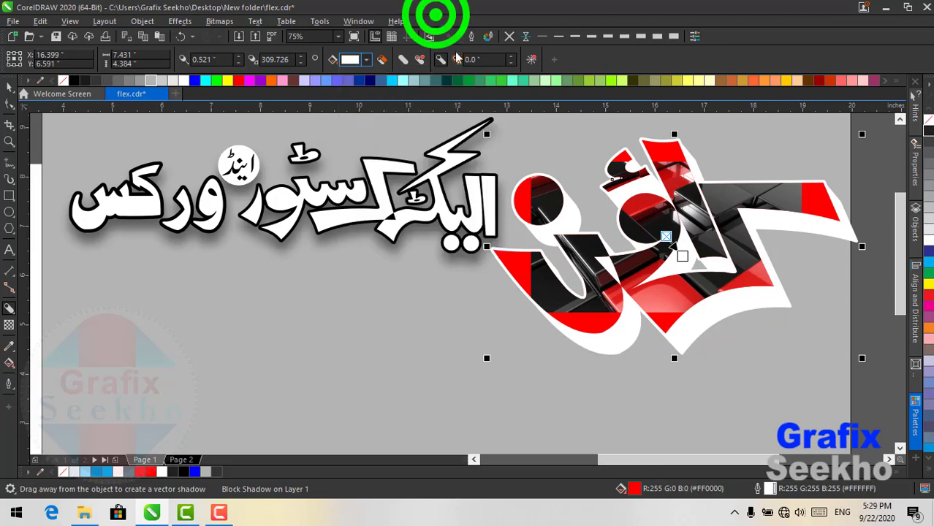
{"action": "right_click", "coordinate": [728, 307]}
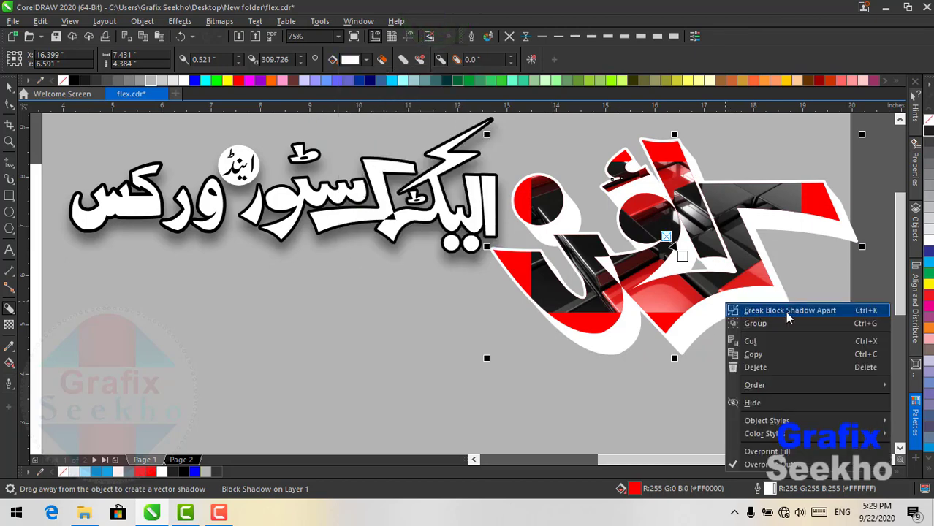
{"action": "left_click", "coordinate": [781, 312]}
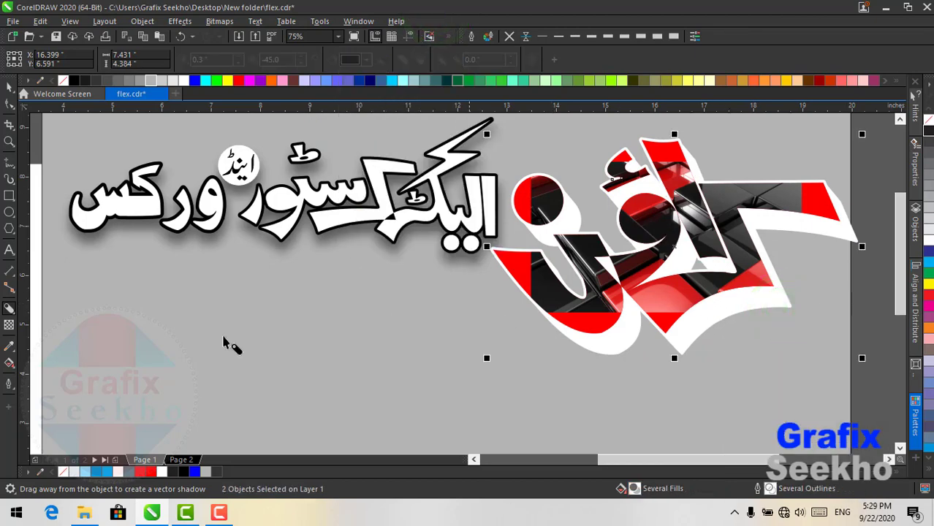
- Give the logo's shadow a red-yellow-red gradient fill
{"action": "left_click", "coordinate": [7, 364]}
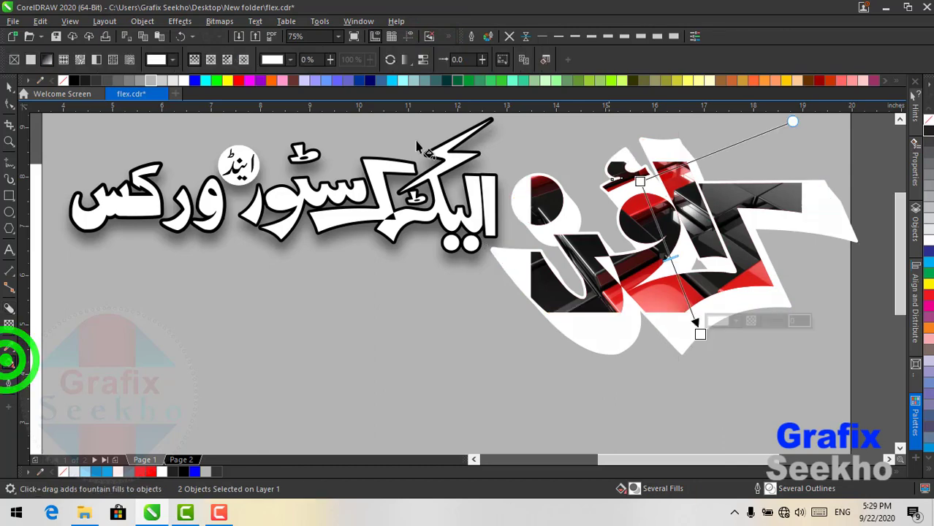
{"action": "left_click", "coordinate": [241, 81]}
{"action": "left_click_drag", "start_coordinate": [244, 86], "coordinate": [700, 336]}
{"action": "left_click_drag", "start_coordinate": [227, 82], "coordinate": [667, 254]}
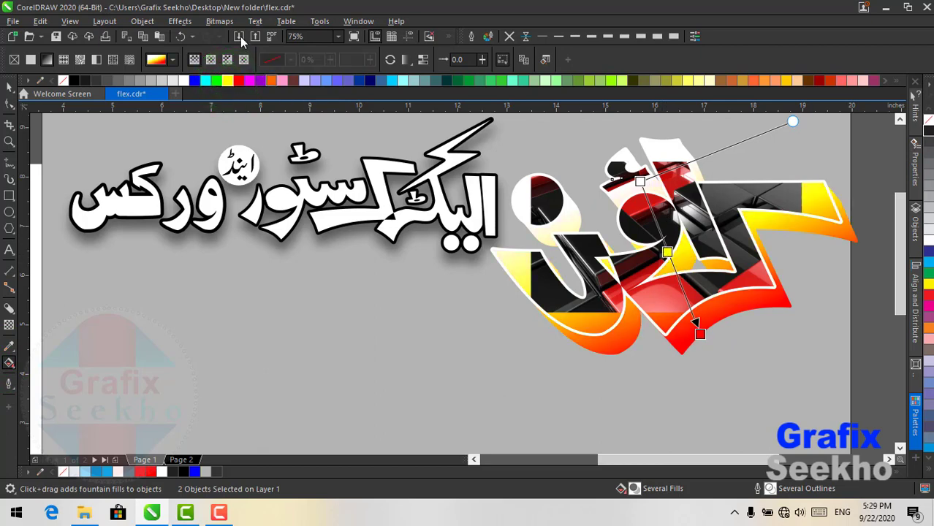
{"action": "left_click_drag", "start_coordinate": [239, 82], "coordinate": [641, 182]}
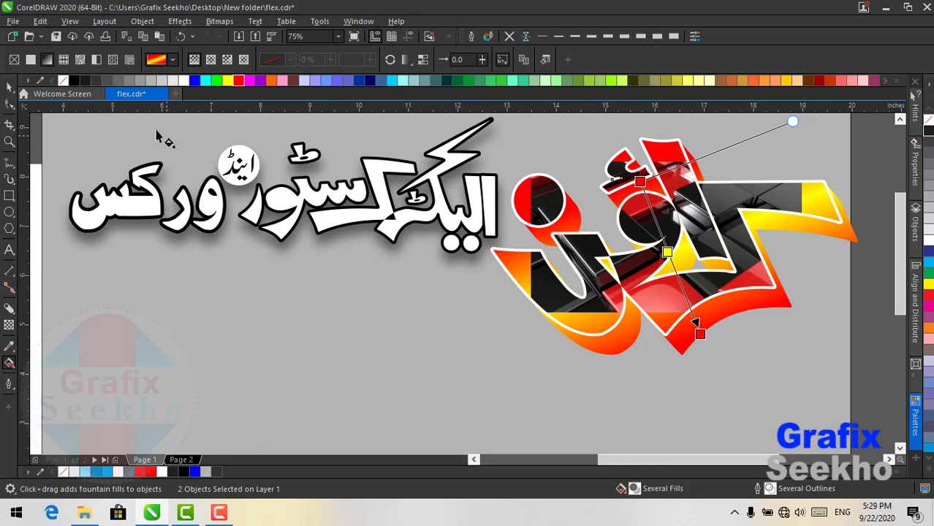
{"action": "left_click", "coordinate": [9, 86]}
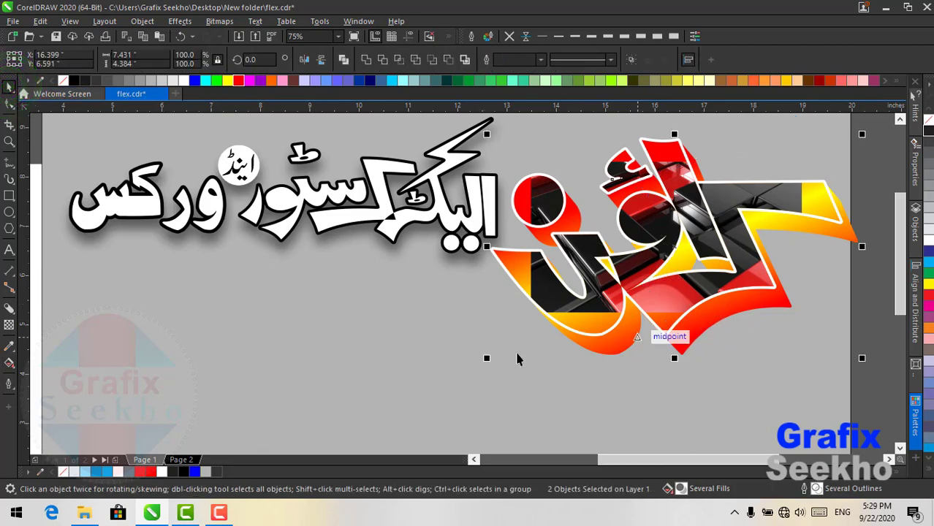
- Add a white offset backing, then shrink, move up-right and group the three logo parts
{"action": "left_click", "coordinate": [9, 308]}
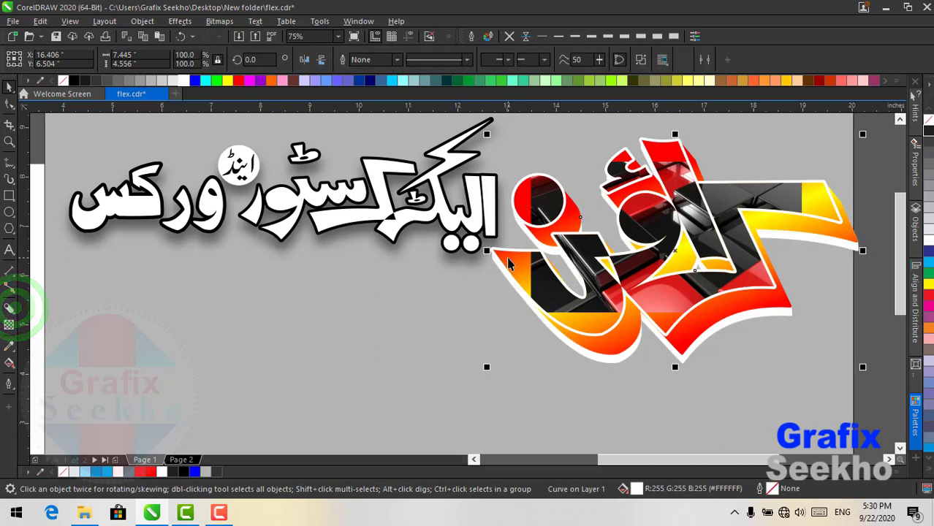
{"action": "scroll", "coordinate": [712, 212], "scroll_direction": "down", "scroll_amount": 2}
{"action": "left_click_drag", "start_coordinate": [832, 136], "coordinate": [622, 333]}
{"action": "left_click_drag", "start_coordinate": [793, 167], "coordinate": [777, 178]}
{"action": "scroll", "coordinate": [691, 236], "scroll_direction": "up", "scroll_amount": 2}
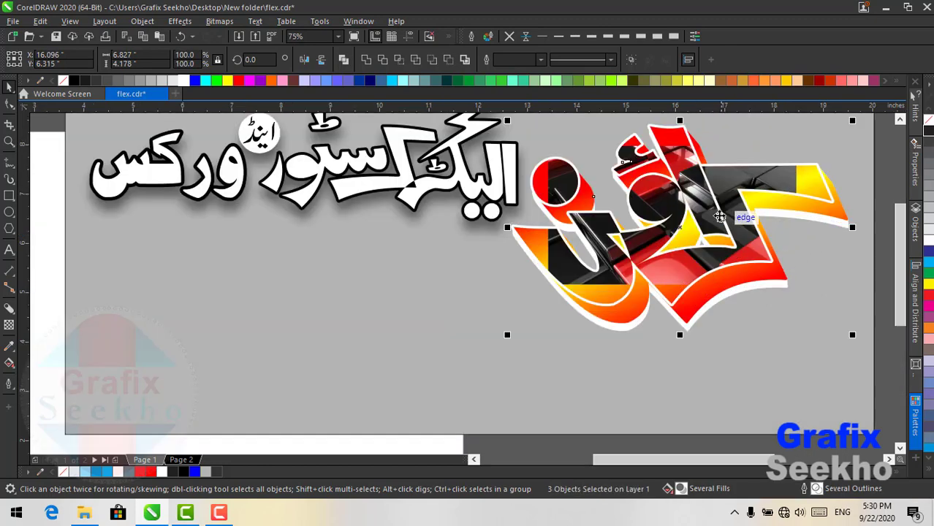
{"action": "mouse_move", "coordinate": [720, 217]}
{"action": "left_mouse_down"}
{"action": "mouse_move", "coordinate": [709, 198]}
{"action": "mouse_move", "coordinate": [722, 202]}
{"action": "left_mouse_up"}
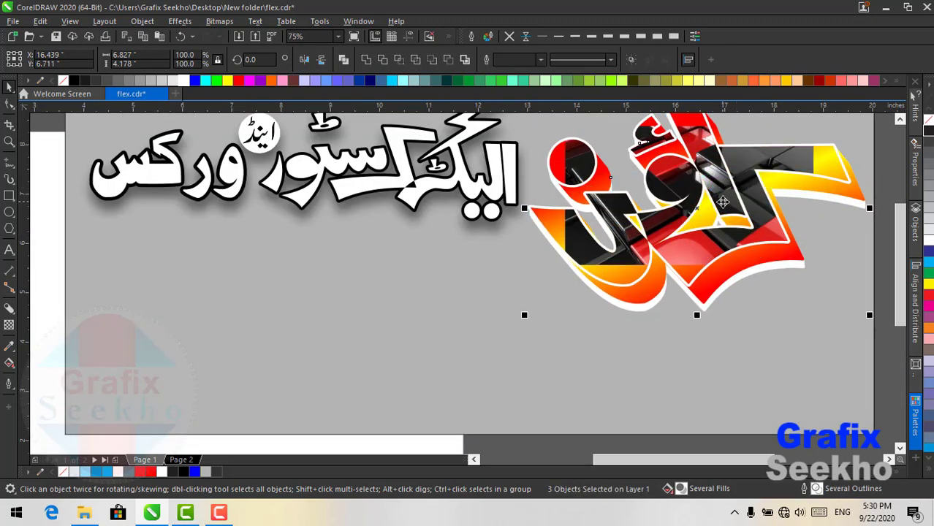
{"action": "scroll", "coordinate": [476, 235], "scroll_direction": "down", "scroll_amount": 2}
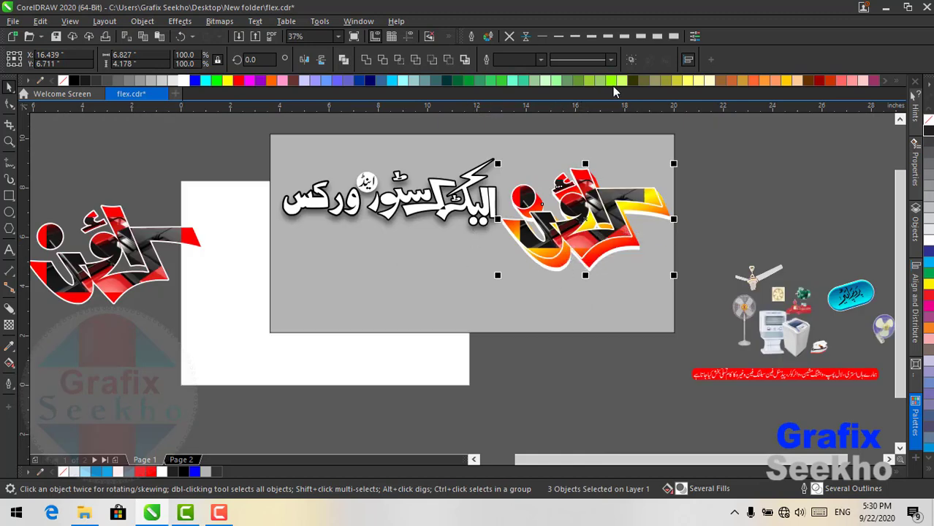
{"action": "left_click", "coordinate": [632, 64]}
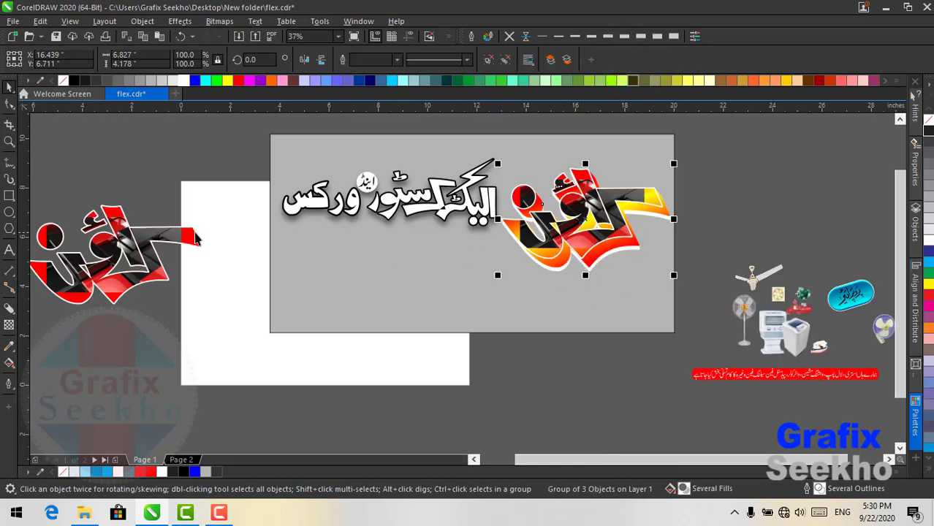
{"action": "left_click", "coordinate": [137, 252]}
- Delete the spare logo copy and fit the red tagline strip below the logo at 9.927 x 0.635 inches
{"action": "key", "text": "Delete"}
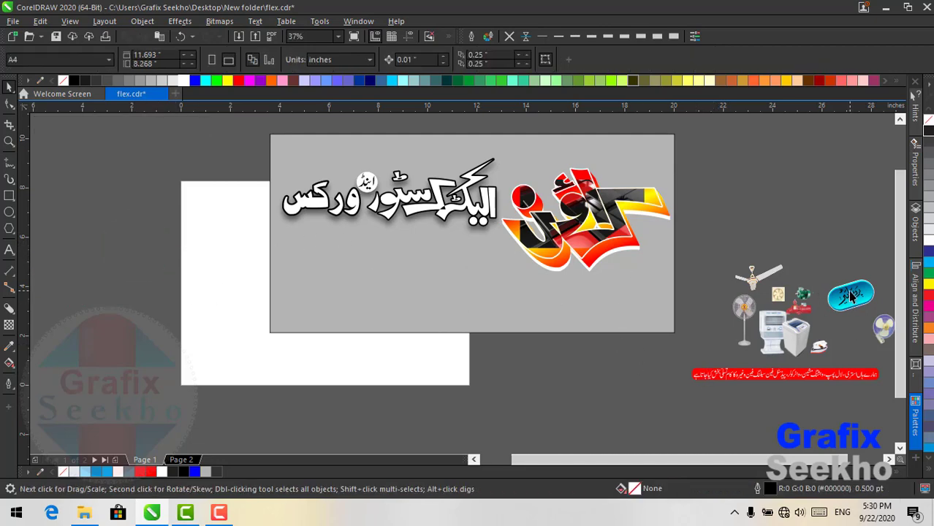
{"action": "left_click", "coordinate": [786, 375]}
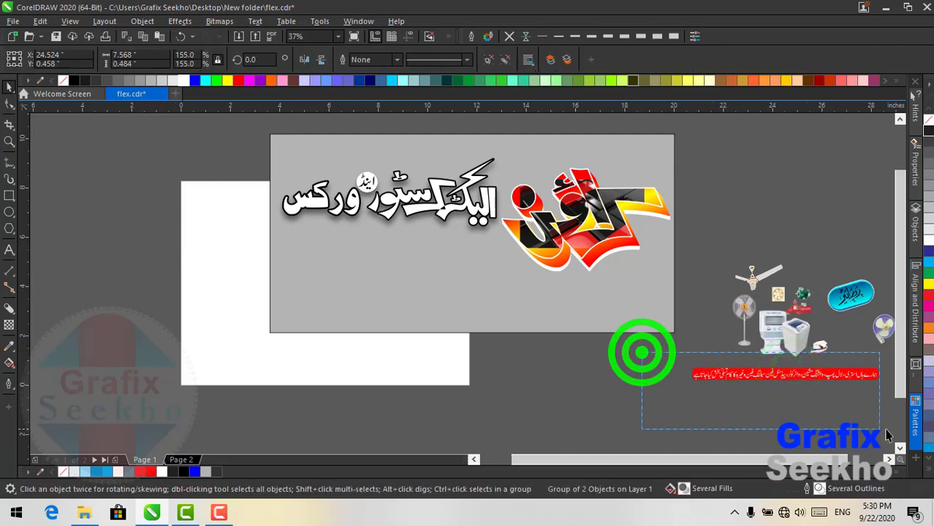
{"action": "scroll", "coordinate": [880, 425], "scroll_direction": "right", "scroll_amount": 2}
{"action": "left_click_drag", "start_coordinate": [757, 376], "coordinate": [357, 244]}
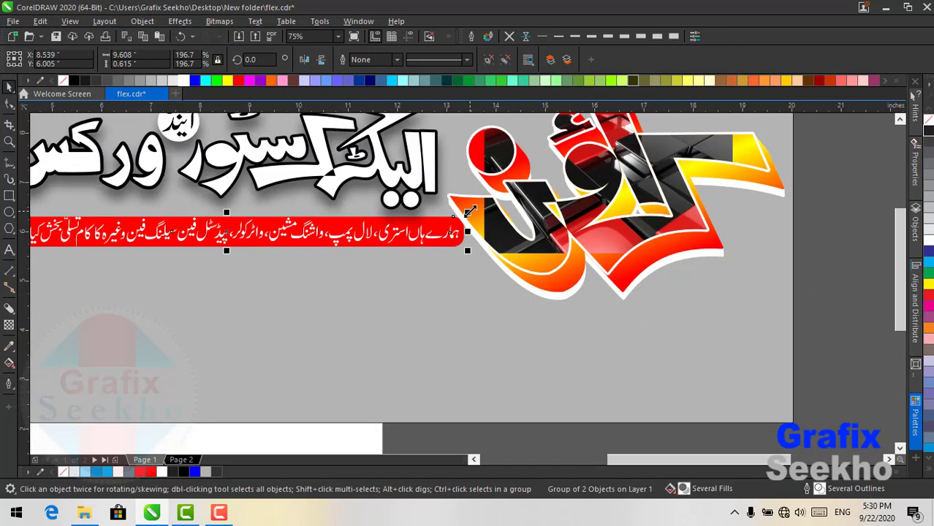
{"action": "left_click_drag", "start_coordinate": [470, 210], "coordinate": [409, 217]}
{"action": "left_click_drag", "start_coordinate": [317, 235], "coordinate": [698, 337]}
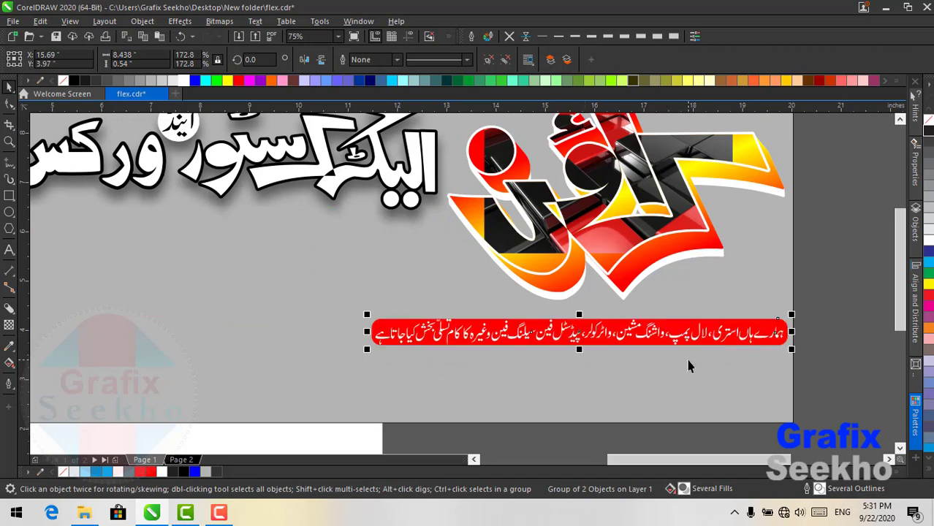
{"action": "left_click_drag", "start_coordinate": [367, 349], "coordinate": [254, 387]}
{"action": "scroll", "coordinate": [617, 320], "scroll_direction": "down", "scroll_amount": 2}
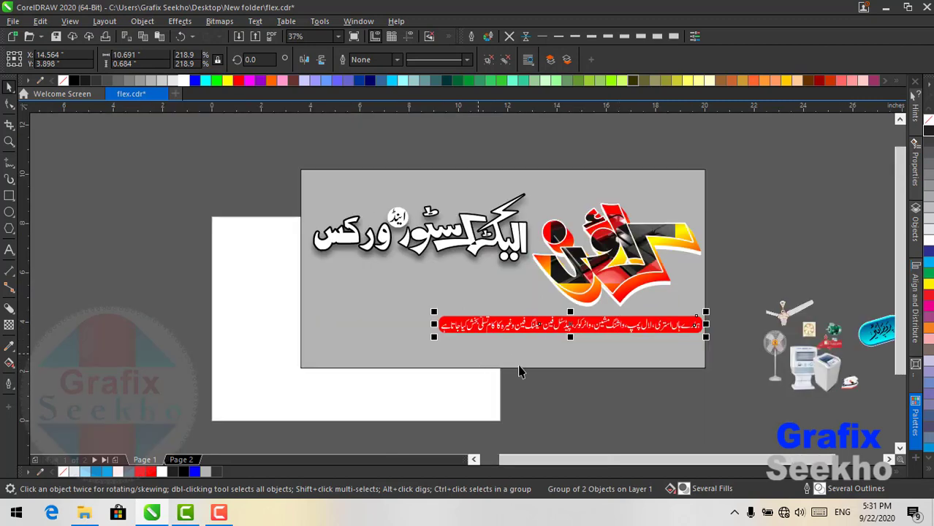
{"action": "left_click_drag", "start_coordinate": [434, 312], "coordinate": [453, 313]}
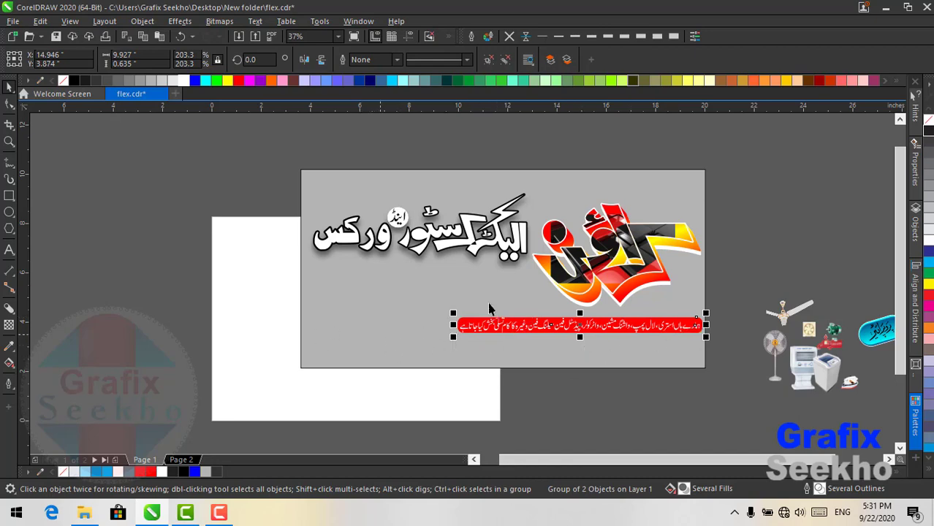
- Move the ceiling fan, standing fan and remaining appliance pictures onto the banner's lower left
{"action": "mouse_move", "coordinate": [785, 315]}
{"action": "left_mouse_down"}
{"action": "mouse_move", "coordinate": [394, 304]}
{"action": "mouse_move", "coordinate": [325, 287]}
{"action": "left_mouse_up"}
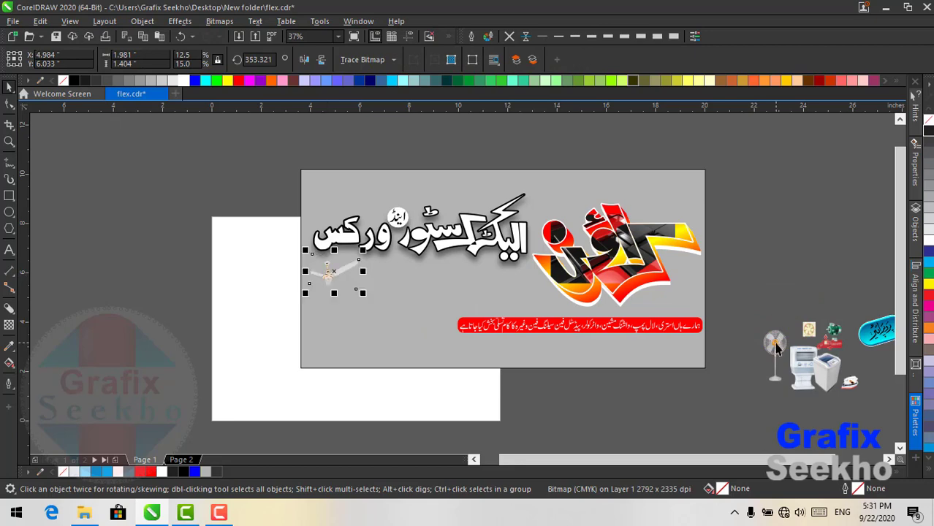
{"action": "left_click_drag", "start_coordinate": [774, 342], "coordinate": [316, 306]}
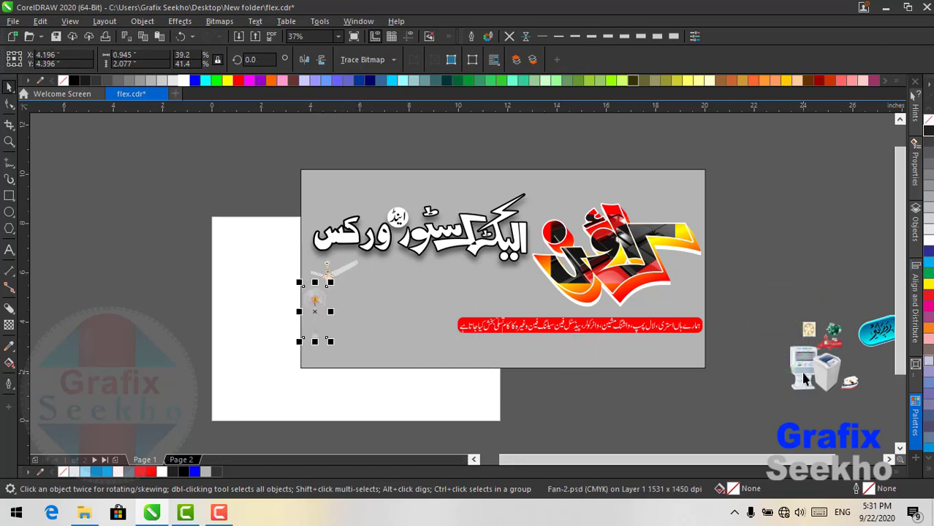
{"action": "left_click_drag", "start_coordinate": [762, 329], "coordinate": [865, 408]}
{"action": "left_click_drag", "start_coordinate": [838, 372], "coordinate": [369, 327]}
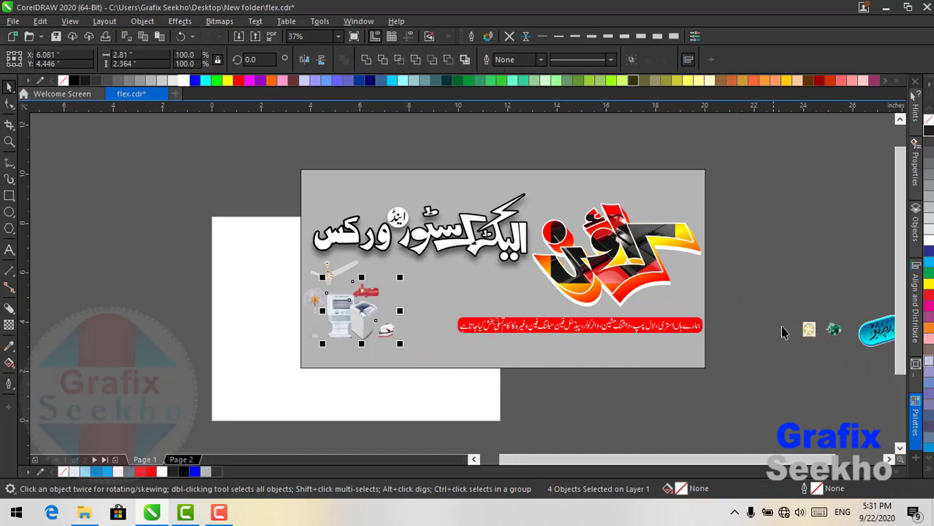
{"action": "left_click_drag", "start_coordinate": [788, 303], "coordinate": [851, 358]}
{"action": "left_click_drag", "start_coordinate": [833, 325], "coordinate": [411, 292]}
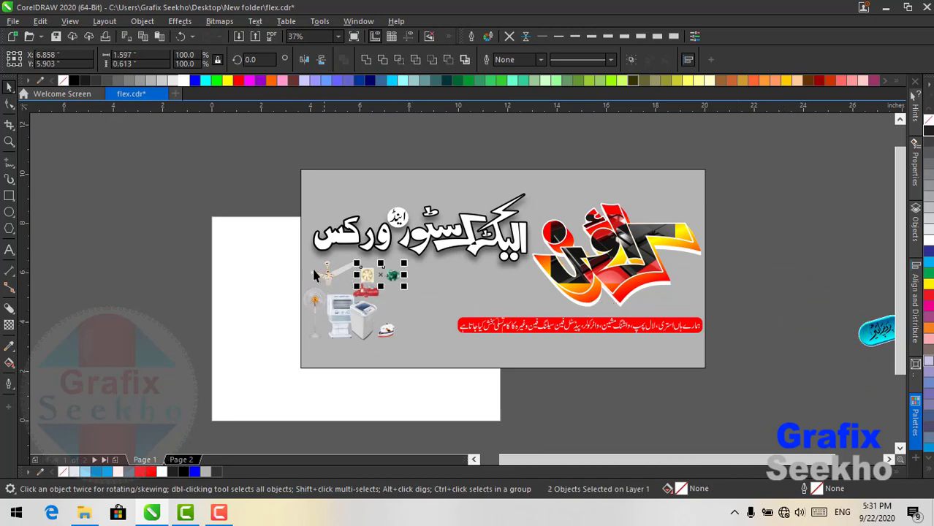
{"action": "left_click", "coordinate": [248, 235]}
{"action": "scroll", "coordinate": [417, 277], "scroll_direction": "up", "scroll_amount": 2}
{"action": "left_click", "coordinate": [485, 279]}
{"action": "left_click", "coordinate": [501, 283]}
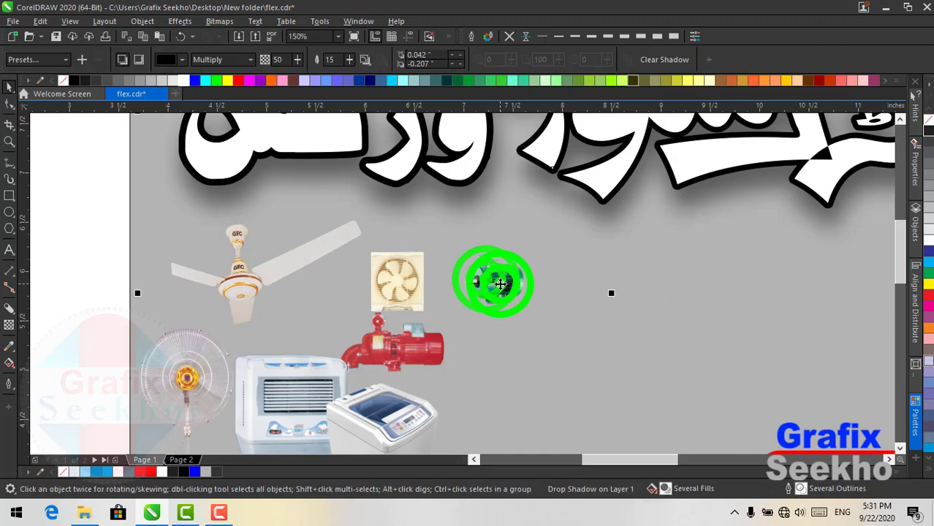
- Move the green motor picture down beside the washer
{"action": "scroll", "coordinate": [464, 395], "scroll_direction": "down", "scroll_amount": 2}
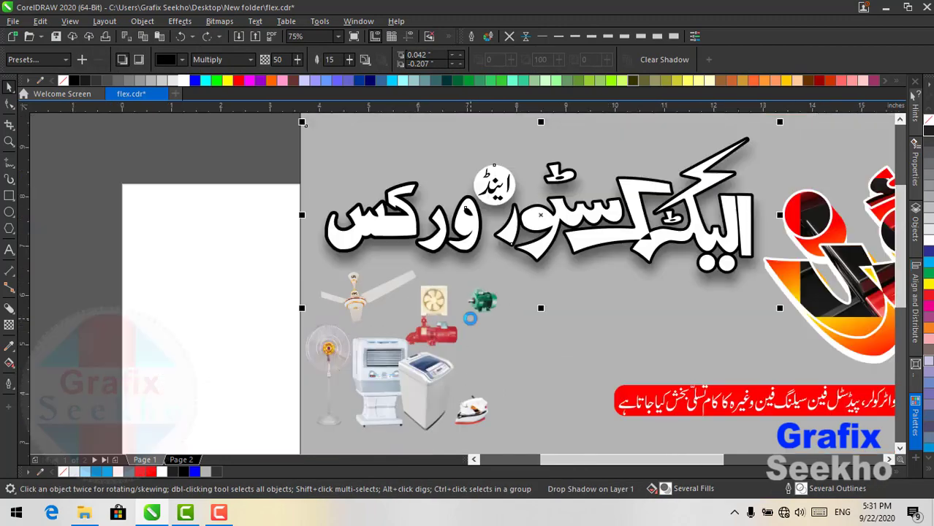
{"action": "left_click", "coordinate": [299, 316]}
{"action": "left_click", "coordinate": [463, 306]}
{"action": "left_click", "coordinate": [485, 303]}
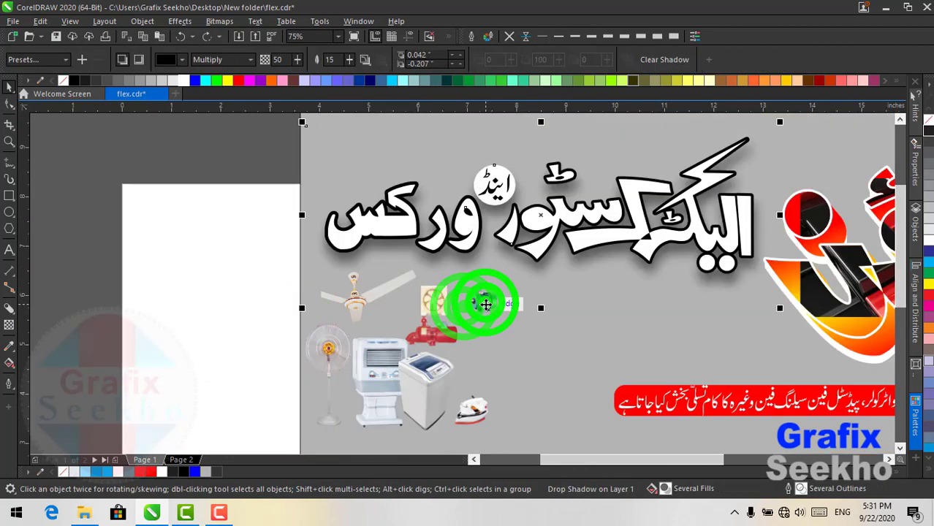
{"action": "left_click", "coordinate": [487, 304]}
{"action": "left_click_drag", "start_coordinate": [480, 299], "coordinate": [474, 364]}
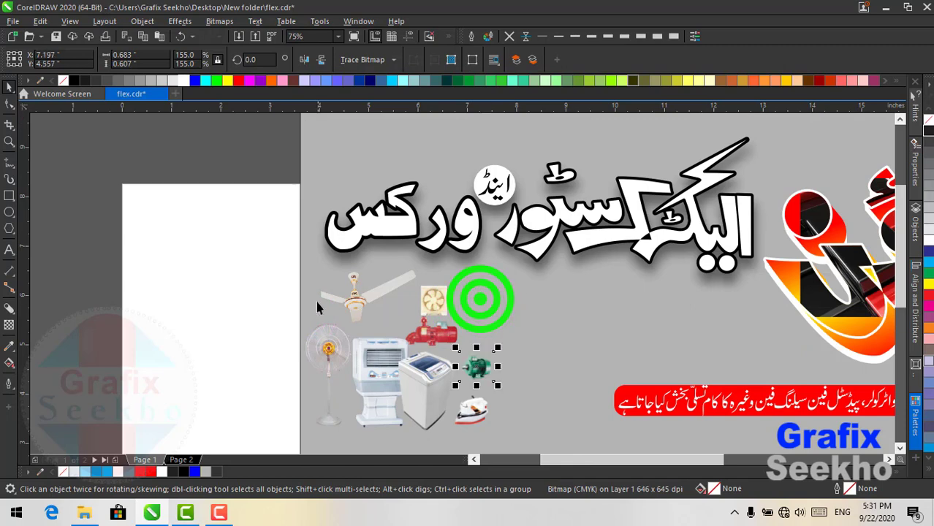
- Enlarge all seven appliance pictures to about 148% and shift them down-right
{"action": "left_click_drag", "start_coordinate": [197, 262], "coordinate": [551, 441]}
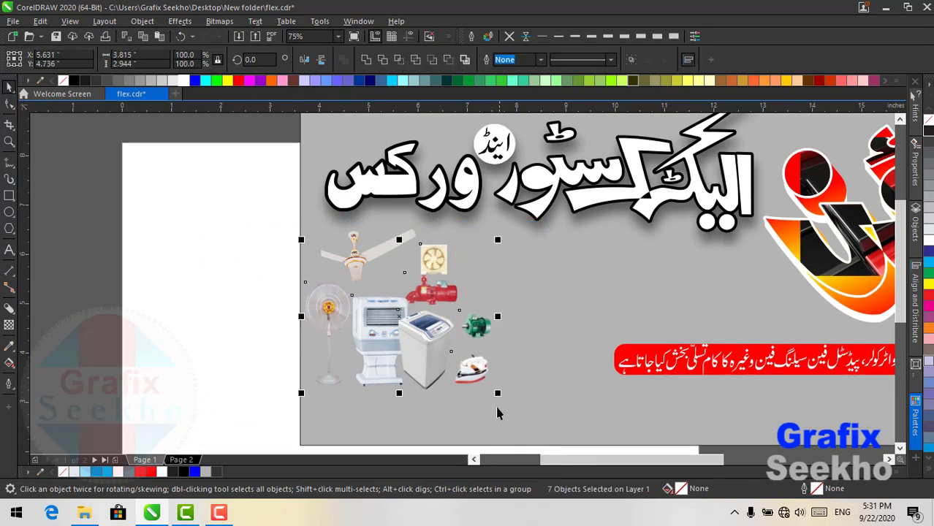
{"action": "left_click_drag", "start_coordinate": [497, 393], "coordinate": [544, 442]}
{"action": "left_click_drag", "start_coordinate": [447, 369], "coordinate": [501, 385]}
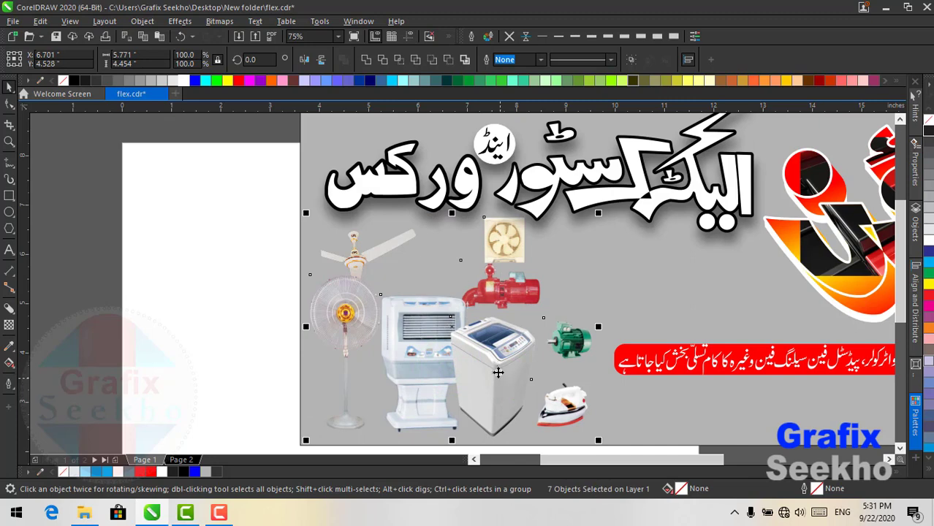
{"action": "left_click", "coordinate": [188, 228]}
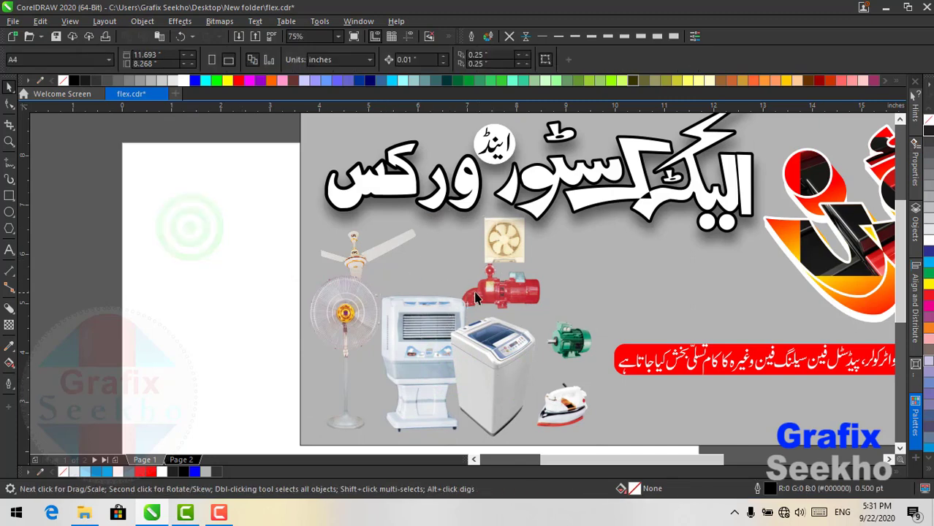
- Move the small exhaust fan left of the pump and park a small fan off-page at lower left
{"action": "left_click", "coordinate": [498, 293]}
{"action": "left_click", "coordinate": [501, 241]}
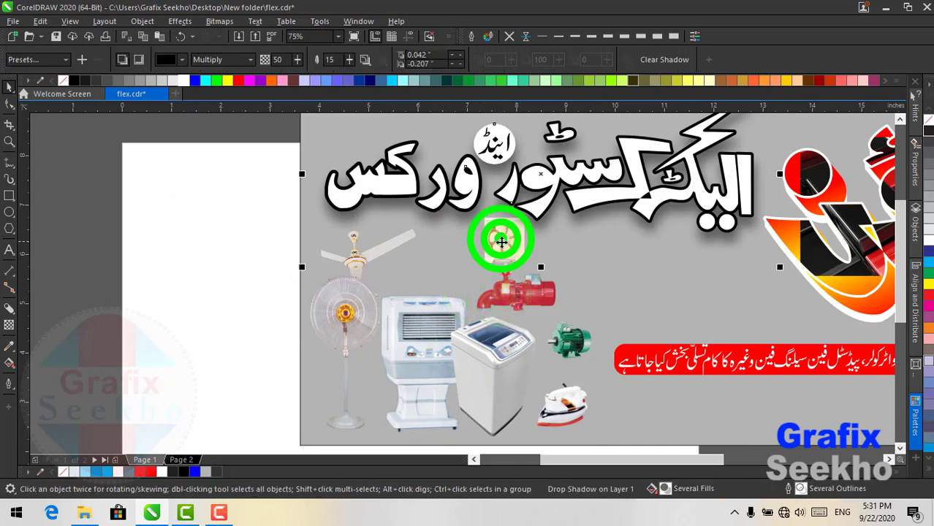
{"action": "left_click", "coordinate": [498, 247]}
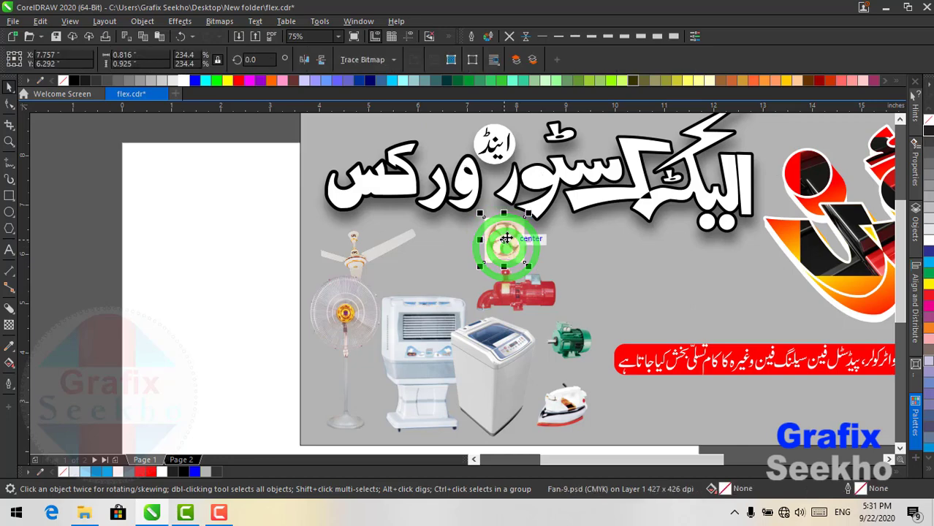
{"action": "left_click_drag", "start_coordinate": [465, 255], "coordinate": [446, 257]}
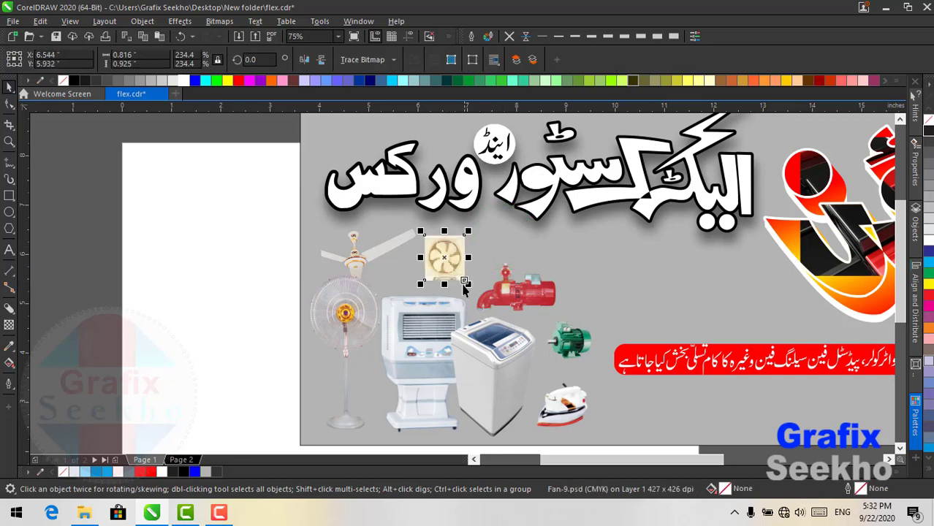
{"action": "scroll", "coordinate": [503, 313], "scroll_direction": "down", "scroll_amount": 2}
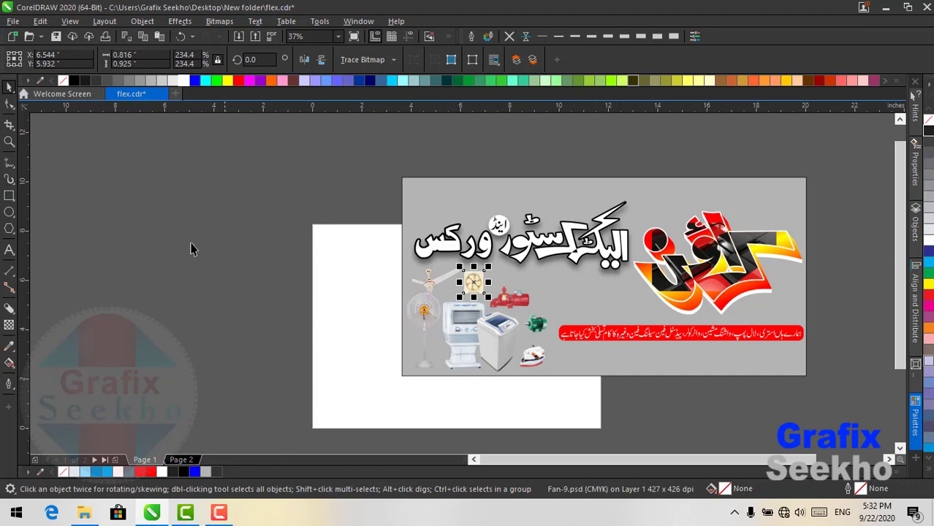
{"action": "scroll", "coordinate": [307, 242], "scroll_direction": "down", "scroll_amount": 2}
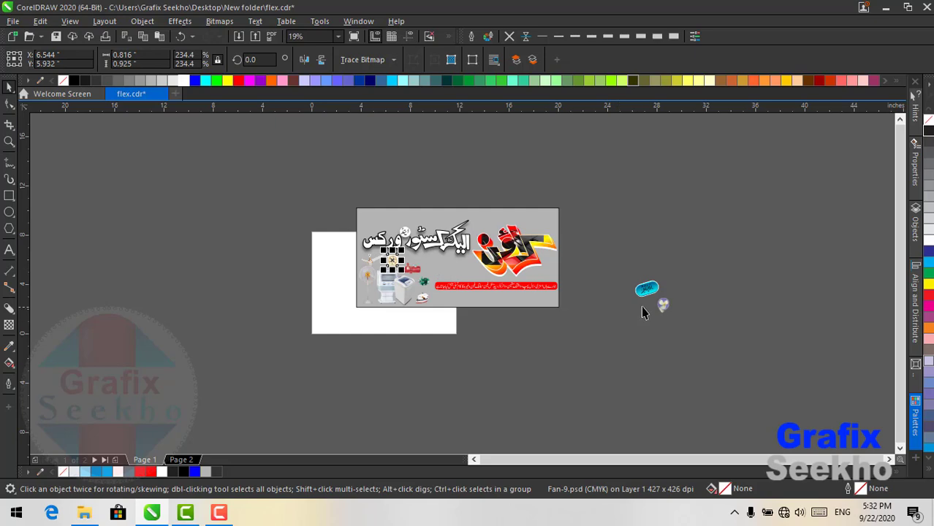
{"action": "scroll", "coordinate": [642, 313], "scroll_direction": "up", "scroll_amount": 4}
{"action": "left_click_drag", "start_coordinate": [756, 318], "coordinate": [83, 380]}
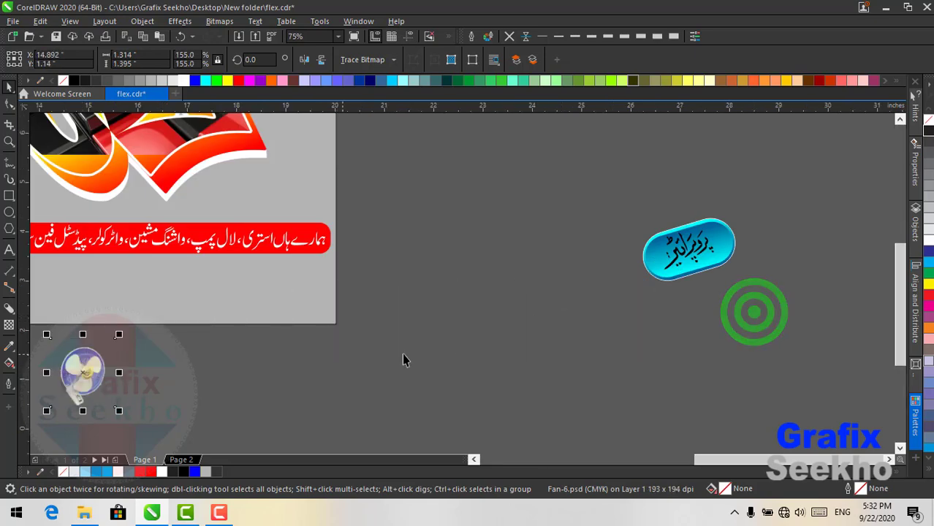
- Place the blue badge on the banner above the red tagline
{"action": "mouse_move", "coordinate": [691, 255]}
{"action": "left_mouse_down"}
{"action": "mouse_move", "coordinate": [345, 259]}
{"action": "mouse_move", "coordinate": [303, 181]}
{"action": "left_mouse_up"}
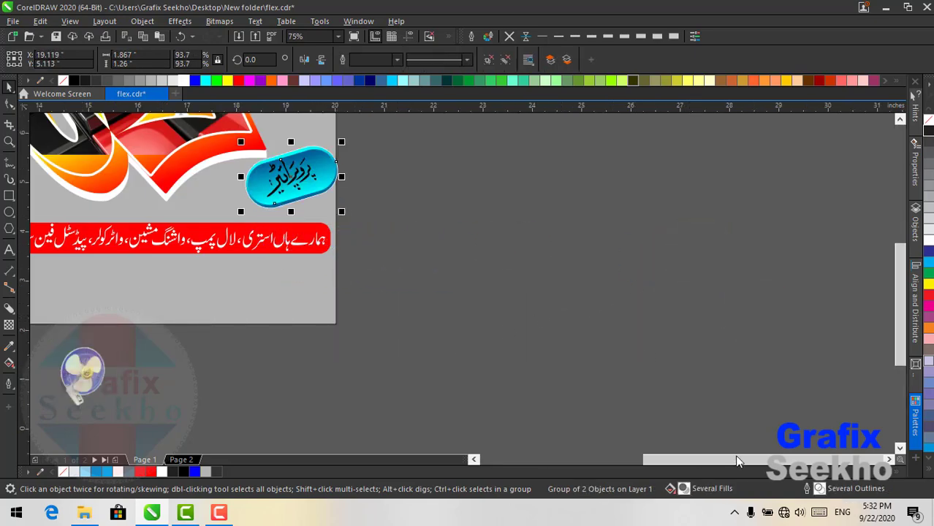
{"action": "left_click", "coordinate": [341, 38]}
{"action": "left_click", "coordinate": [327, 49]}
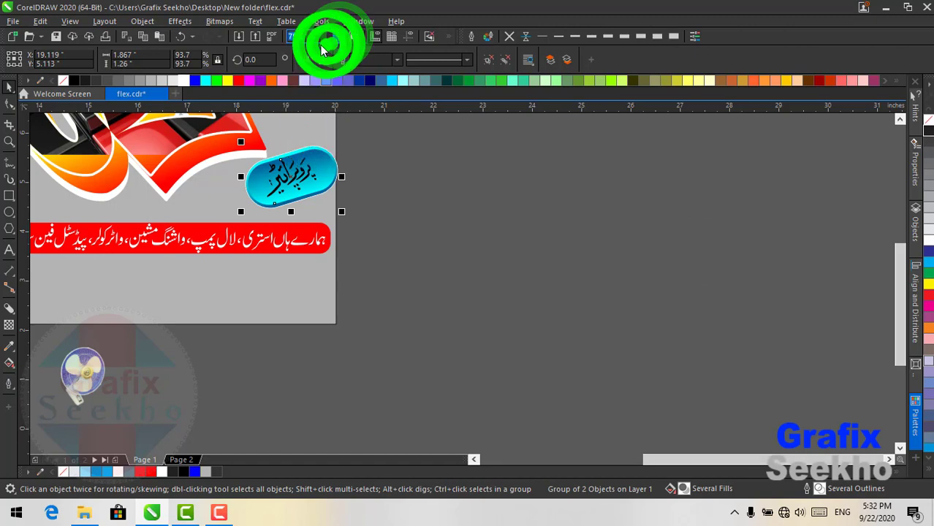
- Put the table fan at top-left, shift the ceiling fan right, and reposition the pedestal fan
{"action": "left_click_drag", "start_coordinate": [563, 424], "coordinate": [212, 356]}
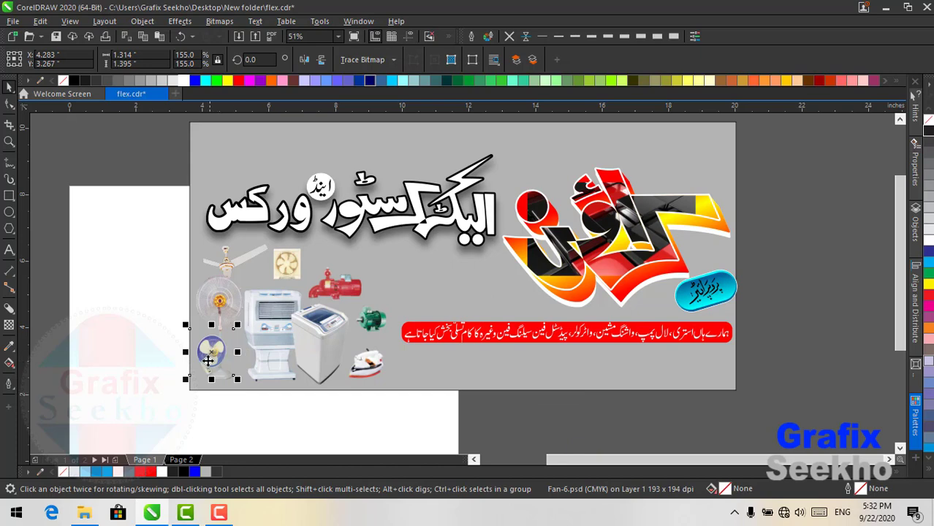
{"action": "scroll", "coordinate": [209, 360], "scroll_direction": "up", "scroll_amount": 2}
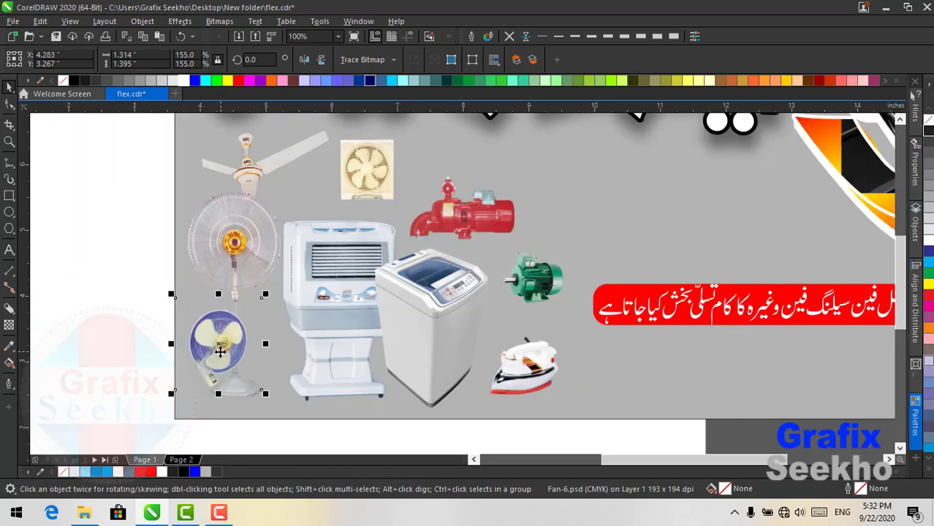
{"action": "left_click_drag", "start_coordinate": [221, 353], "coordinate": [210, 379]}
{"action": "left_click", "coordinate": [245, 174]}
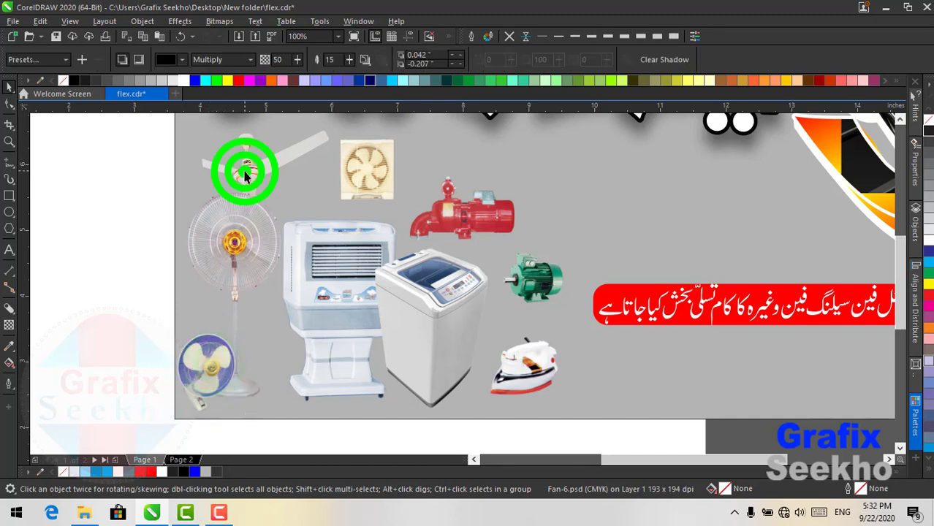
{"action": "left_click", "coordinate": [244, 174]}
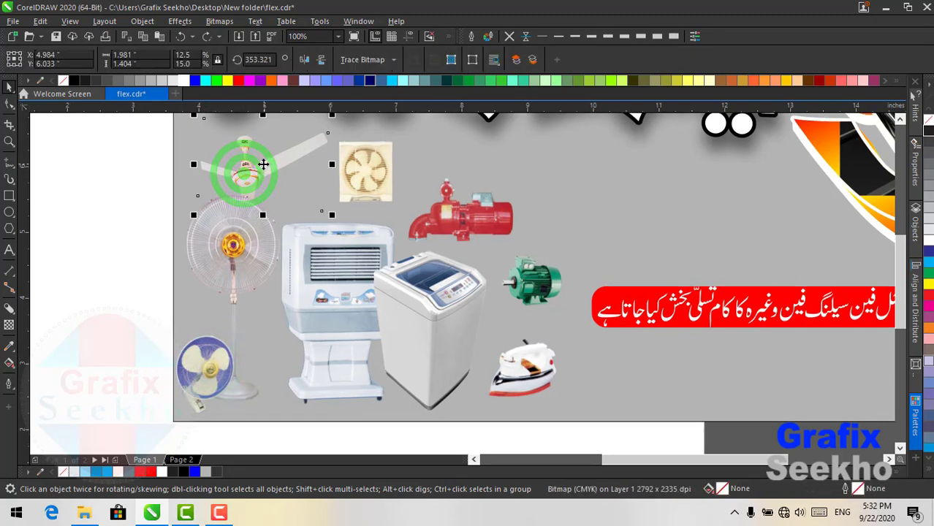
{"action": "left_click_drag", "start_coordinate": [263, 164], "coordinate": [294, 163]}
{"action": "left_click", "coordinate": [201, 371]}
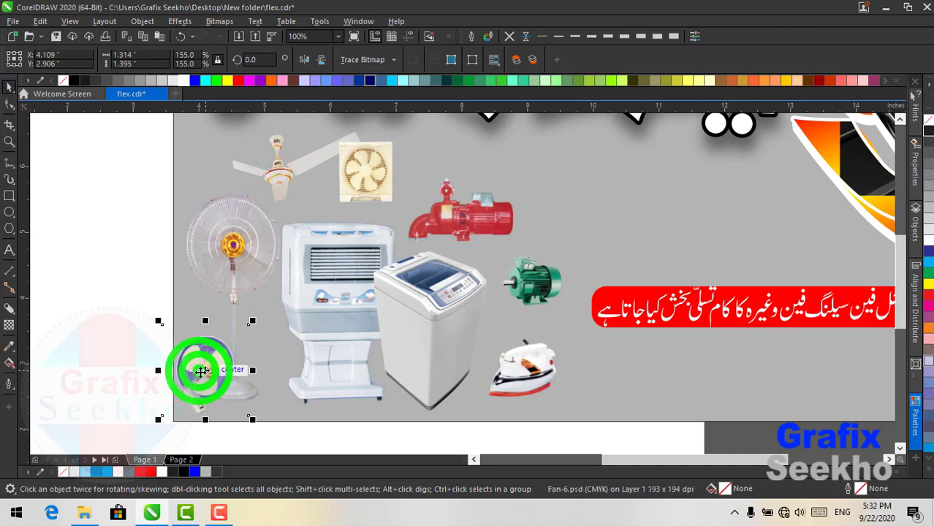
{"action": "left_click_drag", "start_coordinate": [201, 371], "coordinate": [215, 158]}
{"action": "left_click_drag", "start_coordinate": [249, 245], "coordinate": [234, 262]}
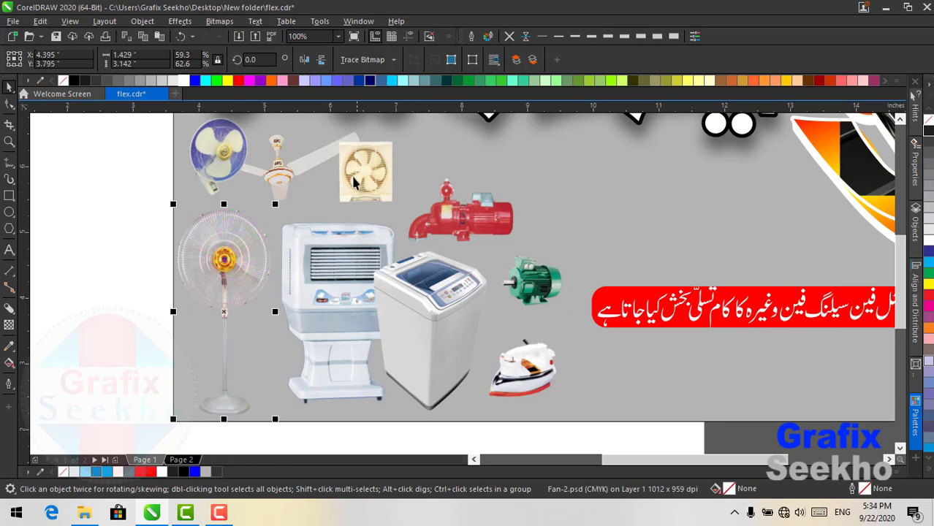
- Move the exhaust fan down-right, between the ceiling fan and the red pump
{"action": "left_click", "coordinate": [355, 172]}
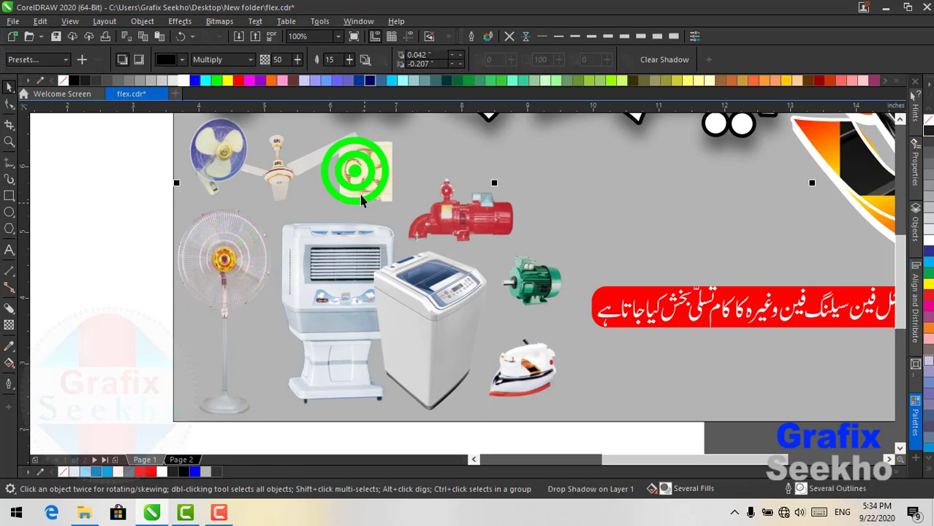
{"action": "left_click", "coordinate": [362, 165]}
{"action": "left_click_drag", "start_coordinate": [361, 165], "coordinate": [372, 185]}
{"action": "left_click", "coordinate": [377, 173]}
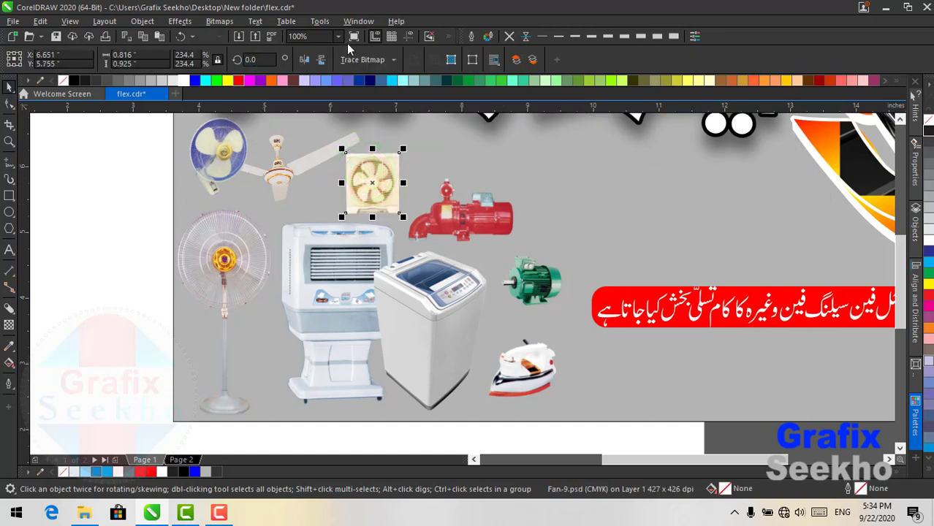
{"action": "left_click", "coordinate": [338, 36]}
{"action": "left_click", "coordinate": [314, 57]}
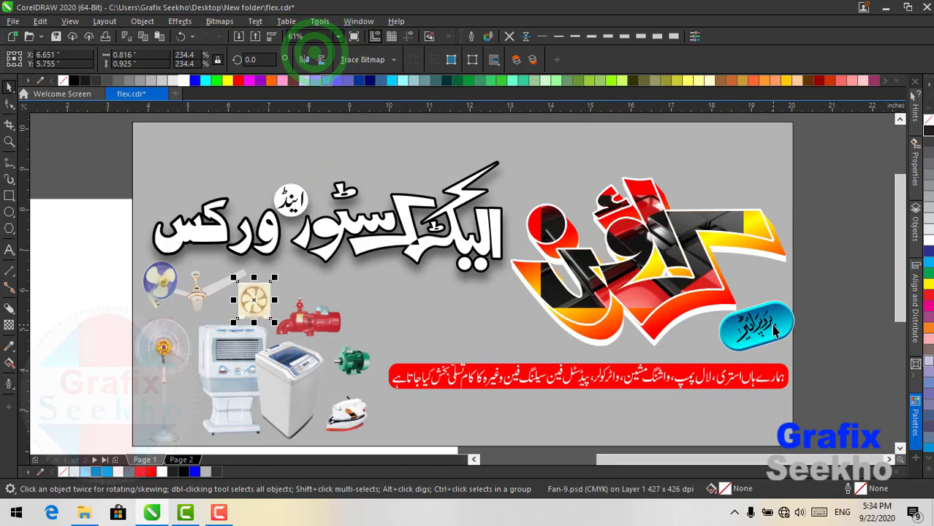
{"action": "left_click", "coordinate": [775, 330]}
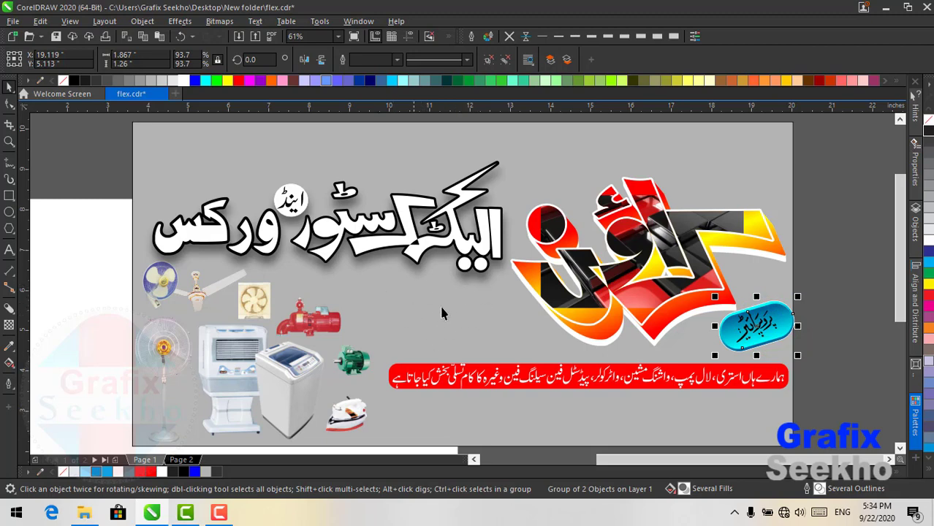
{"action": "left_click", "coordinate": [8, 196]}
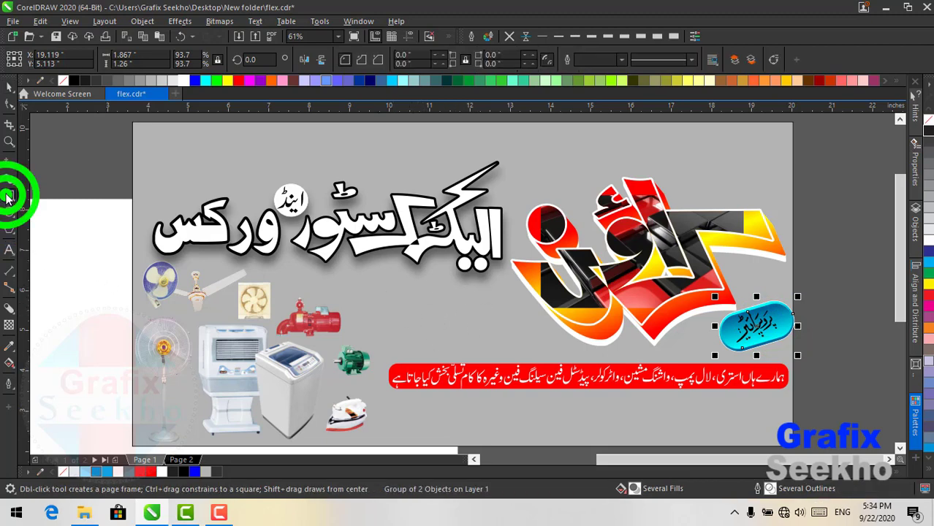
- Draw a rectangle between the appliances and the logo and round its corners into a pill
{"action": "left_click_drag", "start_coordinate": [360, 298], "coordinate": [543, 345]}
{"action": "left_click", "coordinate": [8, 88]}
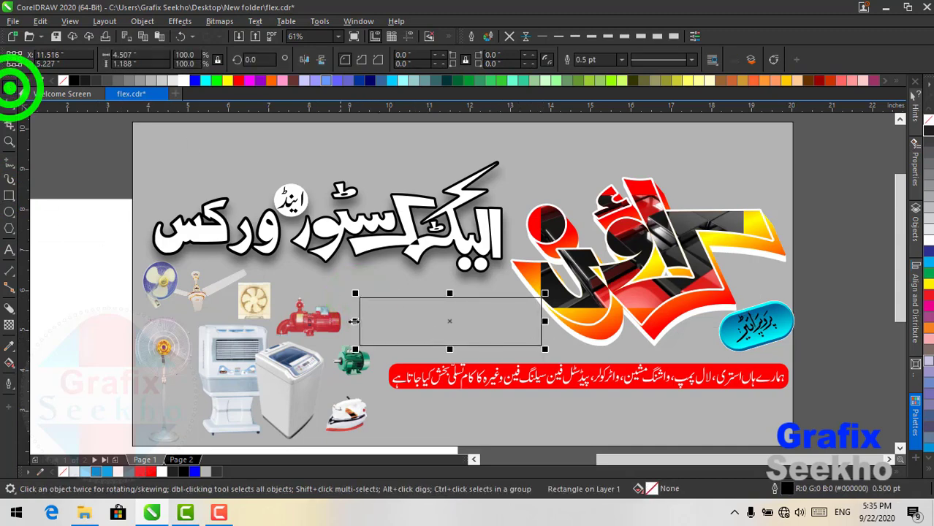
{"action": "left_click", "coordinate": [8, 103]}
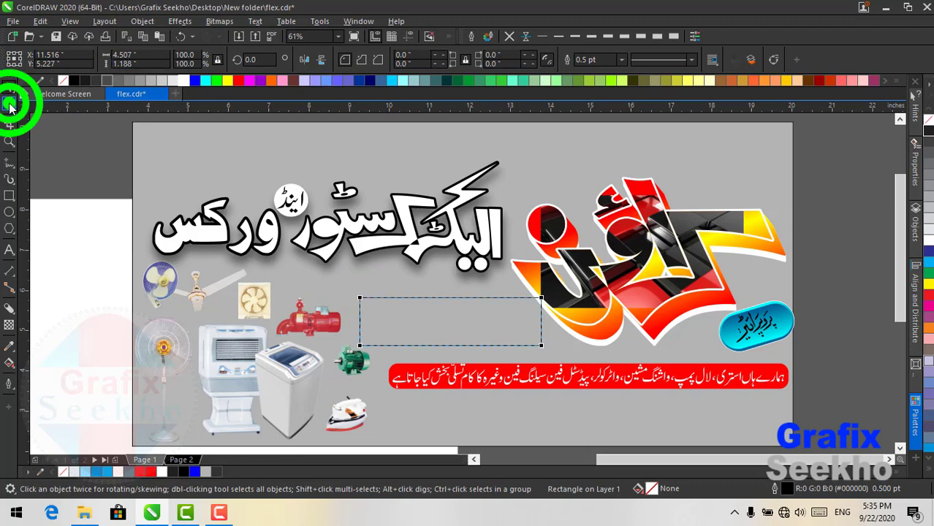
{"action": "left_click", "coordinate": [542, 298]}
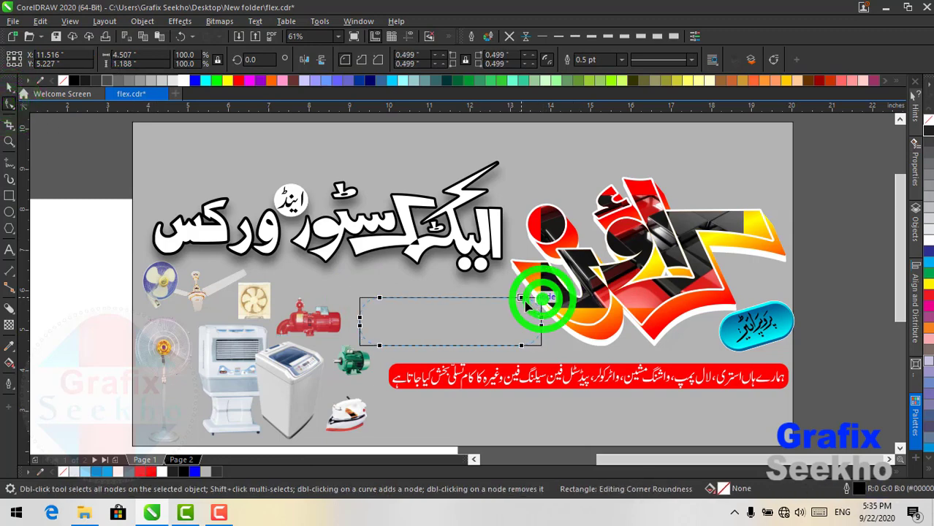
{"action": "left_click_drag", "start_coordinate": [542, 300], "coordinate": [522, 299]}
{"action": "left_click", "coordinate": [10, 86]}
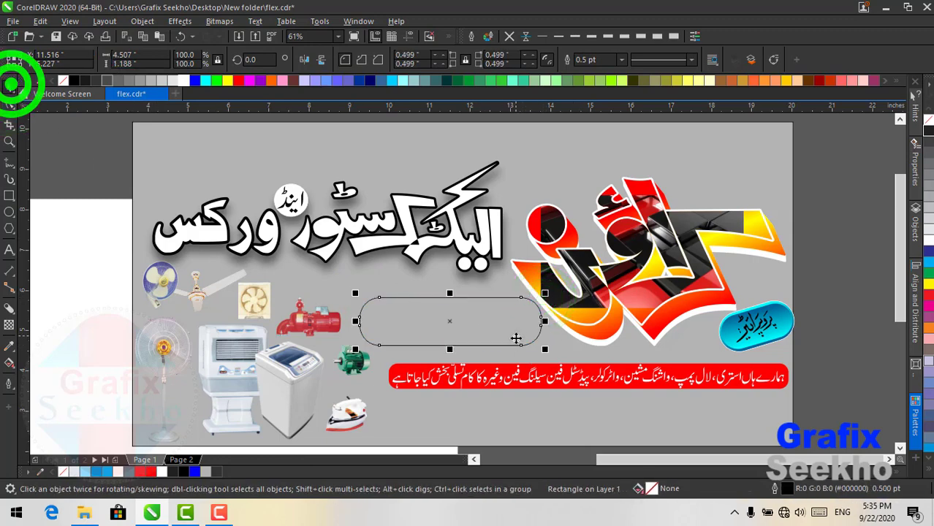
{"action": "left_click", "coordinate": [475, 322]}
{"action": "left_click_drag", "start_coordinate": [471, 320], "coordinate": [471, 321]}
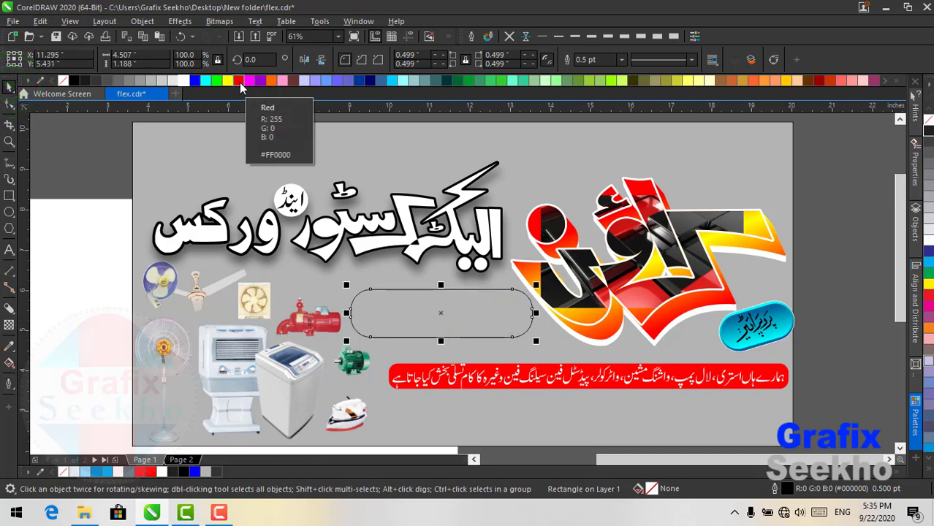
- Fill the pill with cyan, remove its outline, and shrink it slightly
{"action": "left_click", "coordinate": [206, 81]}
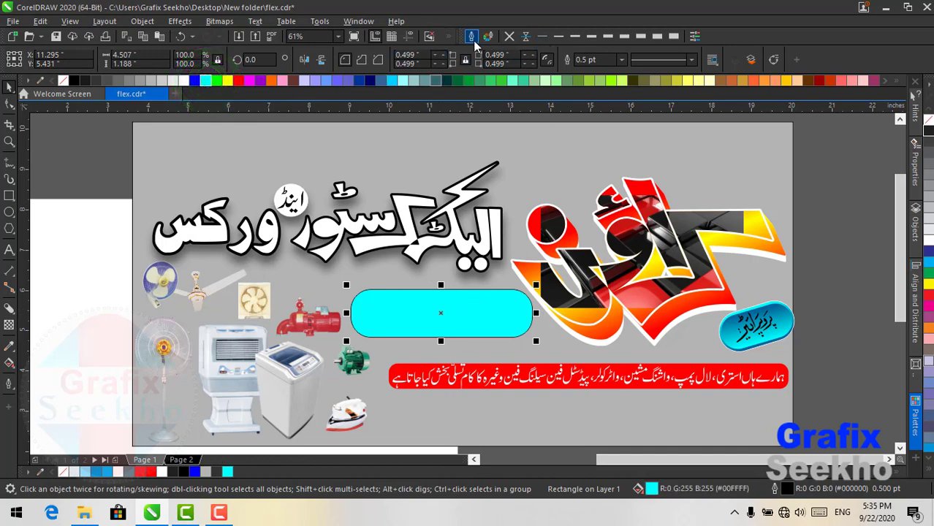
{"action": "left_click", "coordinate": [509, 35]}
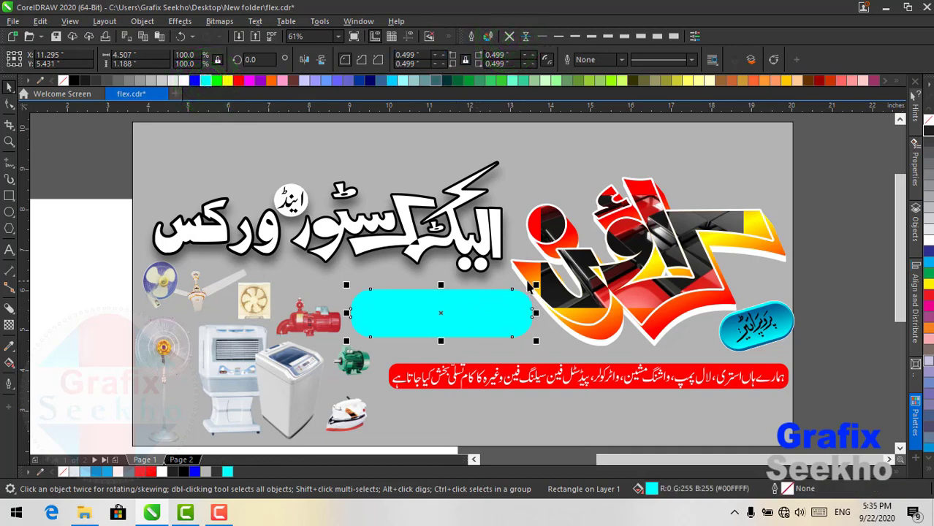
{"action": "left_click_drag", "start_coordinate": [538, 281], "coordinate": [536, 285]}
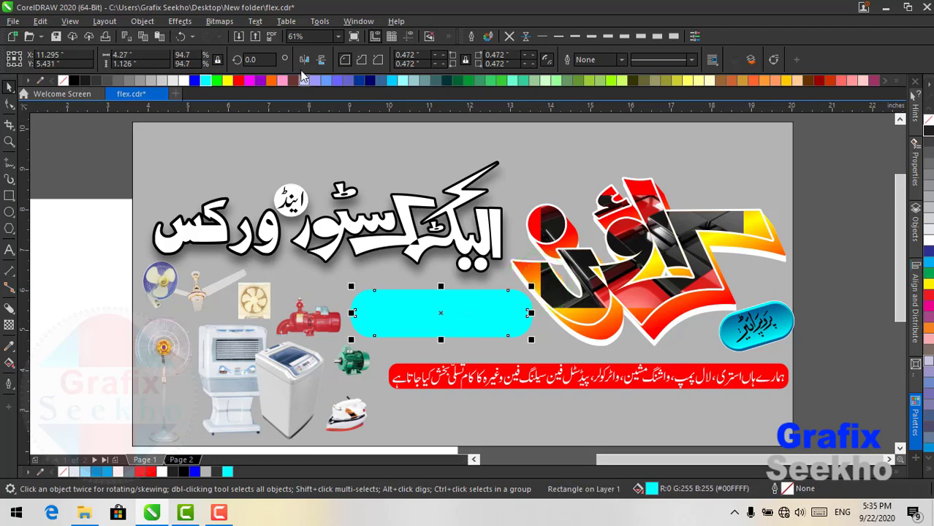
{"action": "left_click", "coordinate": [206, 82]}
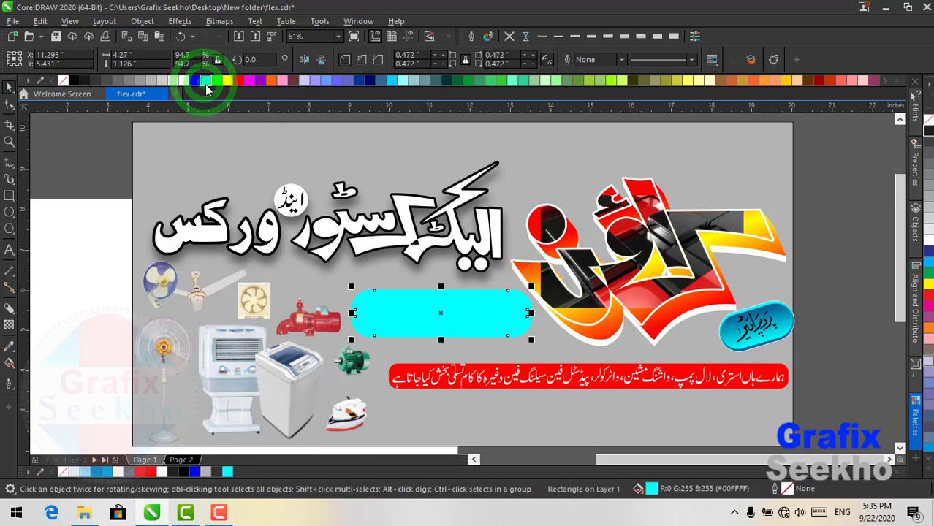
{"action": "left_click", "coordinate": [206, 84]}
{"action": "left_click", "coordinate": [206, 84]}
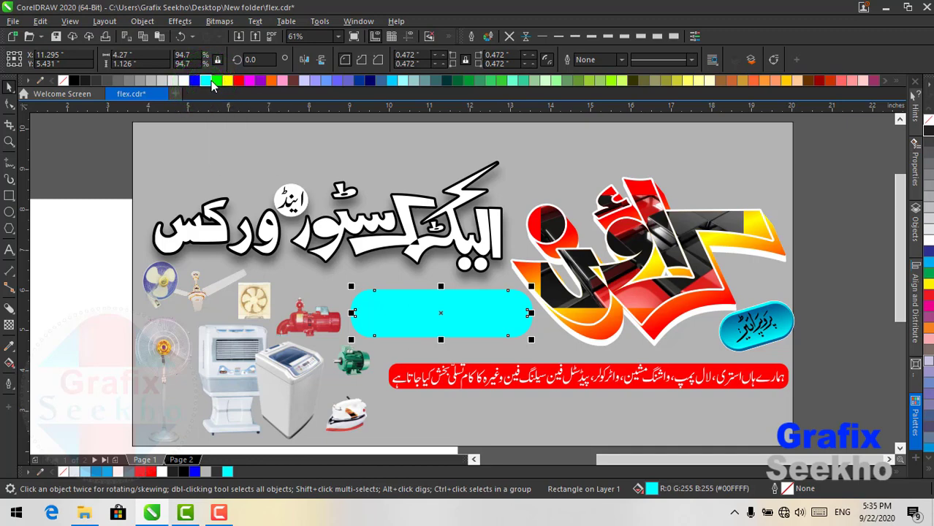
{"action": "left_click", "coordinate": [418, 312]}
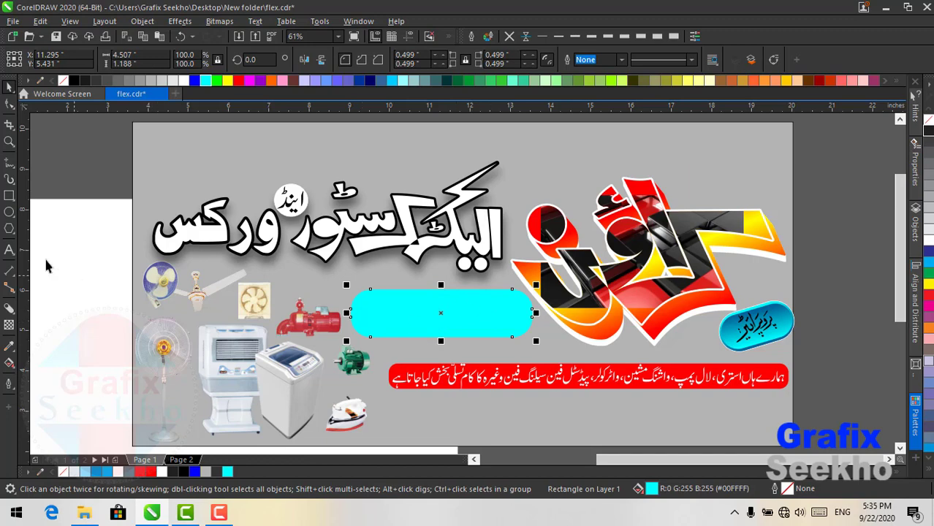
{"action": "left_click", "coordinate": [9, 249]}
{"action": "left_click", "coordinate": [422, 314]}
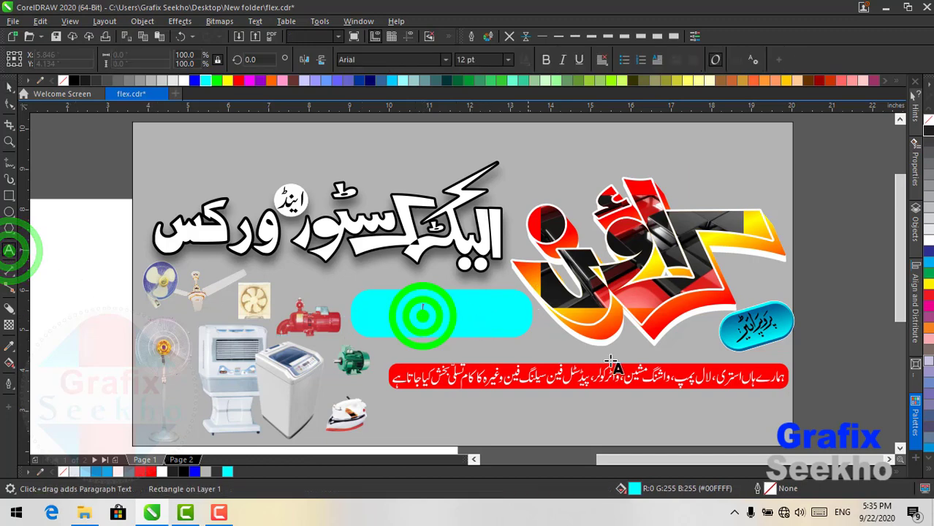
- Type the Urdu line 'موٹر ریوائنڈنگ کی سہولت موجود ہے' inside the cyan pill using Urdu input
{"action": "key", "text": "alt+shift"}
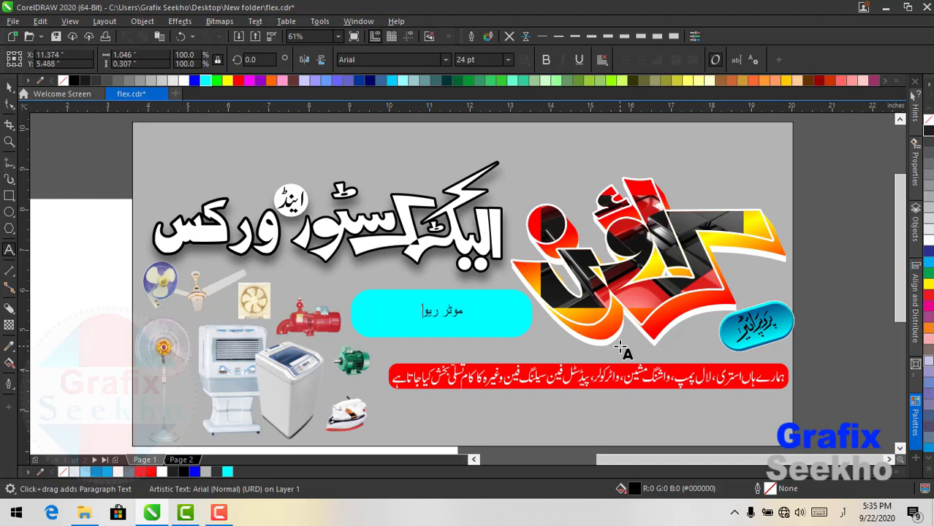
{"action": "type", "text": "ائنڈین"}
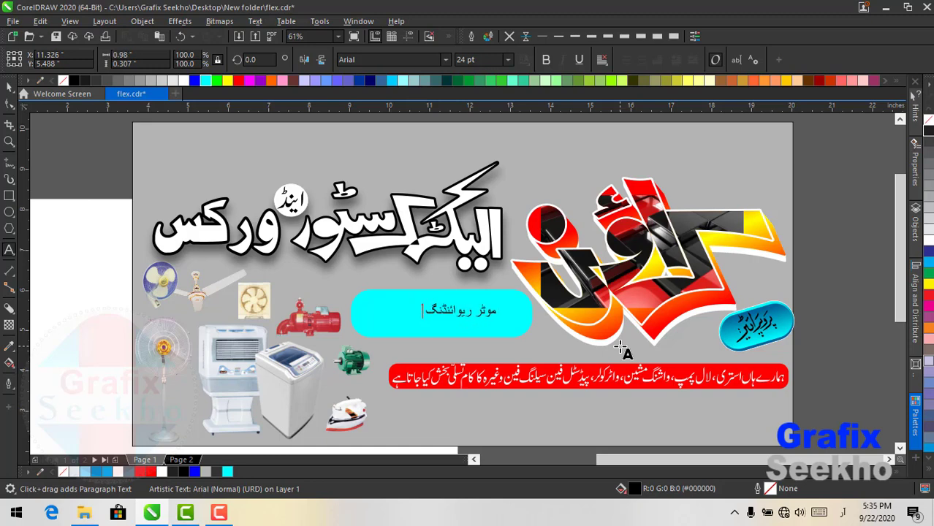
{"action": "type", "text": "گ کی سہو"}
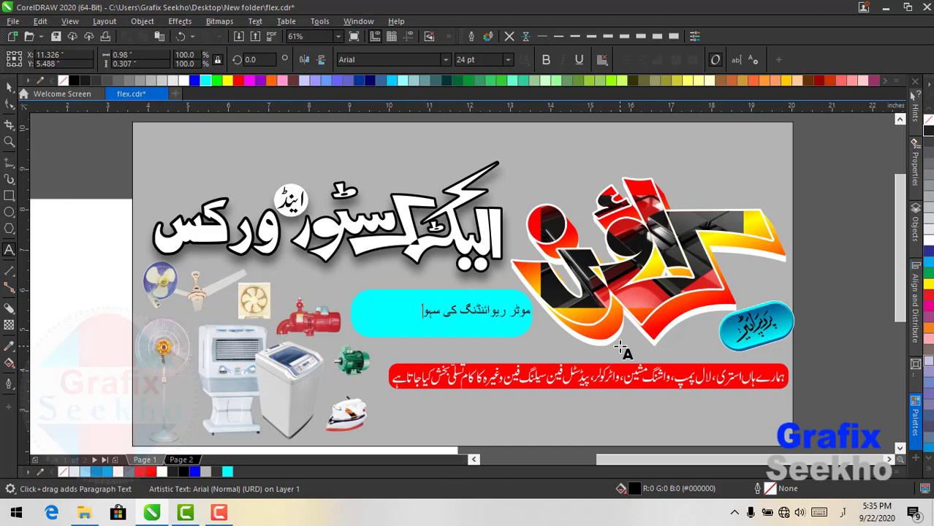
{"action": "type", "text": "لت موج"}
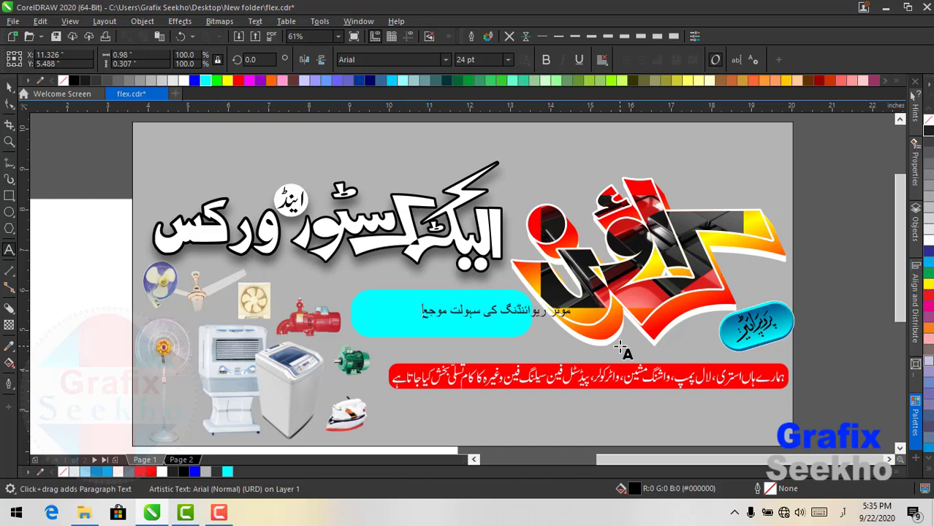
{"action": "type", "text": "ود ہے"}
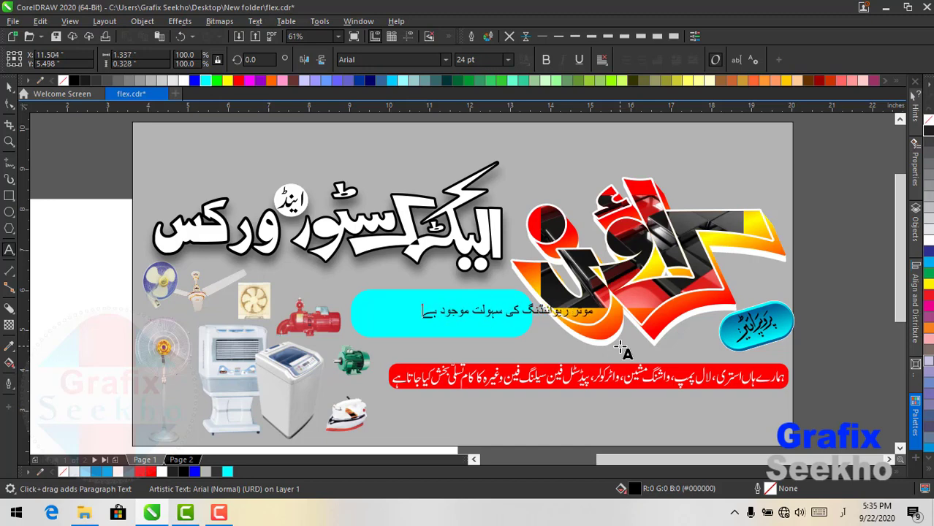
{"action": "left_click", "coordinate": [9, 87]}
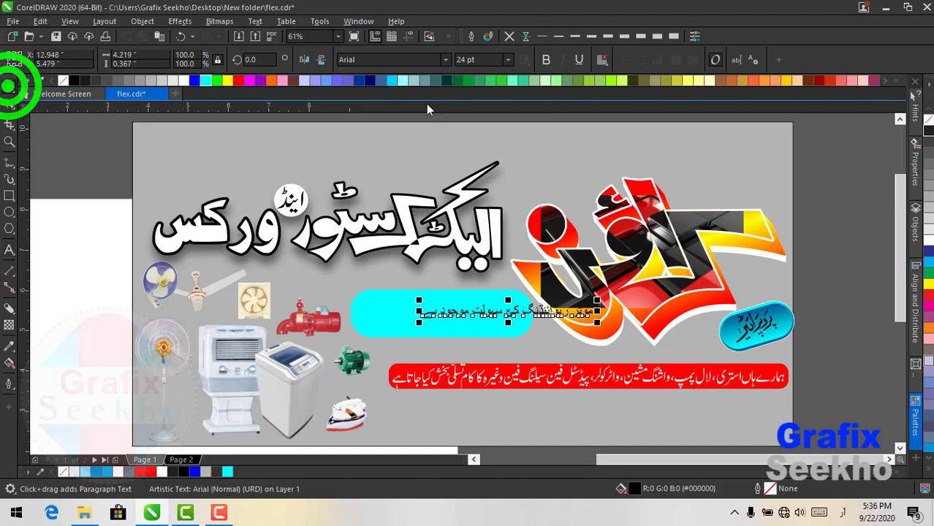
- Set the Urdu text in Alvi Nastaleeq and resize it to fill the pill
{"action": "left_click", "coordinate": [382, 63]}
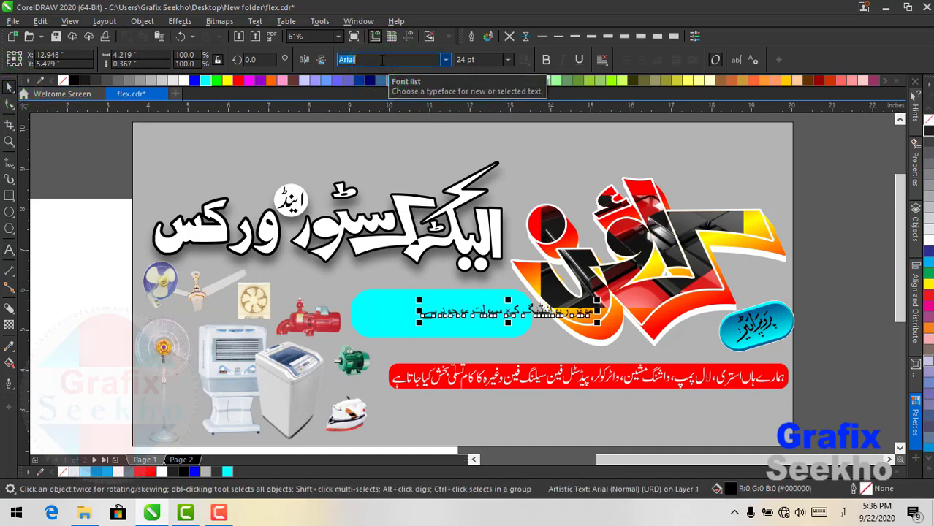
{"action": "key", "text": "BackSpace"}
{"action": "key", "text": "super+space"}
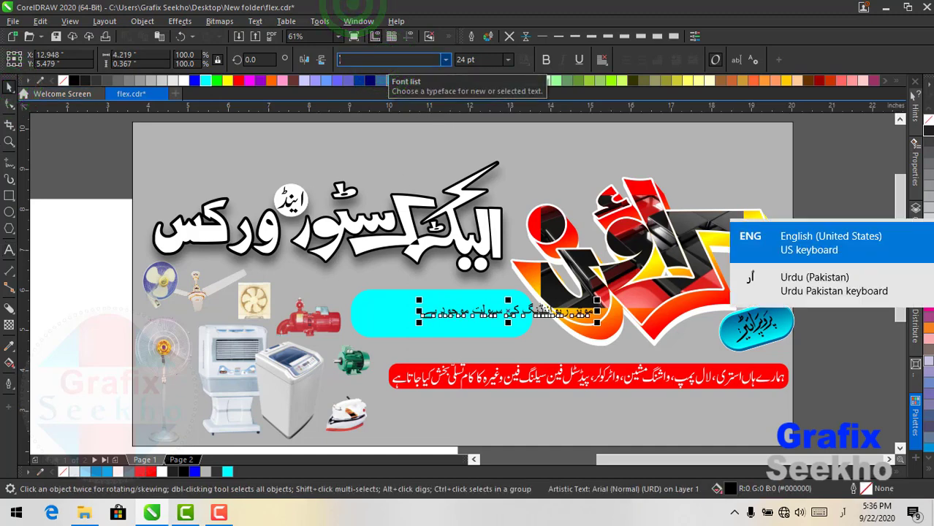
{"action": "left_click", "coordinate": [140, 43]}
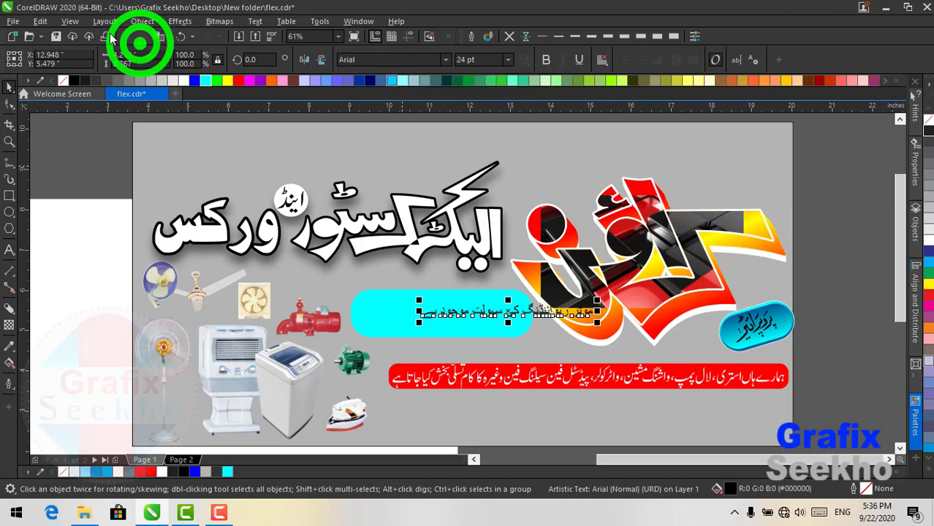
{"action": "left_click", "coordinate": [372, 62]}
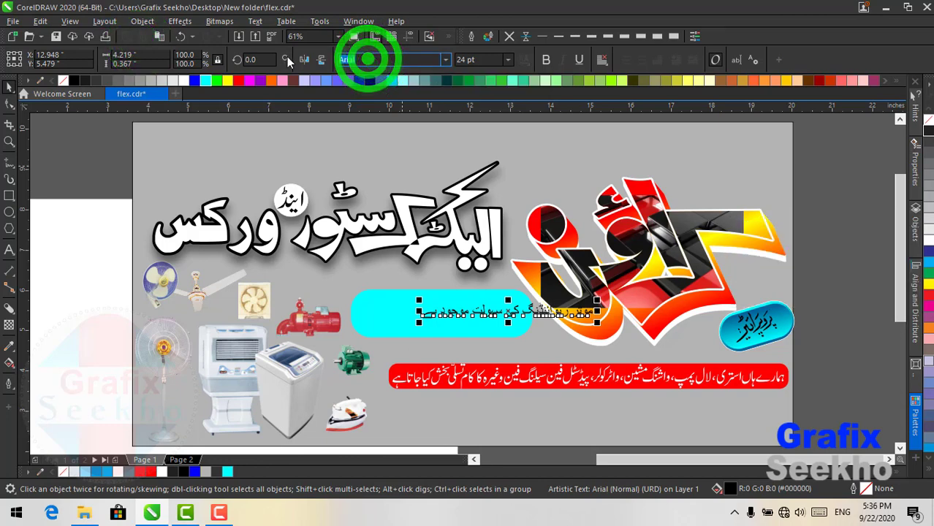
{"action": "type", "text": "AL-"}
{"action": "type", "text": "vi Nastaleeq"}
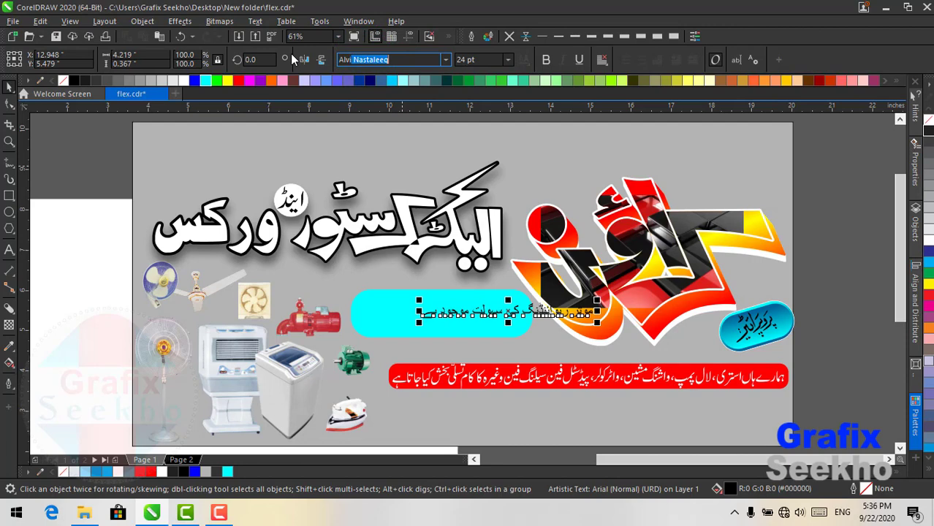
{"action": "key", "text": "Return"}
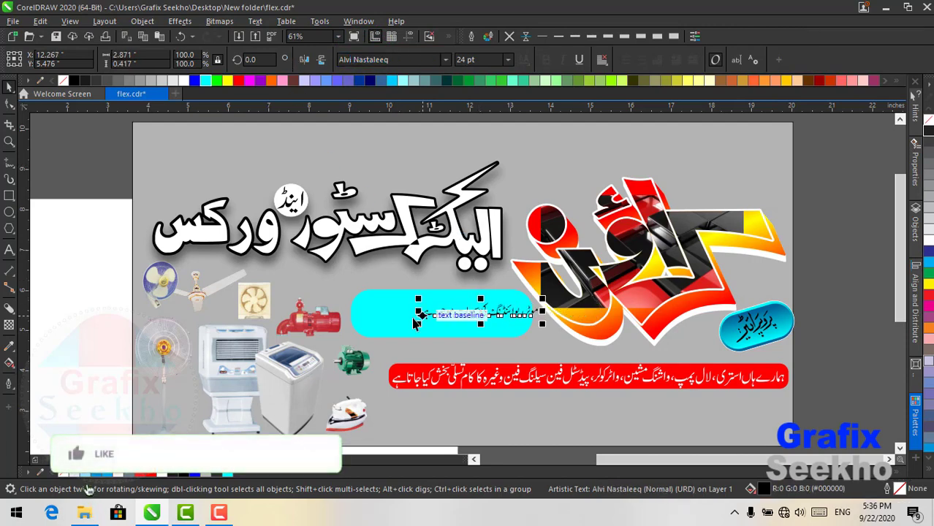
{"action": "left_click_drag", "start_coordinate": [418, 326], "coordinate": [361, 336]}
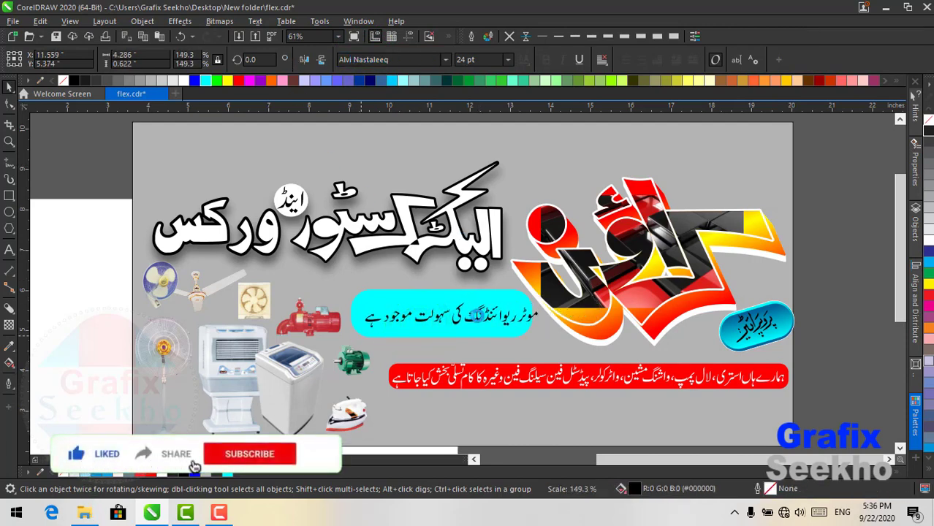
{"action": "left_click_drag", "start_coordinate": [542, 299], "coordinate": [535, 300]}
- Fill the pill light grey (#E6E6E6) and make the Urdu text white with a black outline
{"action": "left_click", "coordinate": [239, 79]}
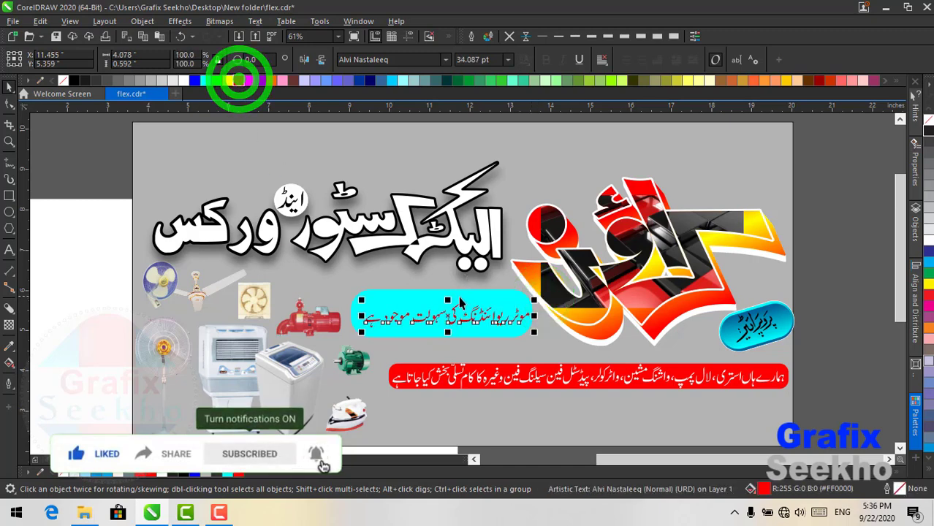
{"action": "scroll", "coordinate": [507, 284], "scroll_direction": "up", "scroll_amount": 5}
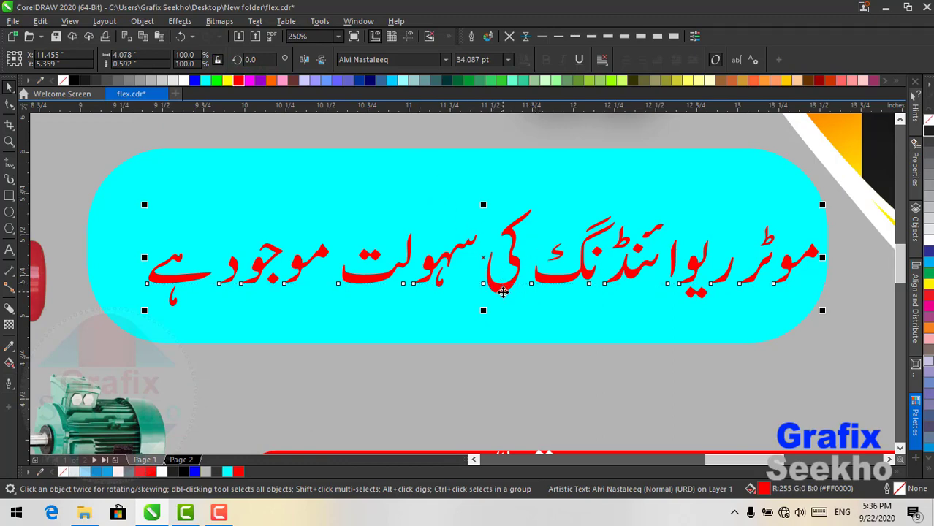
{"action": "left_click", "coordinate": [322, 211]}
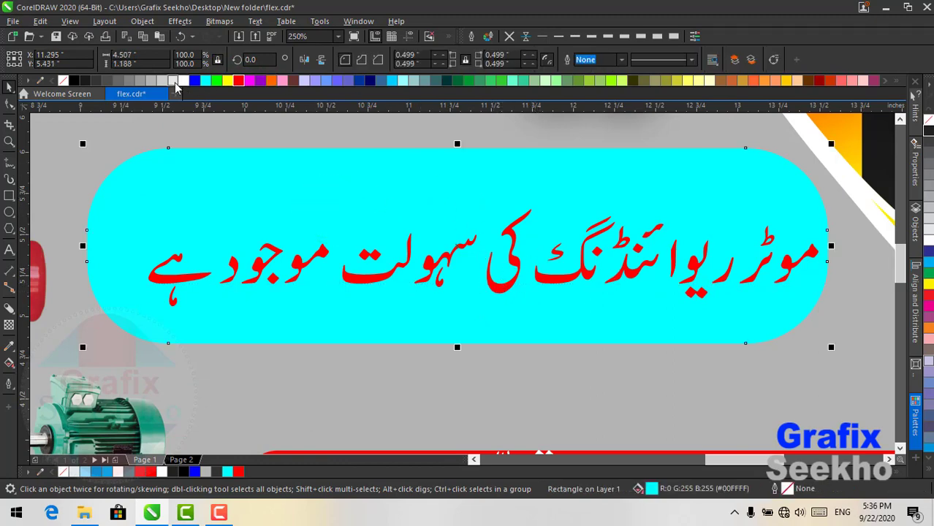
{"action": "left_click", "coordinate": [174, 81]}
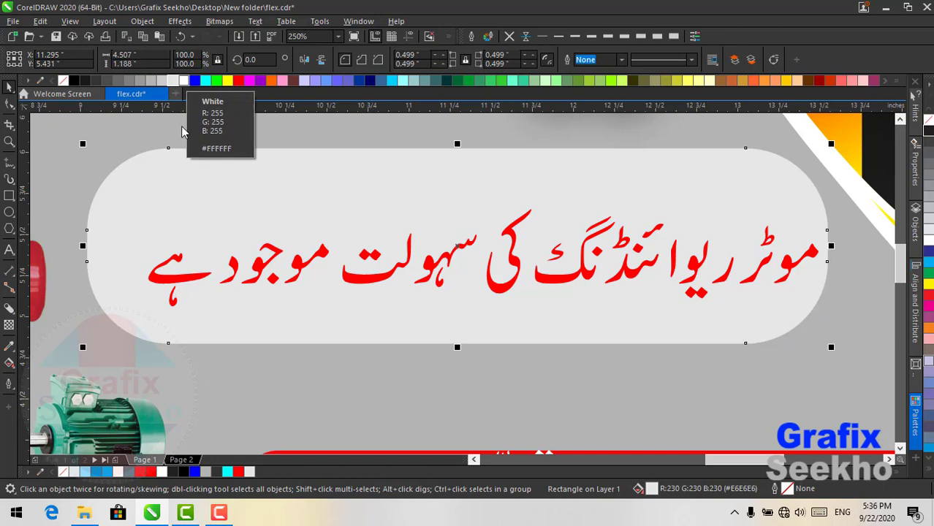
{"action": "left_click", "coordinate": [8, 90]}
{"action": "left_click", "coordinate": [256, 168]}
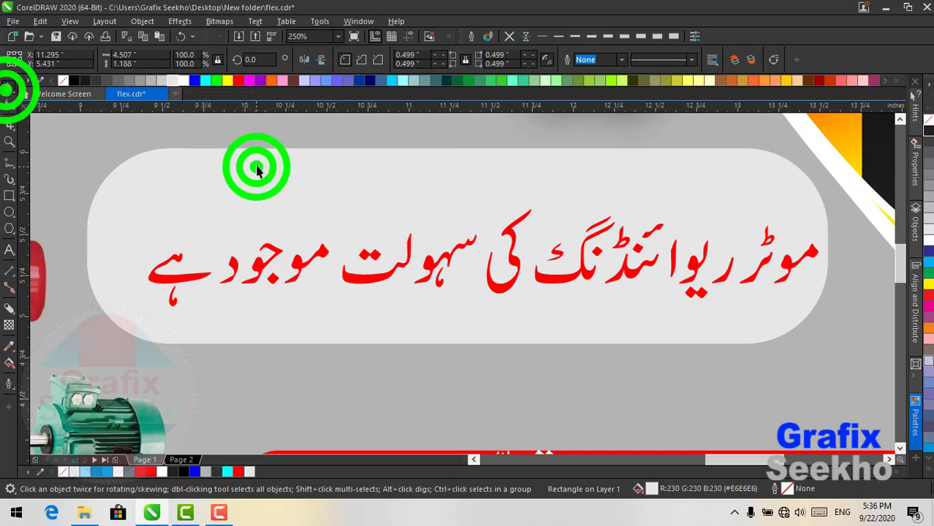
{"action": "left_click", "coordinate": [369, 276]}
{"action": "left_click_drag", "start_coordinate": [368, 278], "coordinate": [350, 272]}
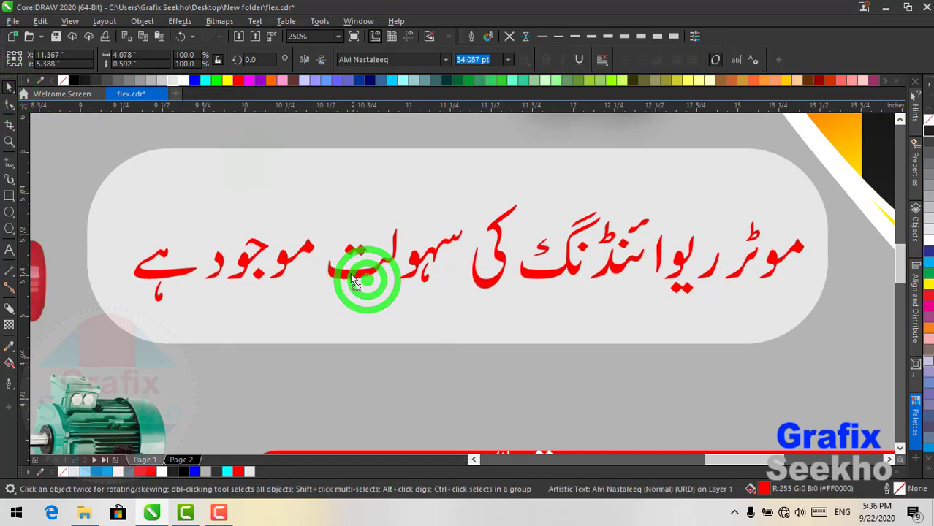
{"action": "left_click", "coordinate": [182, 81]}
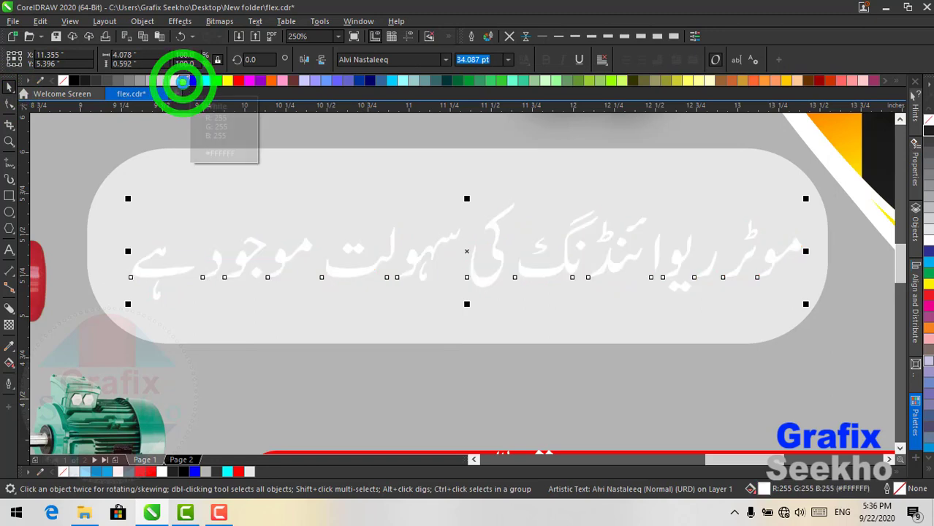
{"action": "right_click", "coordinate": [75, 81]}
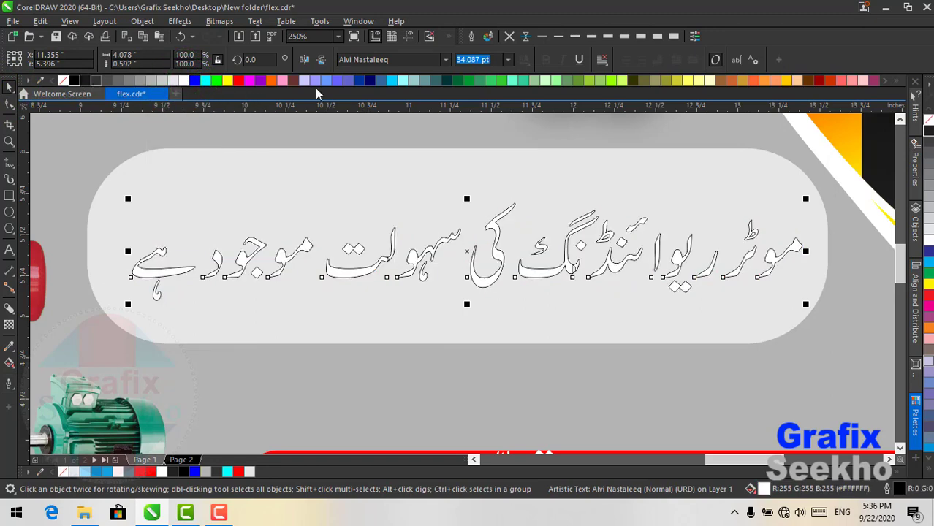
- Give the Urdu text a 3.0 pt outline behind fill, scaled with object, overprinted, with round corners and caps
{"action": "left_click", "coordinate": [626, 36]}
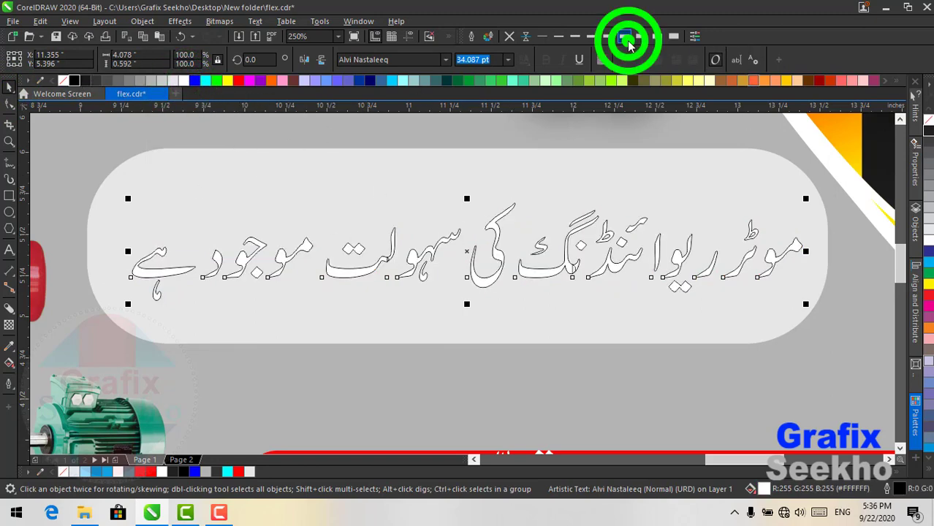
{"action": "left_click", "coordinate": [470, 36]}
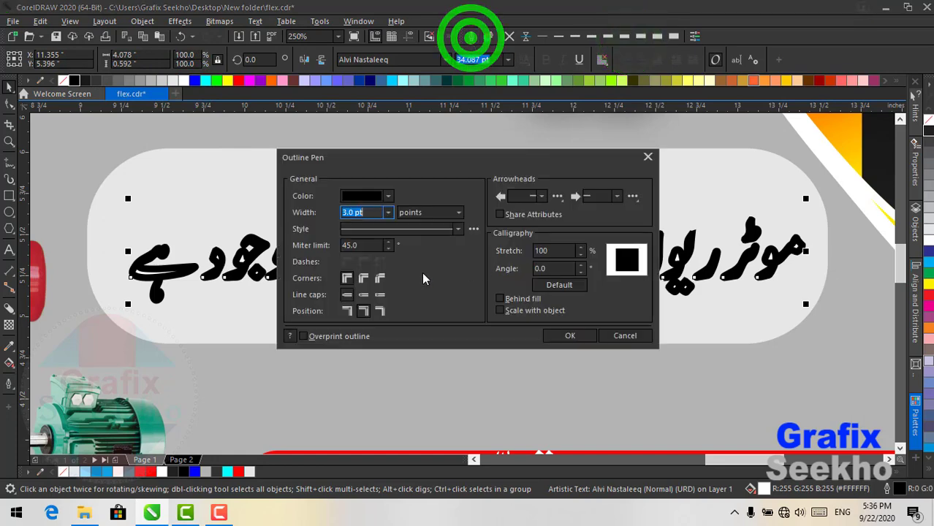
{"action": "left_click", "coordinate": [499, 299]}
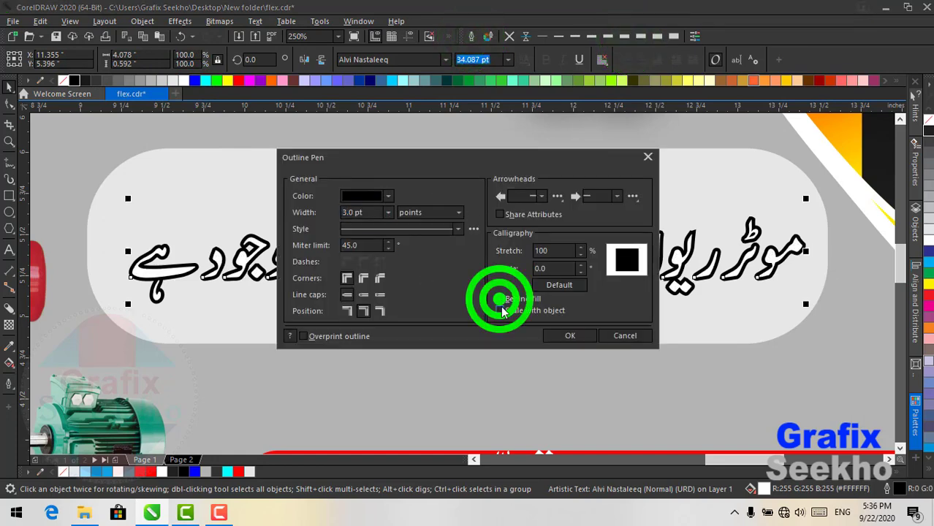
{"action": "left_click", "coordinate": [500, 310]}
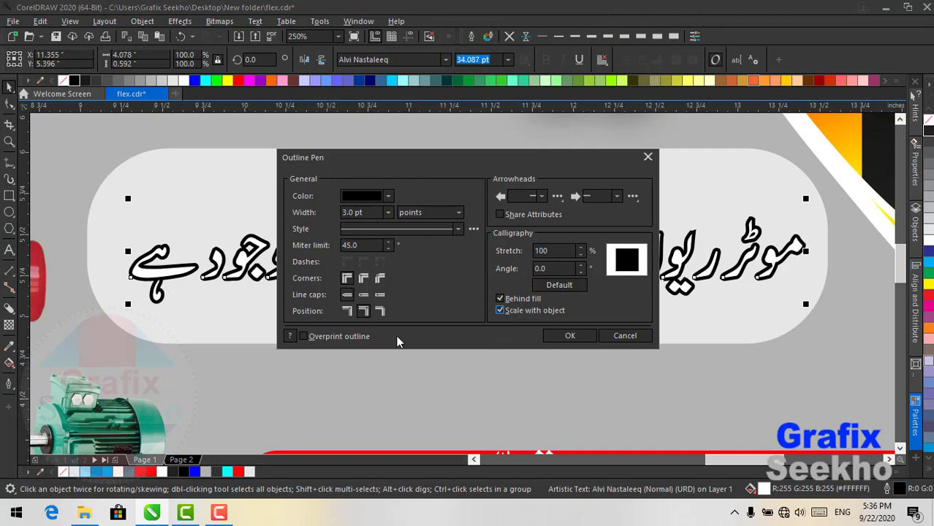
{"action": "left_click", "coordinate": [329, 336]}
{"action": "left_click", "coordinate": [364, 278]}
{"action": "left_click", "coordinate": [366, 295]}
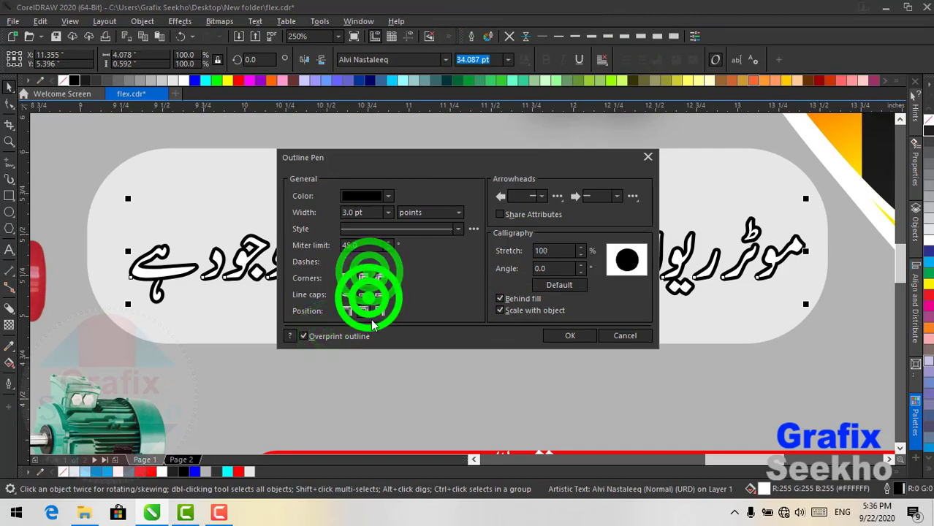
{"action": "left_click", "coordinate": [571, 335]}
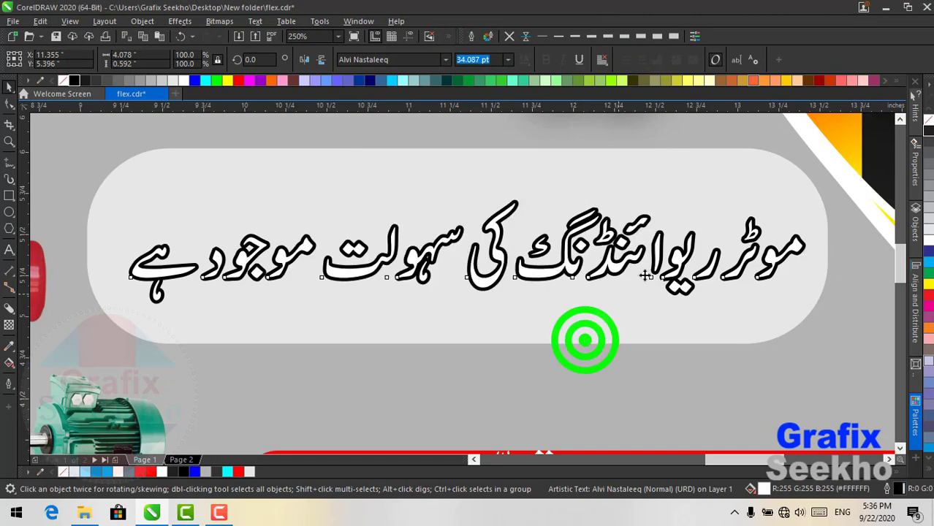
- Make the grey pill shorter and narrower, to about 4.188 × 0.786 in
{"action": "scroll", "coordinate": [616, 290], "scroll_direction": "down", "scroll_amount": 2}
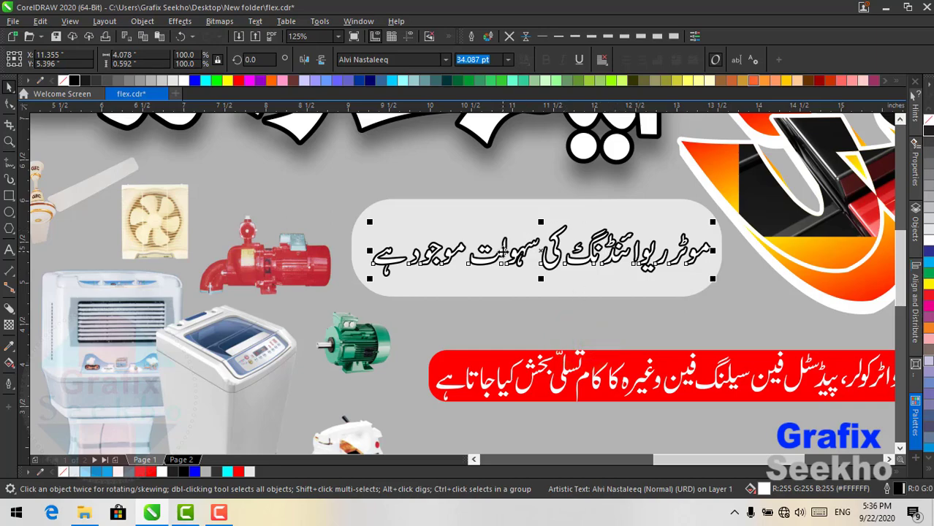
{"action": "scroll", "coordinate": [503, 252], "scroll_direction": "down", "scroll_amount": 1}
{"action": "scroll", "coordinate": [537, 250], "scroll_direction": "up", "scroll_amount": 2}
{"action": "left_click", "coordinate": [504, 239]}
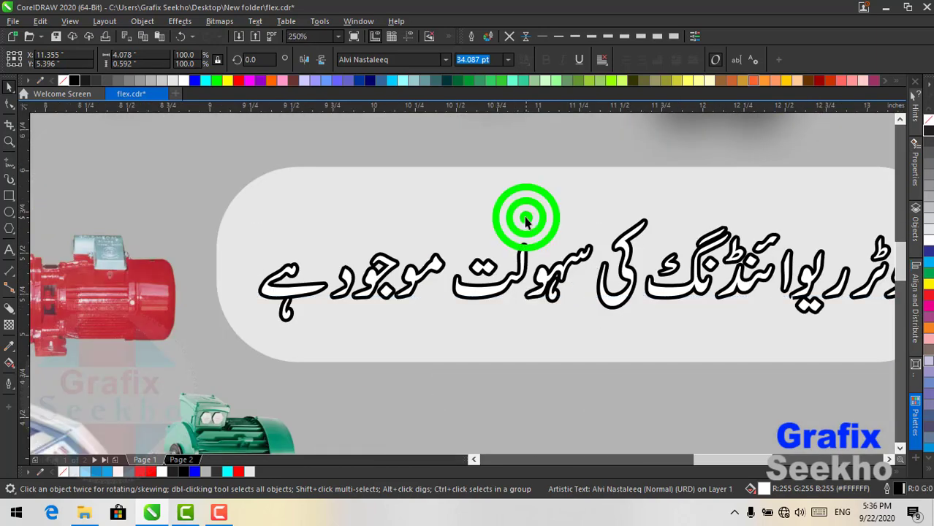
{"action": "left_click_drag", "start_coordinate": [587, 365], "coordinate": [589, 329]}
{"action": "left_click_drag", "start_coordinate": [213, 265], "coordinate": [243, 266]}
- Narrow the Urdu text to fit the pill and fill the pill with 50% grey (#808080)
{"action": "scroll", "coordinate": [243, 266], "scroll_direction": "down", "scroll_amount": 2}
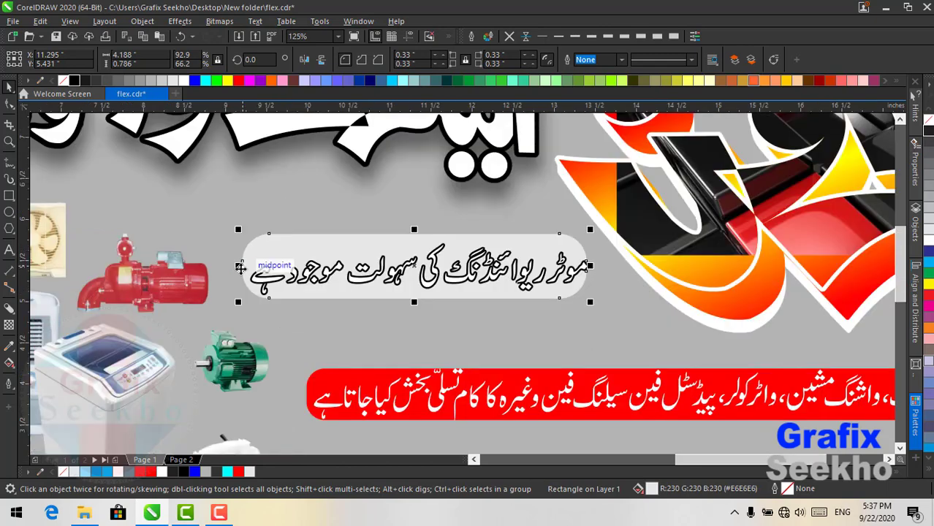
{"action": "left_click", "coordinate": [532, 274]}
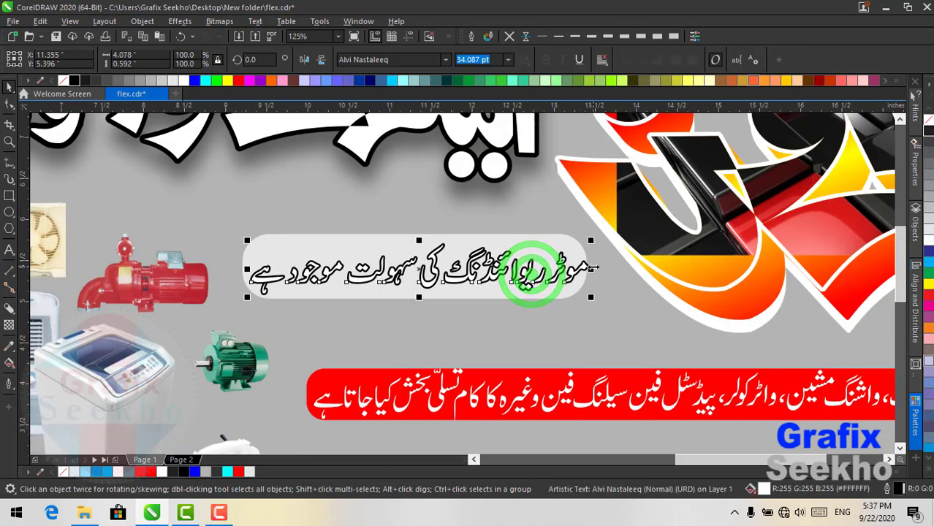
{"action": "left_click_drag", "start_coordinate": [592, 266], "coordinate": [582, 267]}
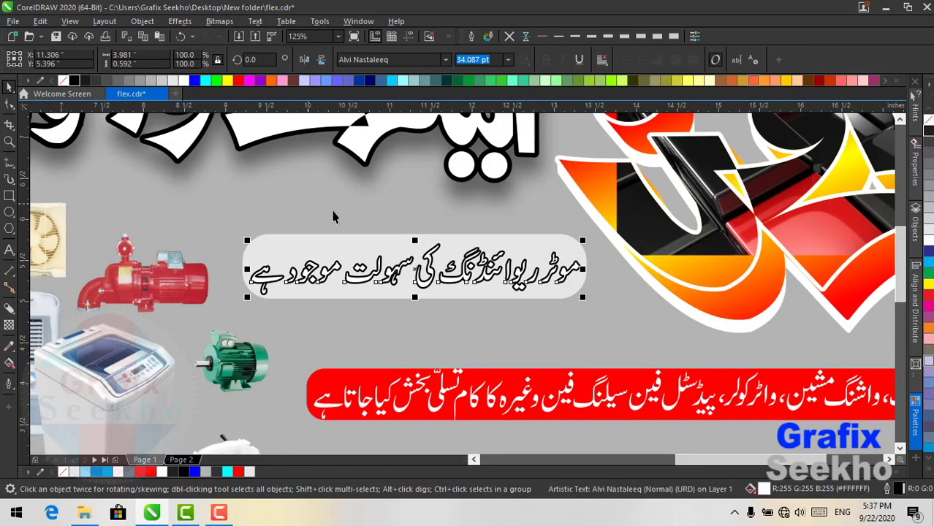
{"action": "left_click", "coordinate": [311, 246]}
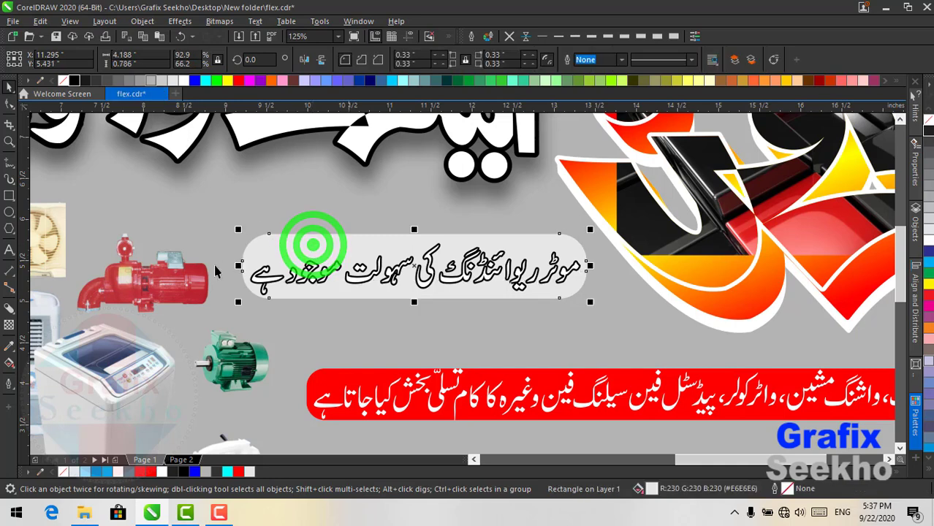
{"action": "left_click", "coordinate": [131, 80]}
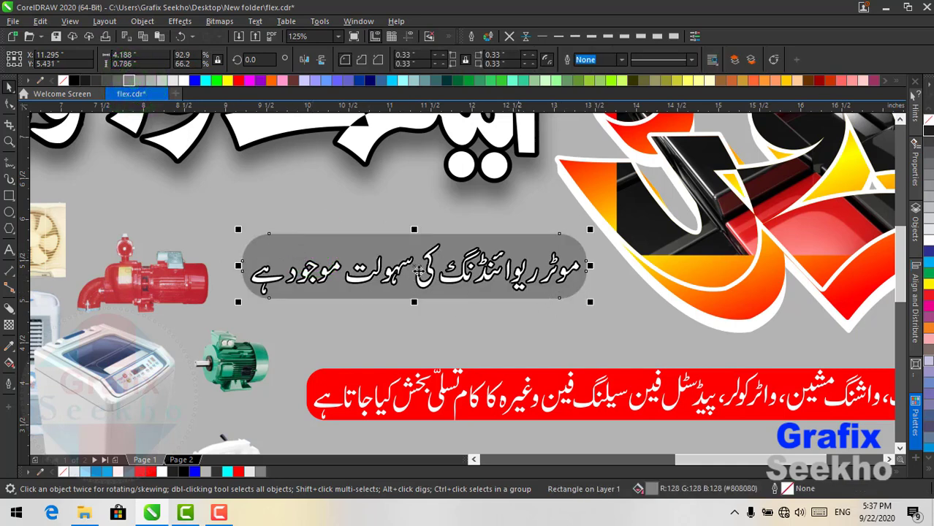
{"action": "left_click", "coordinate": [338, 36]}
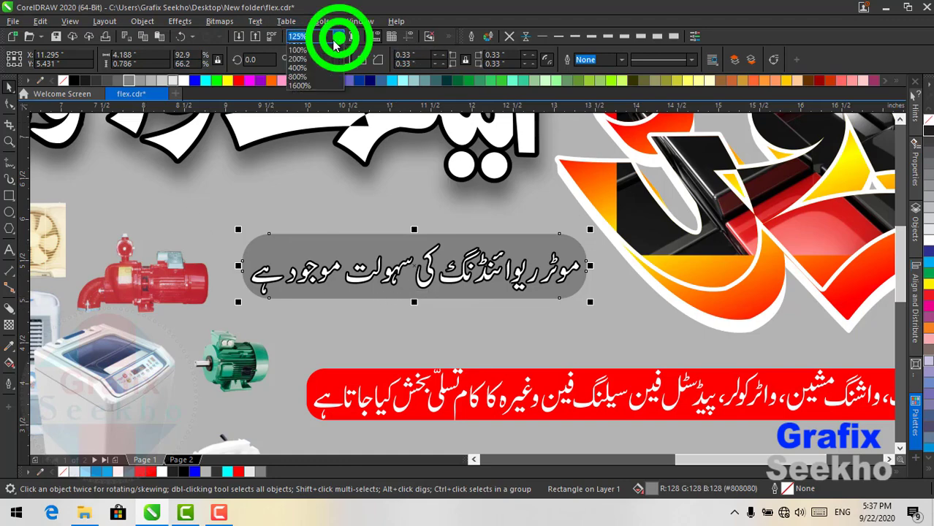
- Move the blue badge aside and group all 15 banner objects
{"action": "left_click", "coordinate": [314, 48]}
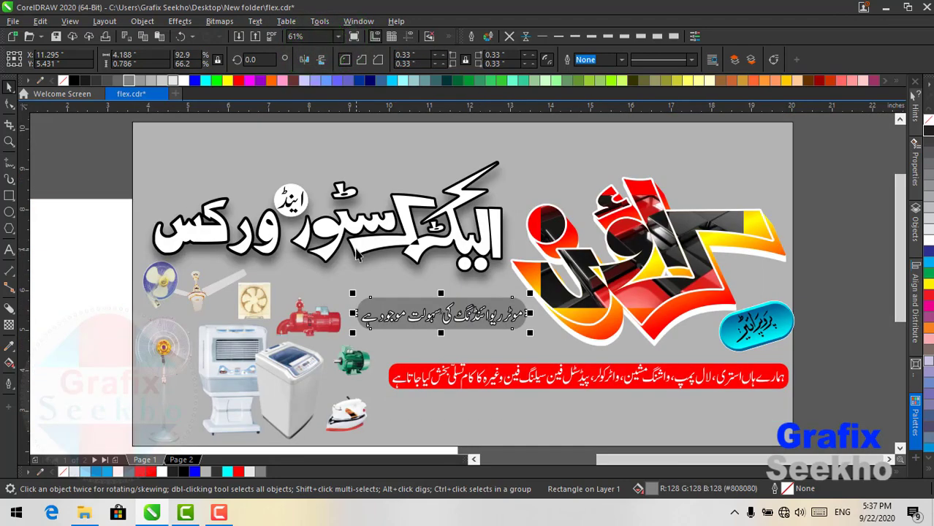
{"action": "left_click", "coordinate": [748, 337]}
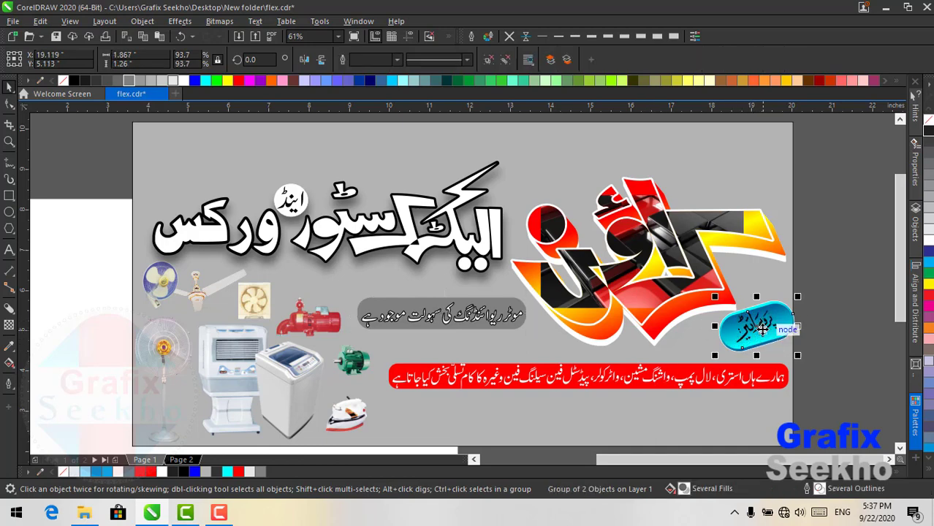
{"action": "left_click_drag", "start_coordinate": [763, 330], "coordinate": [66, 278]}
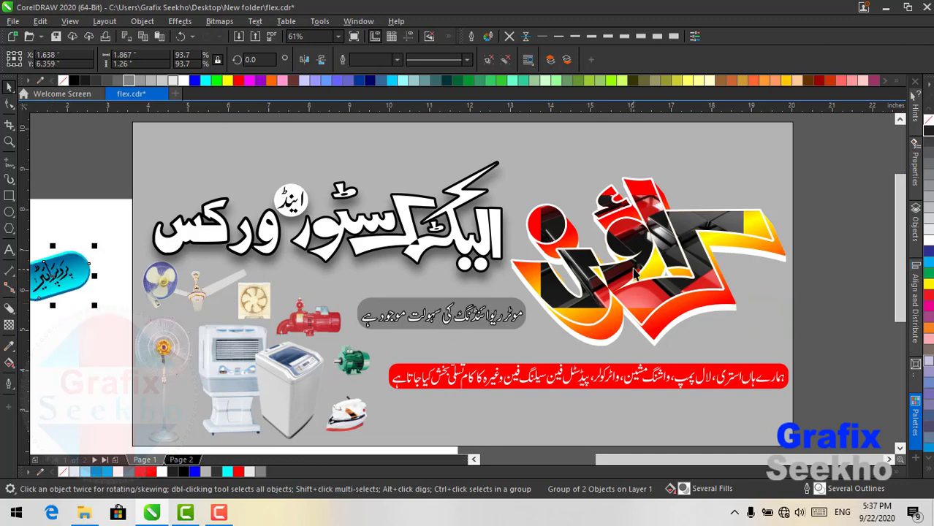
{"action": "scroll", "coordinate": [635, 273], "scroll_direction": "down", "scroll_amount": 3}
{"action": "mouse_move", "coordinate": [787, 195]}
{"action": "left_mouse_down"}
{"action": "mouse_move", "coordinate": [507, 375]}
{"action": "mouse_move", "coordinate": [370, 403]}
{"action": "left_mouse_up"}
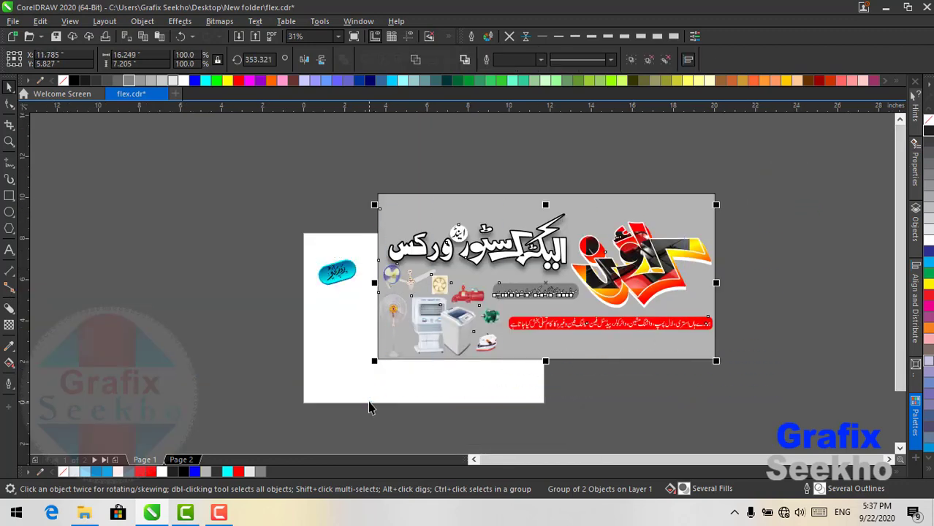
{"action": "left_click", "coordinate": [795, 261]}
{"action": "left_click_drag", "start_coordinate": [754, 208], "coordinate": [349, 425]}
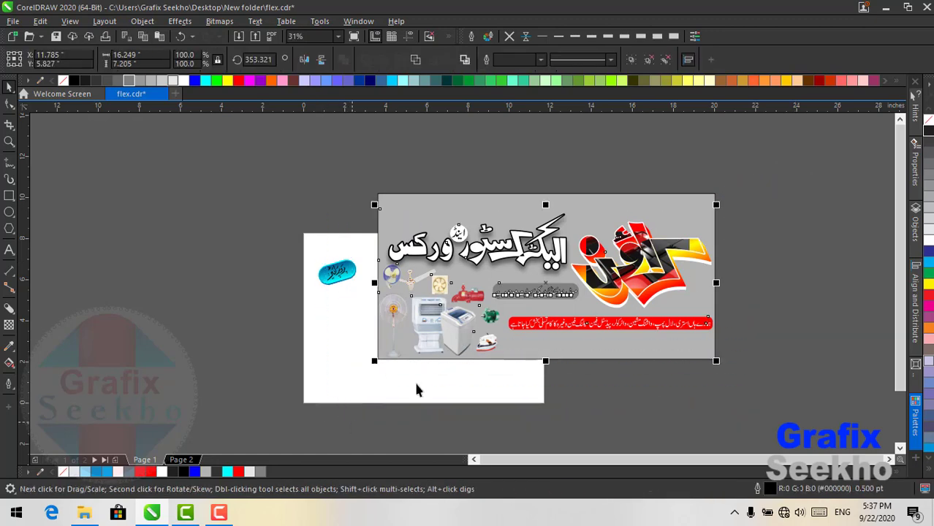
{"action": "left_click", "coordinate": [632, 60]}
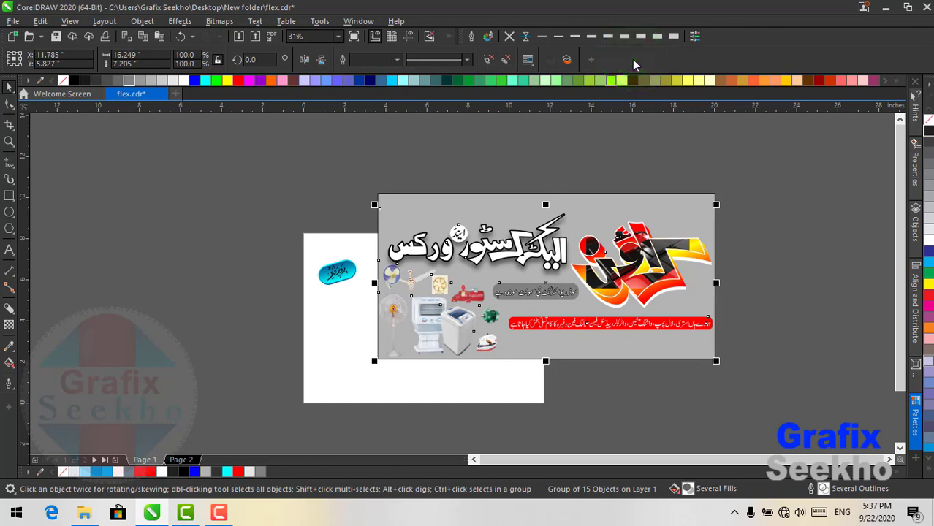
- Nudge the banner group up slightly and place the proprietor badge at its lower right
{"action": "key", "text": "Up"}
{"action": "key", "text": "Up"}
{"action": "key", "text": "Up"}
{"action": "key", "text": "Up"}
{"action": "key", "text": "Up"}
{"action": "key", "text": "Up"}
{"action": "key", "text": "Up"}
{"action": "key", "text": "Up"}
{"action": "key", "text": "Up"}
{"action": "key", "text": "Up"}
{"action": "key", "text": "Up"}
{"action": "key", "text": "Up"}
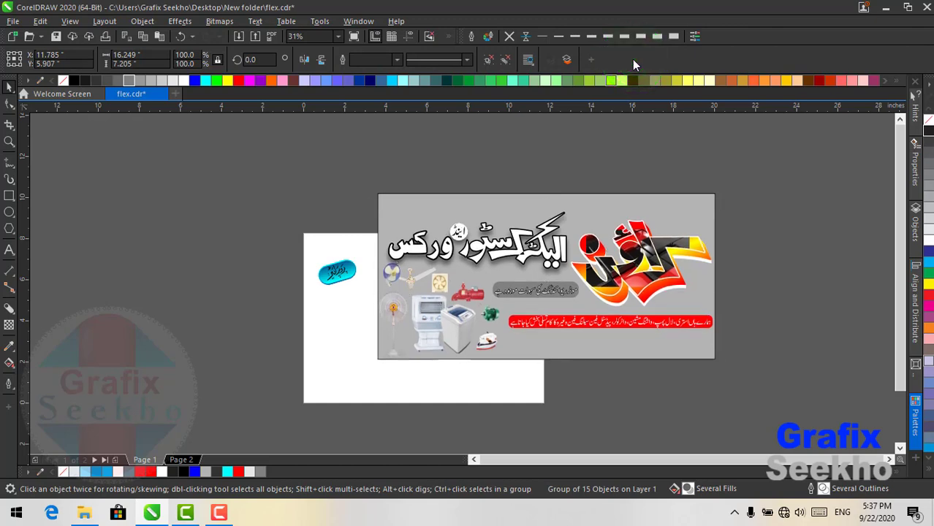
{"action": "key", "text": "Up"}
{"action": "key", "text": "Up"}
{"action": "key", "text": "Up"}
{"action": "key", "text": "Up"}
{"action": "key", "text": "Up"}
{"action": "key", "text": "Up"}
{"action": "key", "text": "Up"}
{"action": "key", "text": "Up"}
{"action": "key", "text": "Up"}
{"action": "key", "text": "Up"}
{"action": "key", "text": "Up"}
{"action": "key", "text": "Up"}
{"action": "key", "text": "Up"}
{"action": "key", "text": "Up"}
{"action": "key", "text": "Up"}
{"action": "key", "text": "Up"}
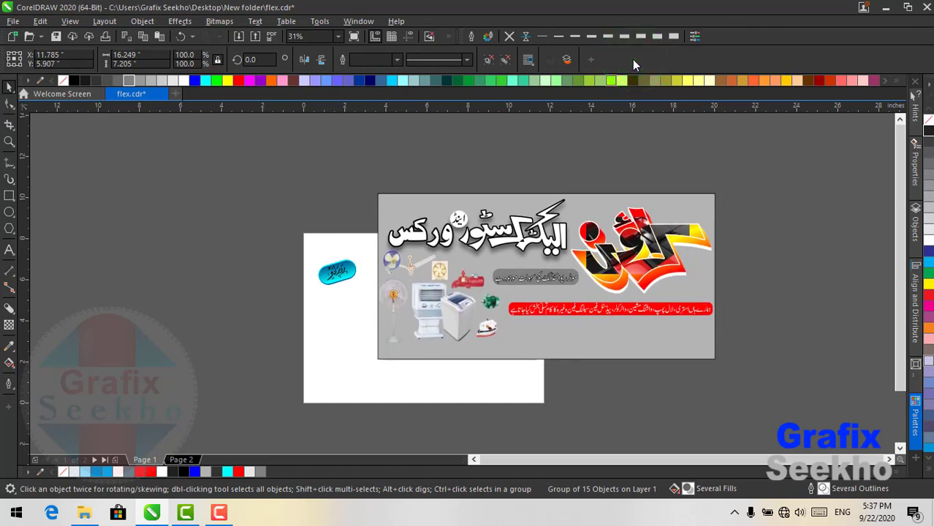
{"action": "key", "text": "Down"}
{"action": "key", "text": "Down"}
{"action": "key", "text": "Down"}
{"action": "key", "text": "Down"}
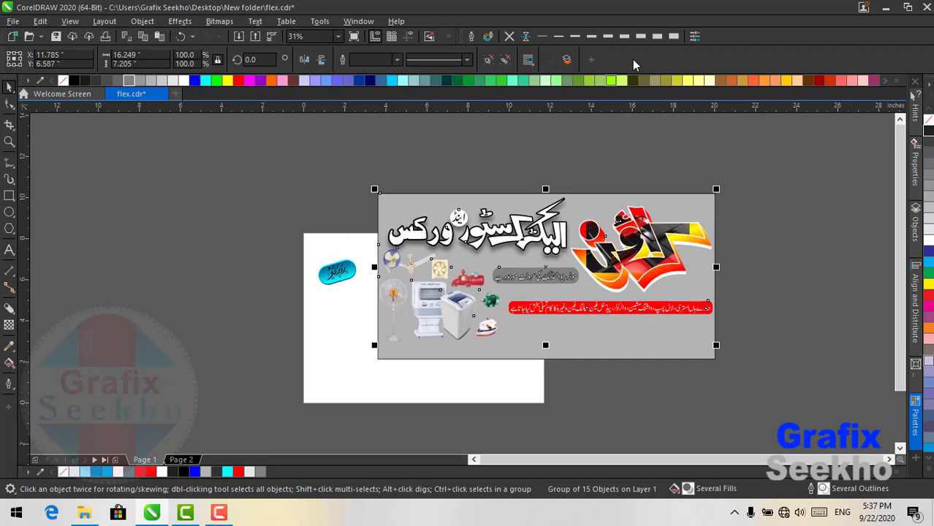
{"action": "key", "text": "Up"}
{"action": "key", "text": "Up"}
{"action": "left_click", "coordinate": [277, 236]}
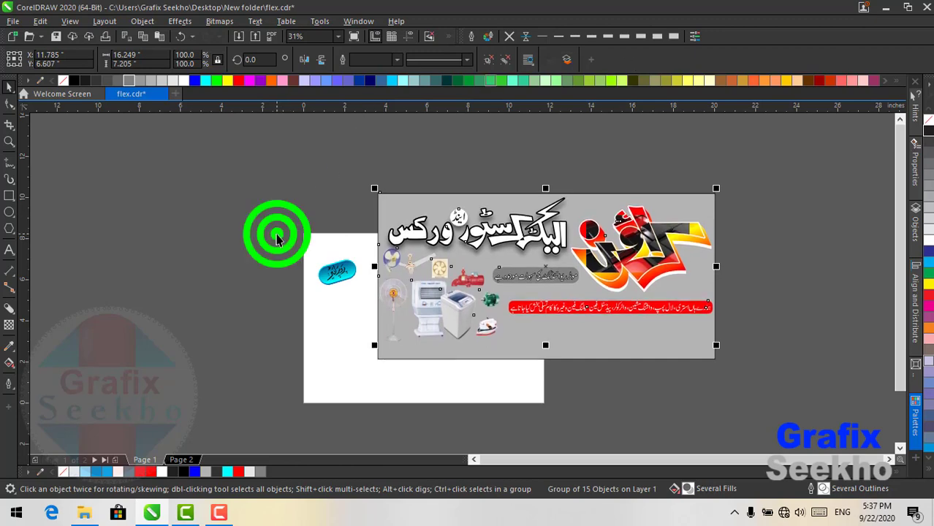
{"action": "left_click_drag", "start_coordinate": [335, 270], "coordinate": [693, 336]}
- Shrink the proprietor badge to about 59% and move it up and right
{"action": "scroll", "coordinate": [692, 337], "scroll_direction": "up", "scroll_amount": 4}
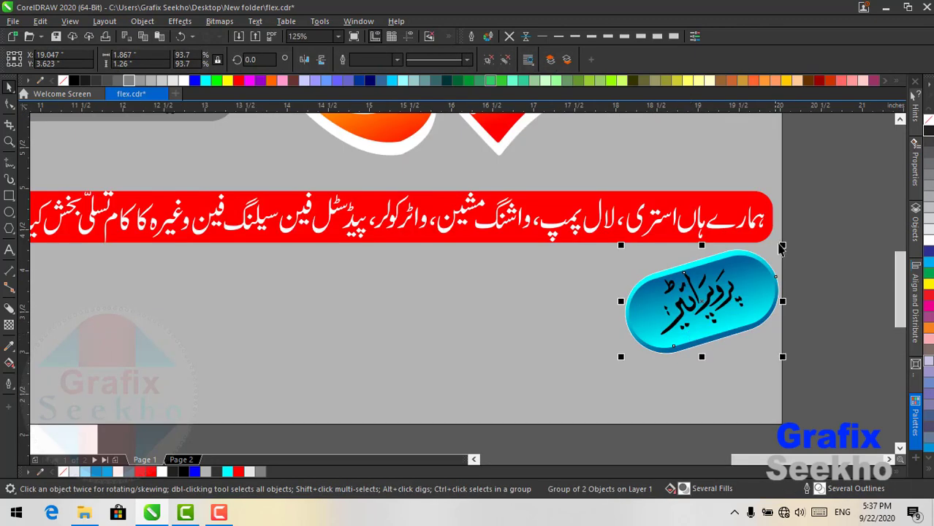
{"action": "left_click_drag", "start_coordinate": [780, 250], "coordinate": [716, 291]}
{"action": "left_click_drag", "start_coordinate": [676, 322], "coordinate": [723, 293]}
- Type the two proprietors' names in Urdu below the red tagline
{"action": "left_click", "coordinate": [9, 250]}
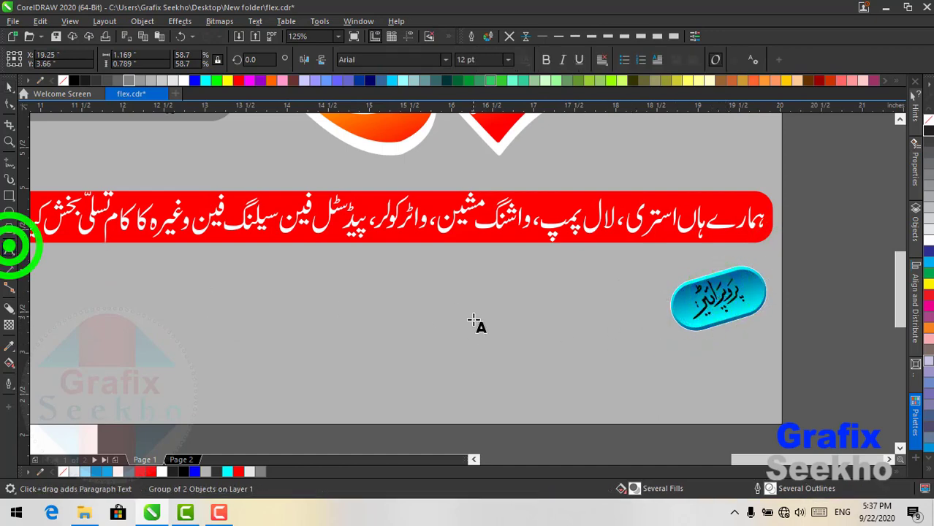
{"action": "left_click", "coordinate": [457, 340]}
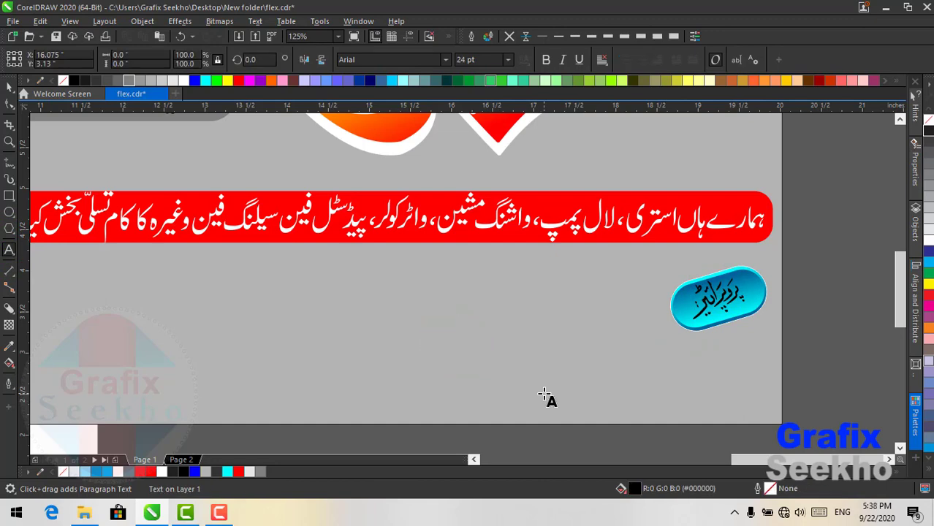
{"action": "type", "text": "m"}
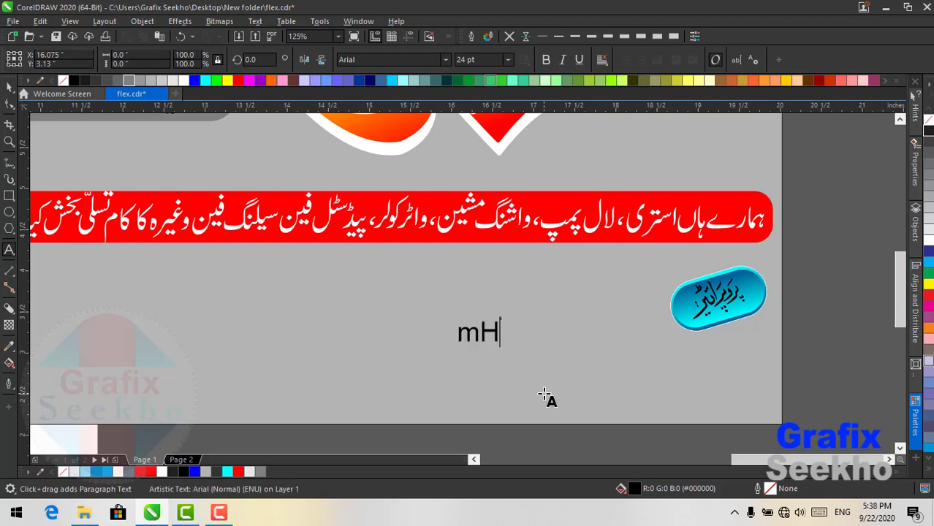
{"action": "type", "text": "H"}
{"action": "key", "text": "BackSpace"}
{"action": "key", "text": "BackSpace"}
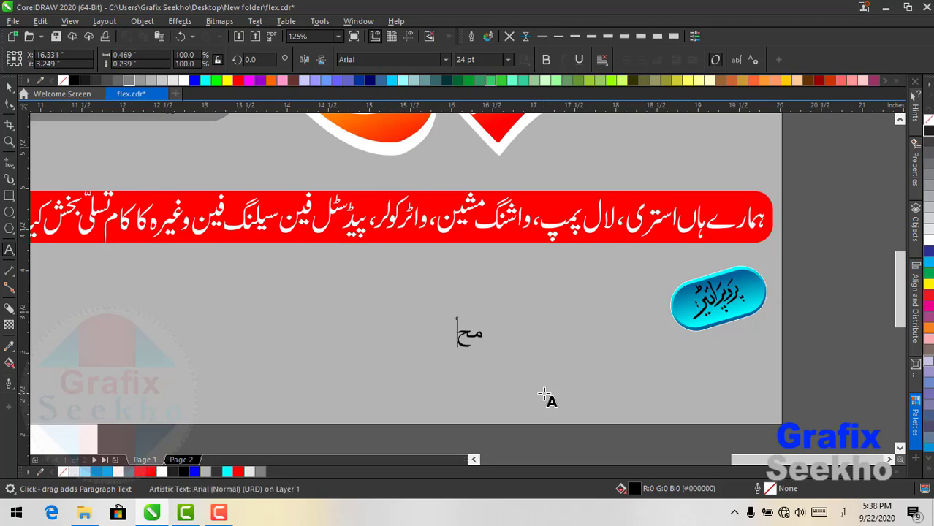
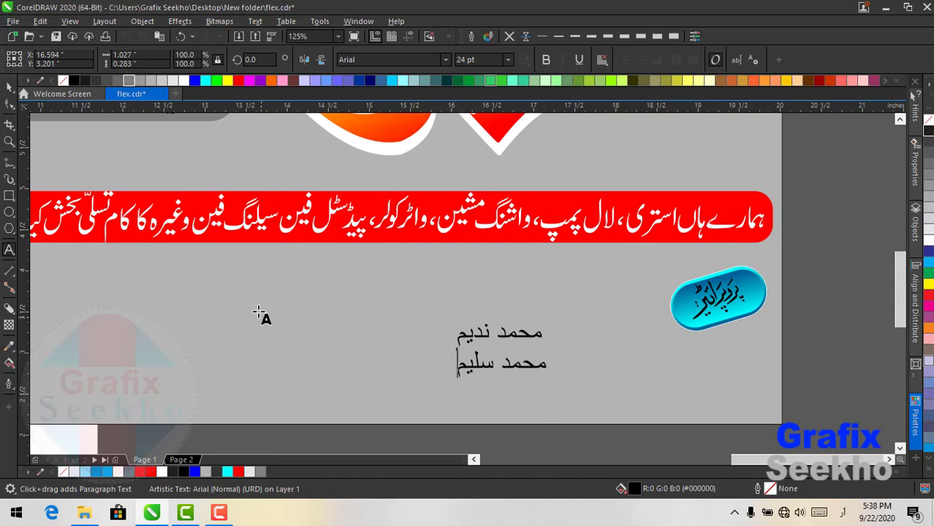
- Set the names in Alvi Nastaleeq, enlarge them to about 30.575 pt, and move them beside the badge
{"action": "left_click", "coordinate": [9, 86]}
{"action": "left_click", "coordinate": [378, 60]}
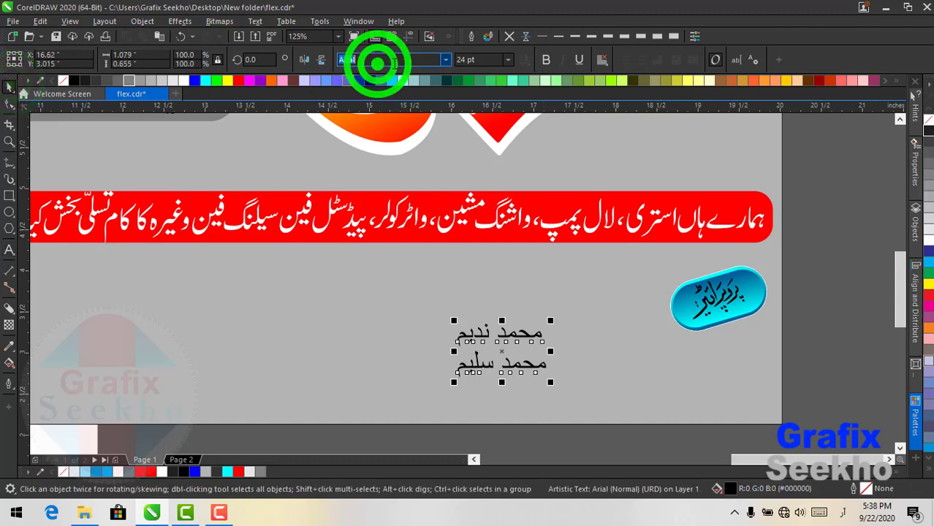
{"action": "left_click", "coordinate": [445, 60]}
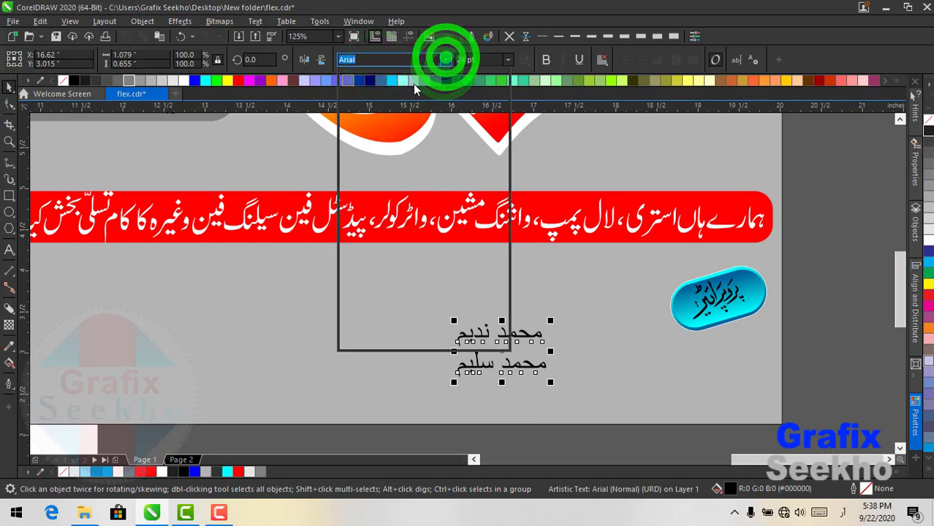
{"action": "left_click", "coordinate": [381, 95]}
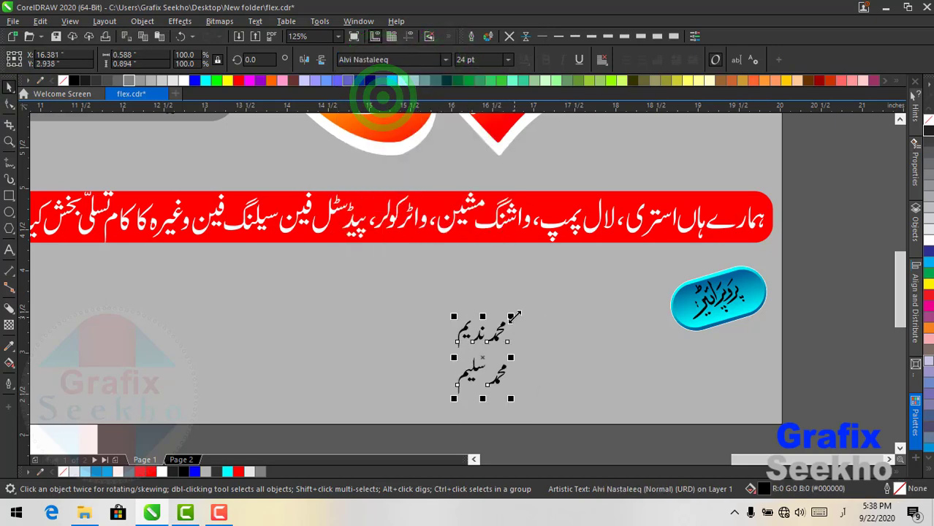
{"action": "mouse_move", "coordinate": [514, 317]}
{"action": "left_mouse_down"}
{"action": "mouse_move", "coordinate": [529, 296]}
{"action": "mouse_move", "coordinate": [588, 334]}
{"action": "mouse_move", "coordinate": [640, 334]}
{"action": "left_mouse_up"}
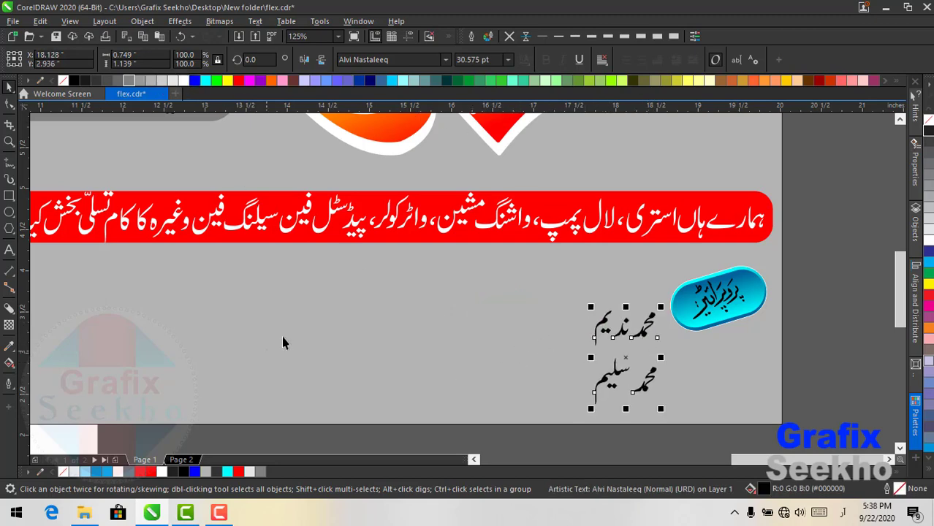
{"action": "left_click", "coordinate": [10, 249]}
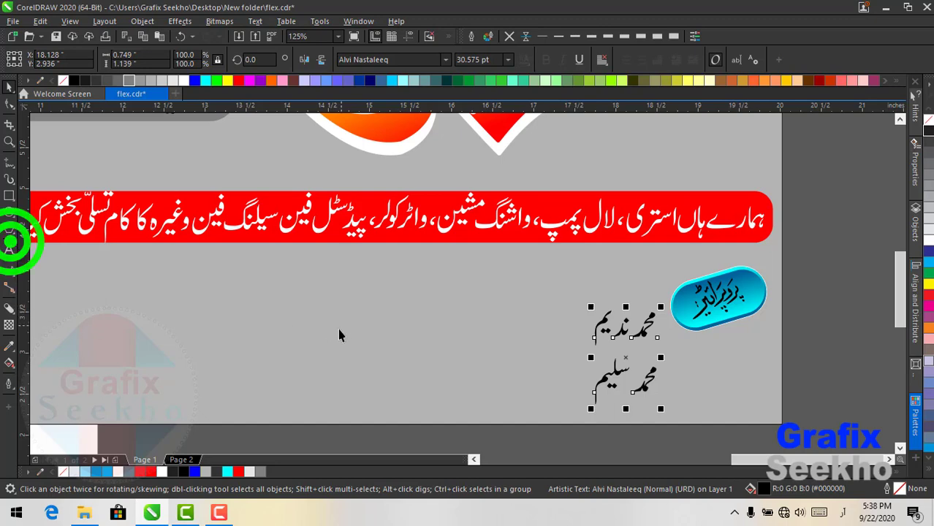
- Add a second phone-number line in Latin digits starting with 03, left of the names
{"action": "left_click", "coordinate": [335, 335]}
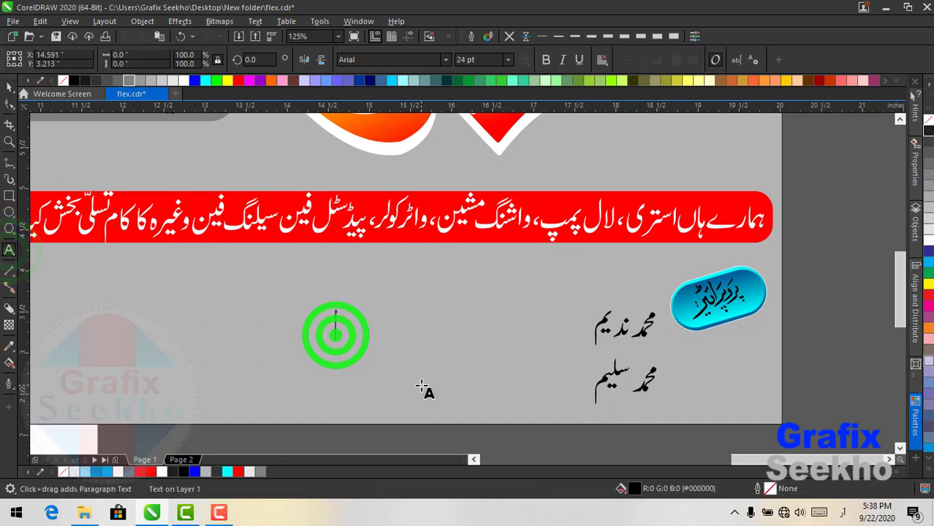
{"action": "type", "text": "۰۳۰۰"}
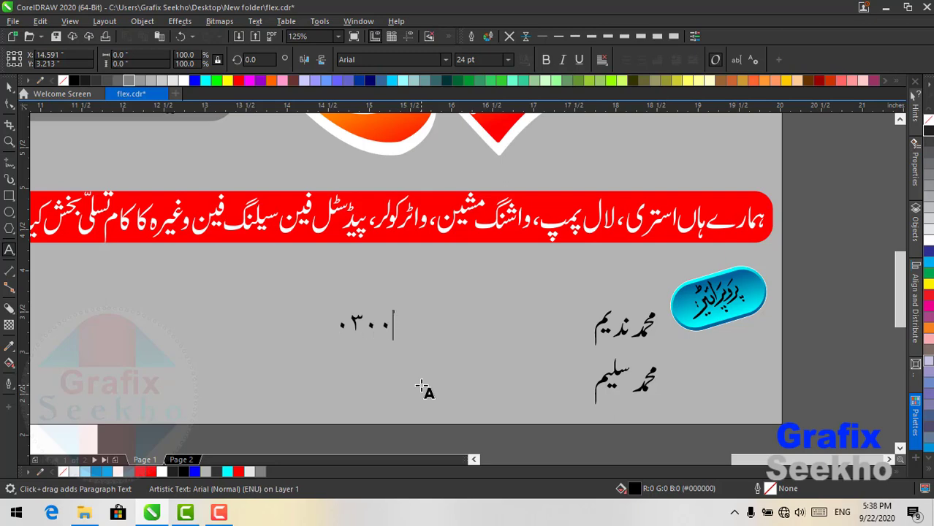
{"action": "key", "text": "ctrl+a"}
{"action": "type", "text": "03"}
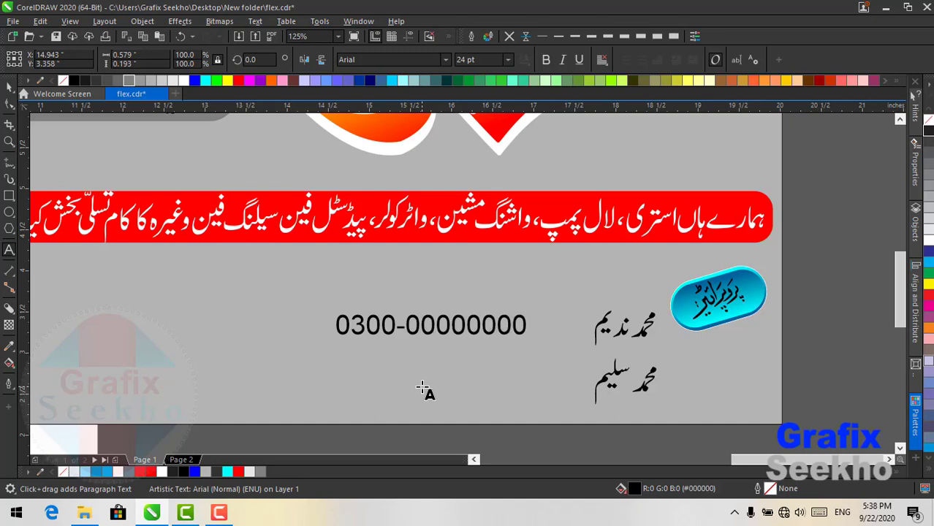
- Left-align both phone numbers, place them beside the Urdu names, and enlarge them to about 28 pt
{"action": "left_click_drag", "start_coordinate": [313, 439], "coordinate": [556, 257]}
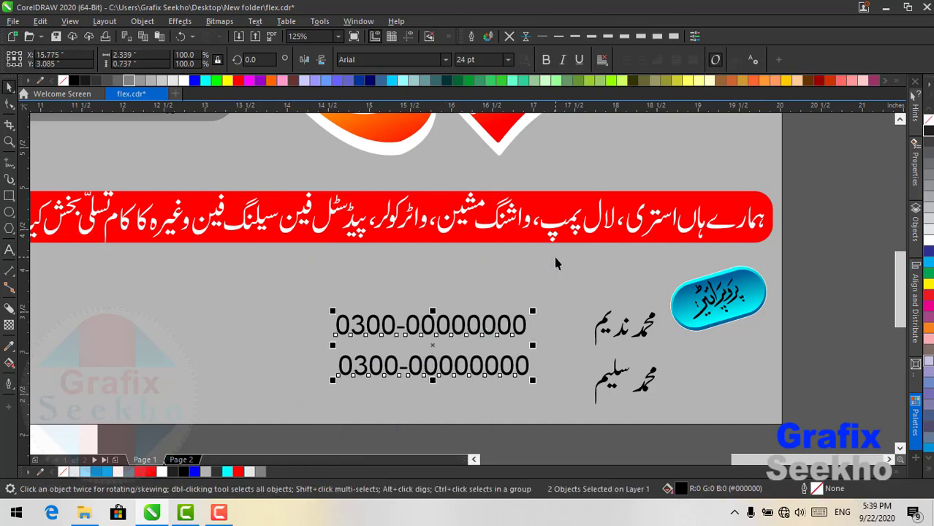
{"action": "key", "text": "l"}
{"action": "left_click_drag", "start_coordinate": [482, 330], "coordinate": [527, 334]}
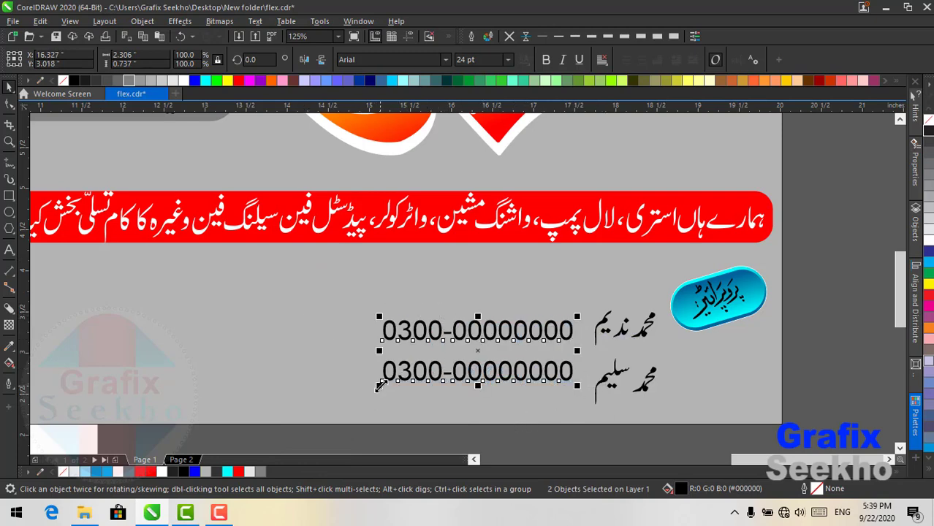
{"action": "left_click_drag", "start_coordinate": [379, 386], "coordinate": [348, 394]}
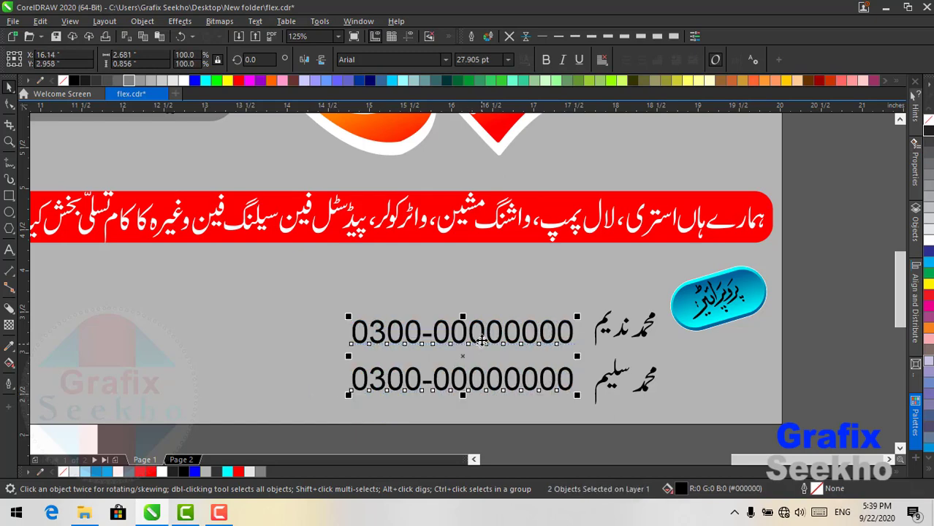
{"action": "left_click_drag", "start_coordinate": [481, 340], "coordinate": [458, 335]}
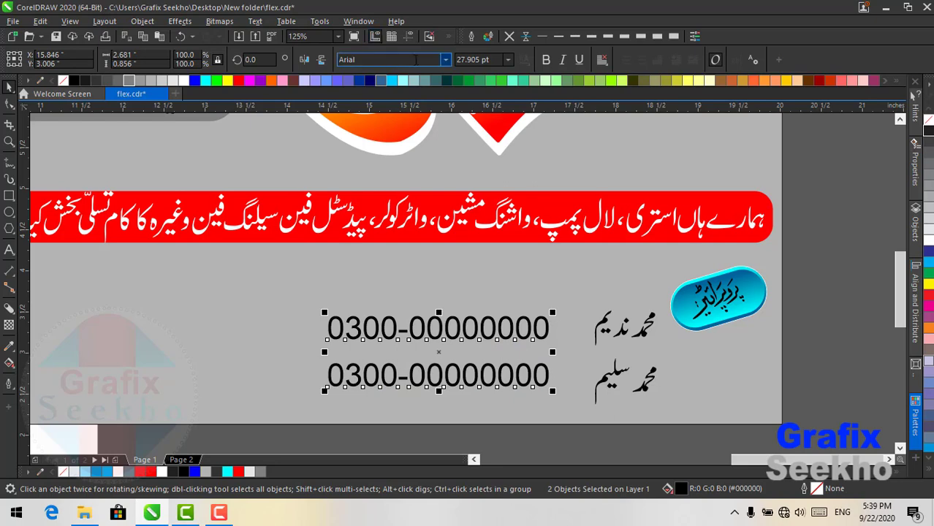
{"action": "left_click", "coordinate": [337, 36]}
{"action": "left_click", "coordinate": [320, 51]}
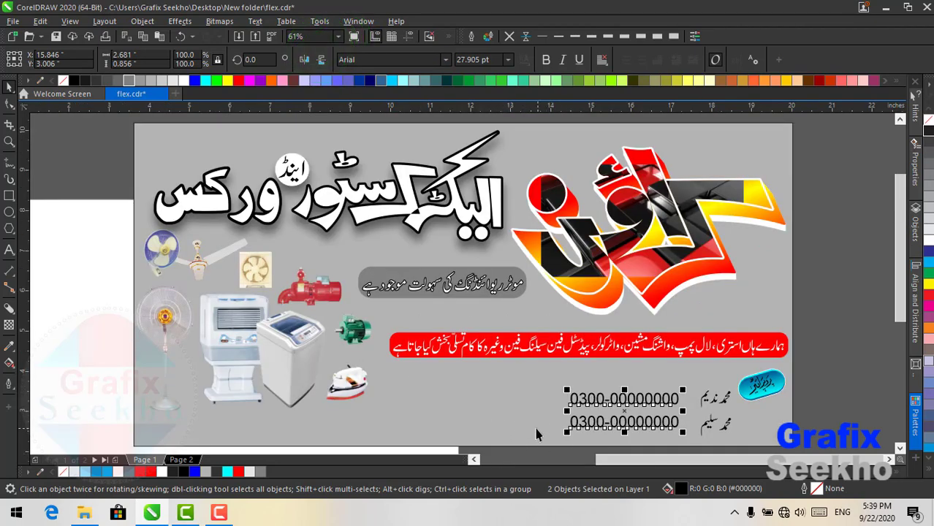
{"action": "left_click_drag", "start_coordinate": [646, 396], "coordinate": [654, 396]}
{"action": "left_click", "coordinate": [834, 396]}
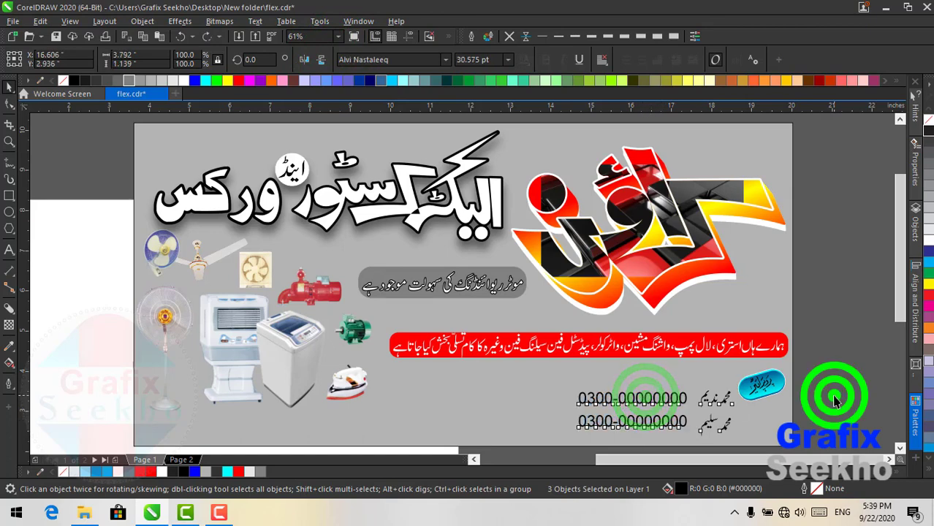
{"action": "left_click", "coordinate": [595, 401]}
{"action": "left_click", "coordinate": [619, 423], "text": "shift"}
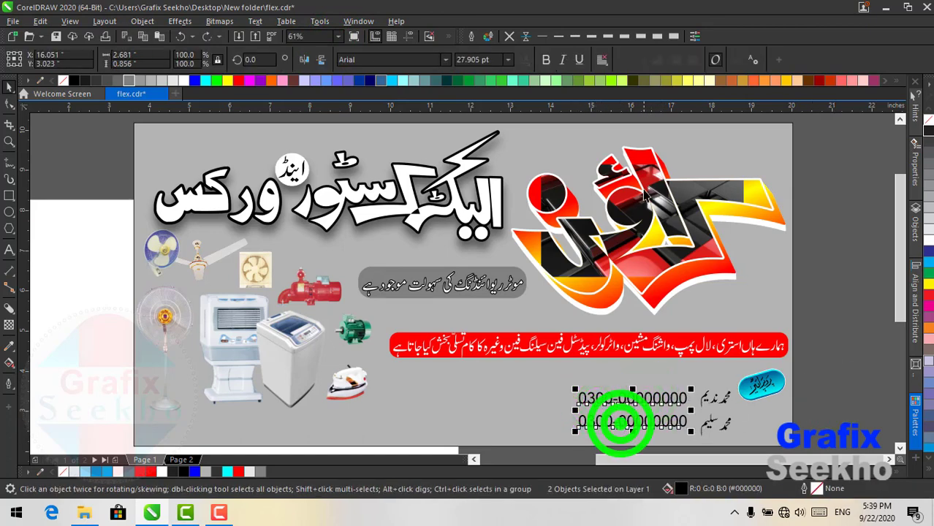
{"action": "key", "text": "ctrl+q"}
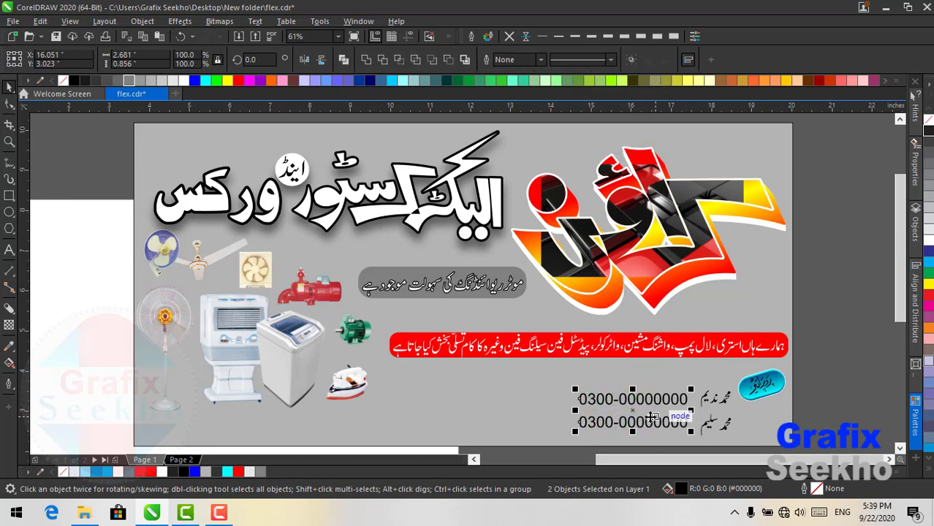
- Ungroup all banner objects and move the small Urdu line down off its grey bar
{"action": "left_click", "coordinate": [468, 410]}
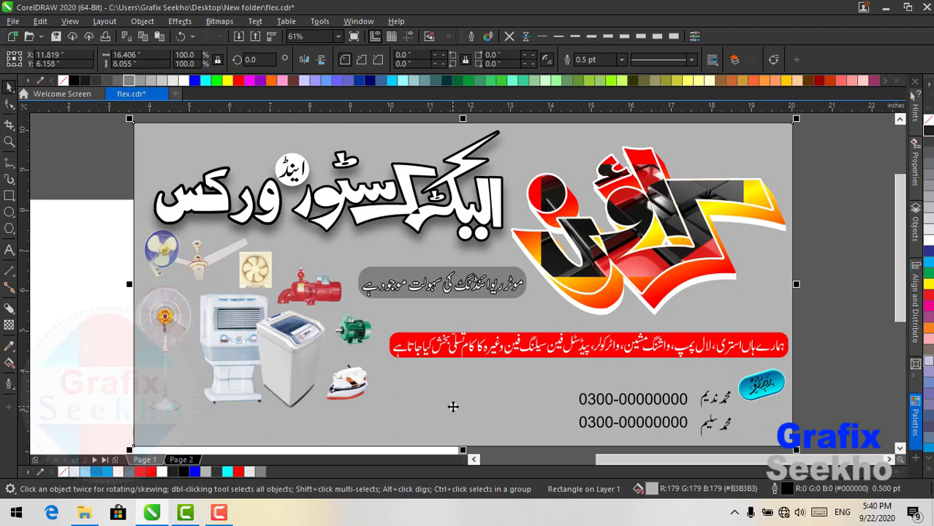
{"action": "key", "text": "ctrl+a"}
{"action": "left_click", "coordinate": [492, 60]}
{"action": "left_click", "coordinate": [101, 209]}
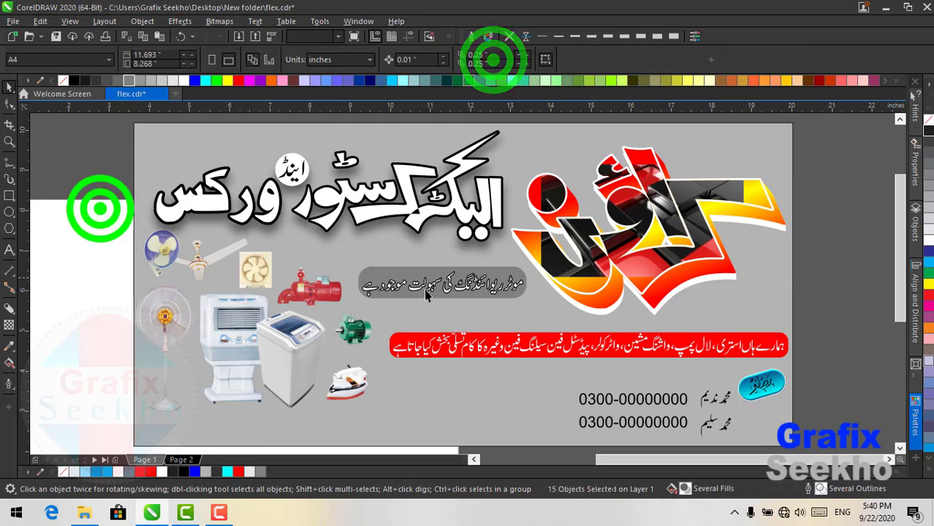
{"action": "left_click", "coordinate": [439, 289]}
{"action": "left_click_drag", "start_coordinate": [440, 299], "coordinate": [461, 404]}
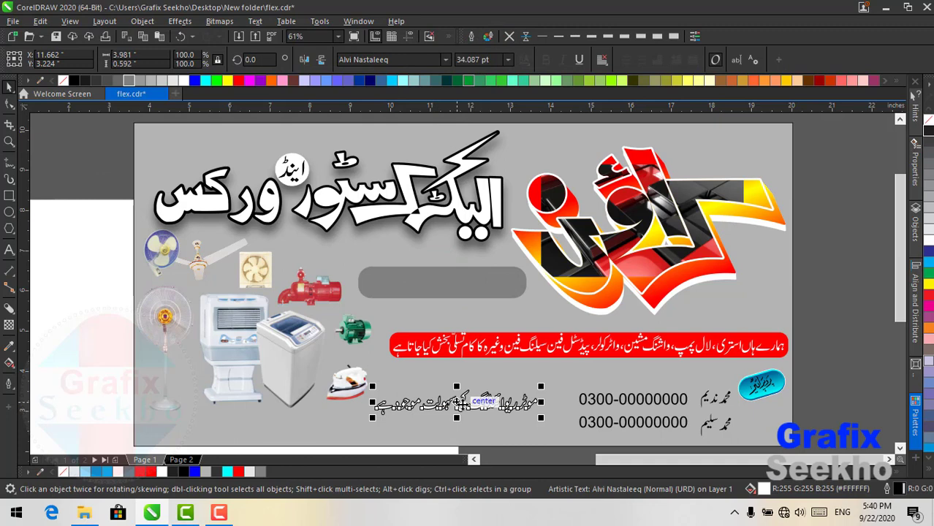
- Centre the grey rounded bar horizontally and vertically on the moved Urdu line
{"action": "left_click", "coordinate": [451, 285]}
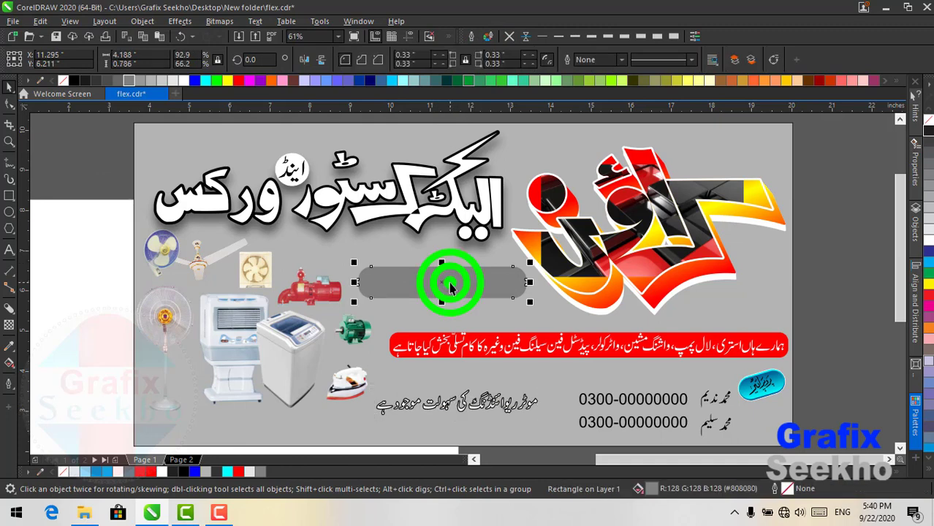
{"action": "left_click", "coordinate": [456, 408], "text": "shift"}
{"action": "key", "text": "c"}
{"action": "key", "text": "e"}
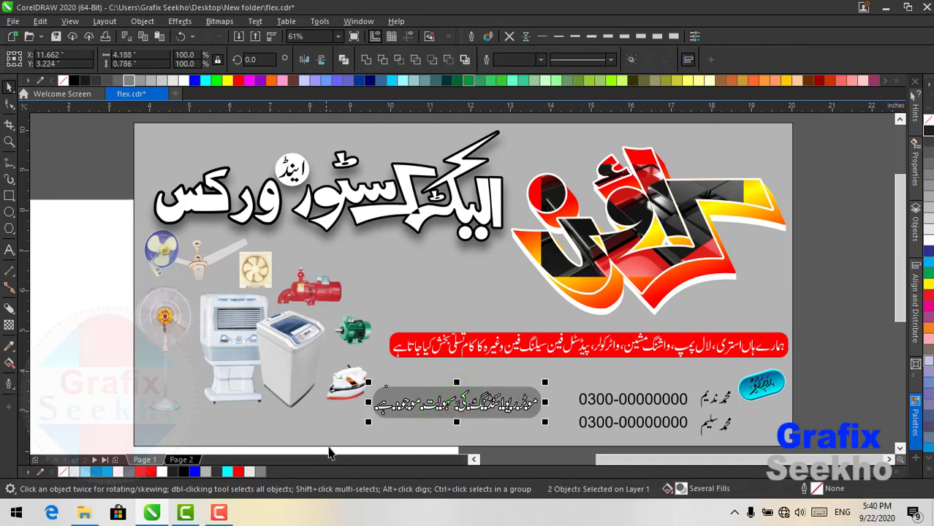
{"action": "left_click", "coordinate": [837, 281]}
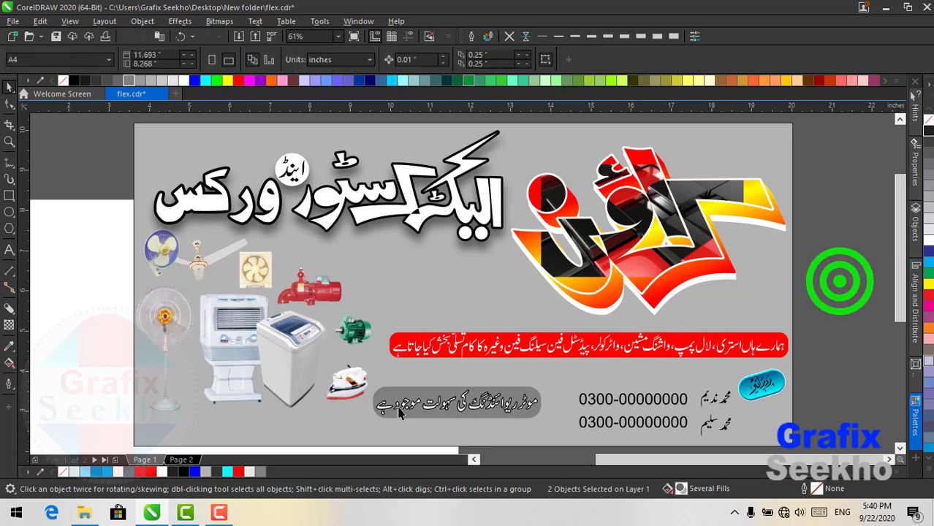
- Group all the banner design elements, leaving out the grey background rectangle
{"action": "scroll", "coordinate": [494, 377], "scroll_direction": "down", "scroll_amount": 3}
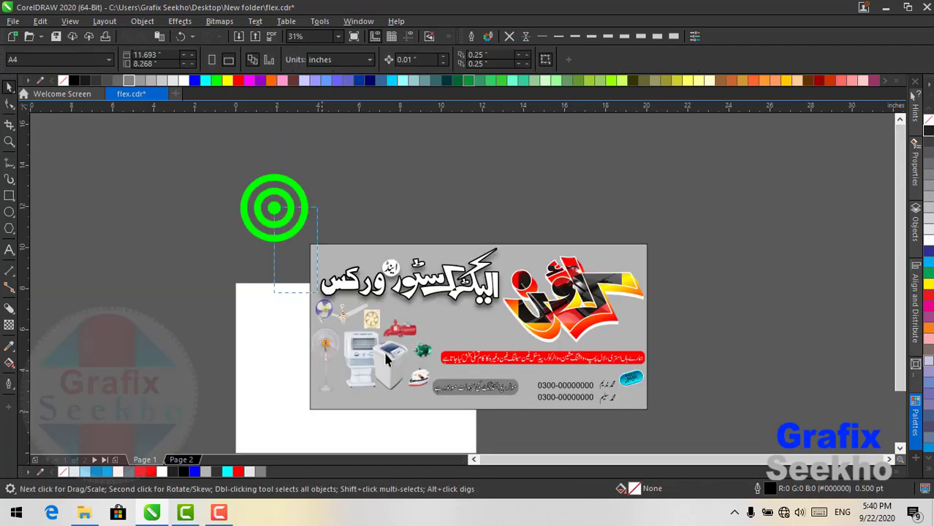
{"action": "left_click_drag", "start_coordinate": [387, 358], "coordinate": [694, 440]}
{"action": "left_click", "coordinate": [655, 172]}
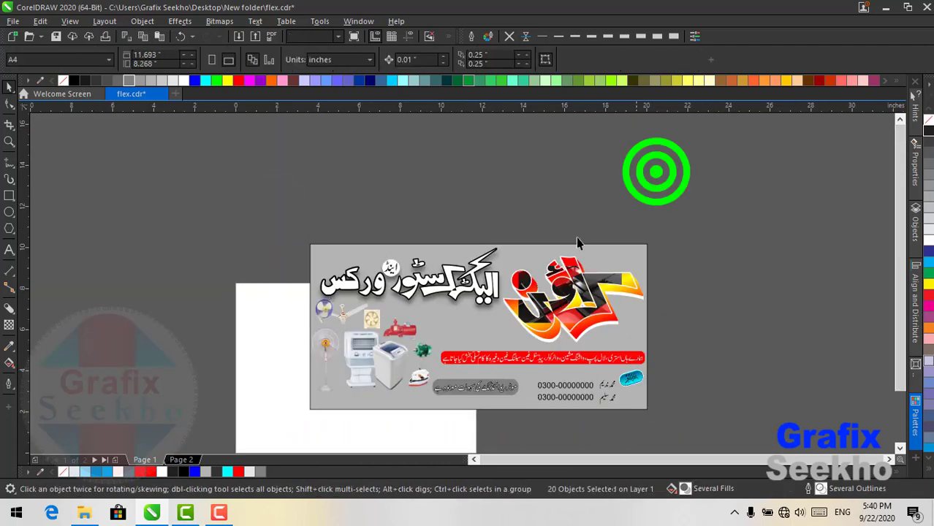
{"action": "left_click_drag", "start_coordinate": [656, 172], "coordinate": [350, 259]}
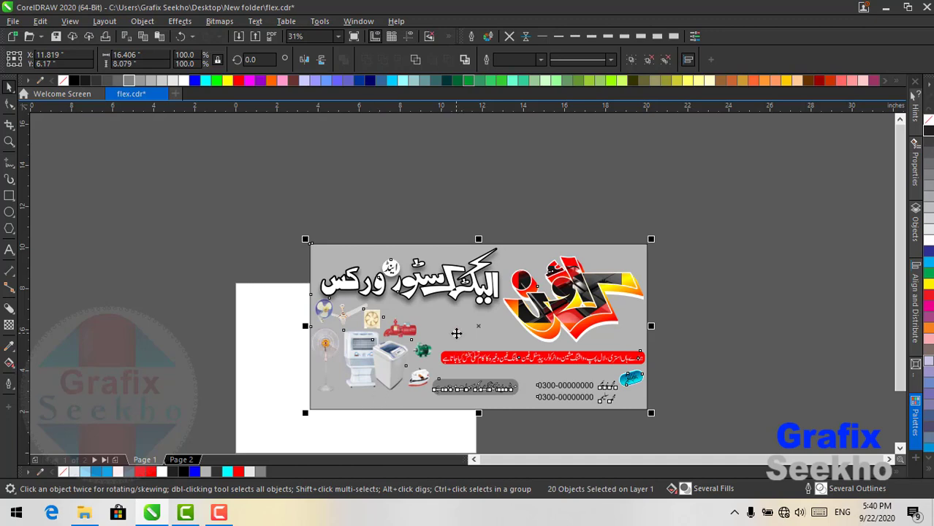
{"action": "left_click", "coordinate": [456, 334], "text": "shift"}
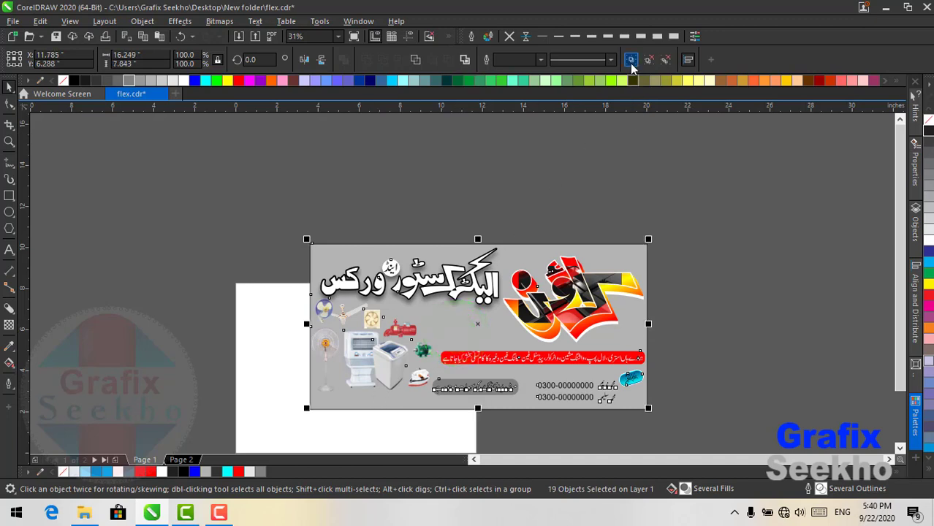
{"action": "left_click", "coordinate": [629, 60]}
- Move the design group and background together up and to the left
{"action": "left_click_drag", "start_coordinate": [453, 327], "coordinate": [104, 218]}
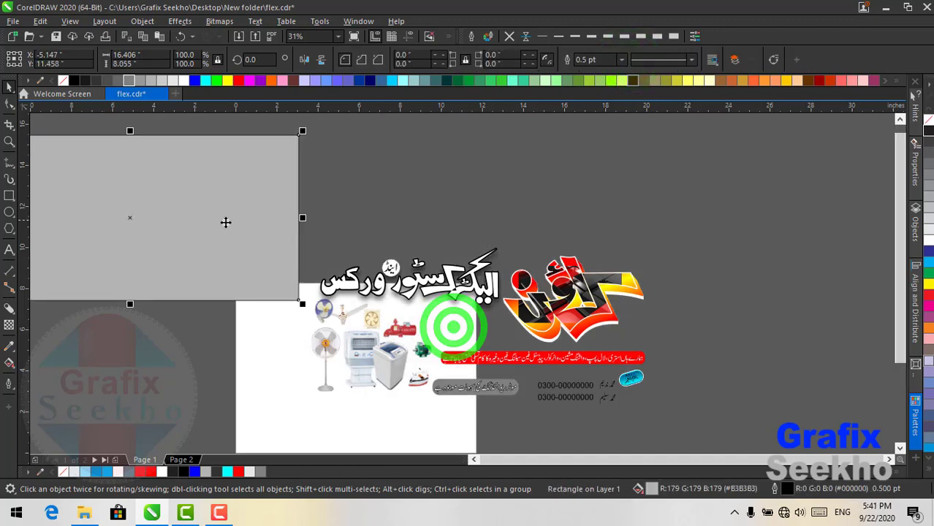
{"action": "key", "text": "ctrl+z"}
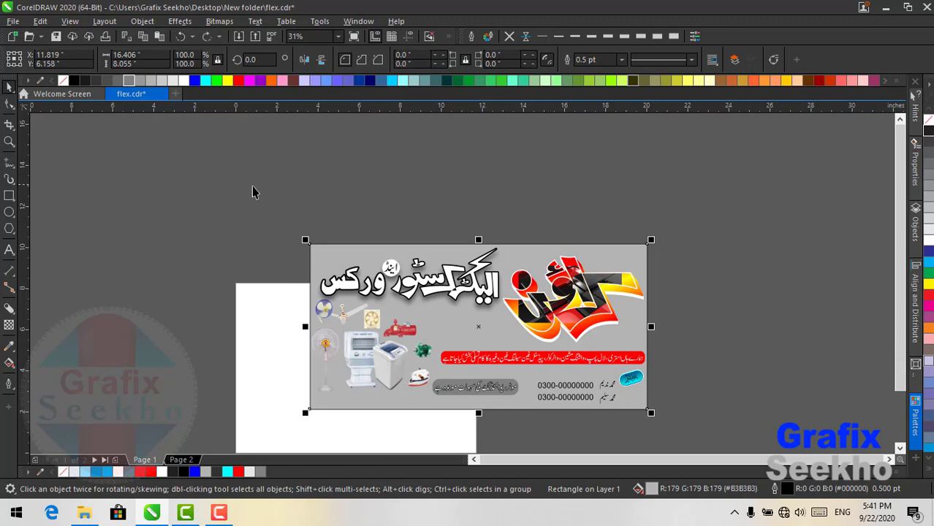
{"action": "left_click_drag", "start_coordinate": [253, 186], "coordinate": [716, 448]}
{"action": "left_click_drag", "start_coordinate": [570, 353], "coordinate": [552, 286]}
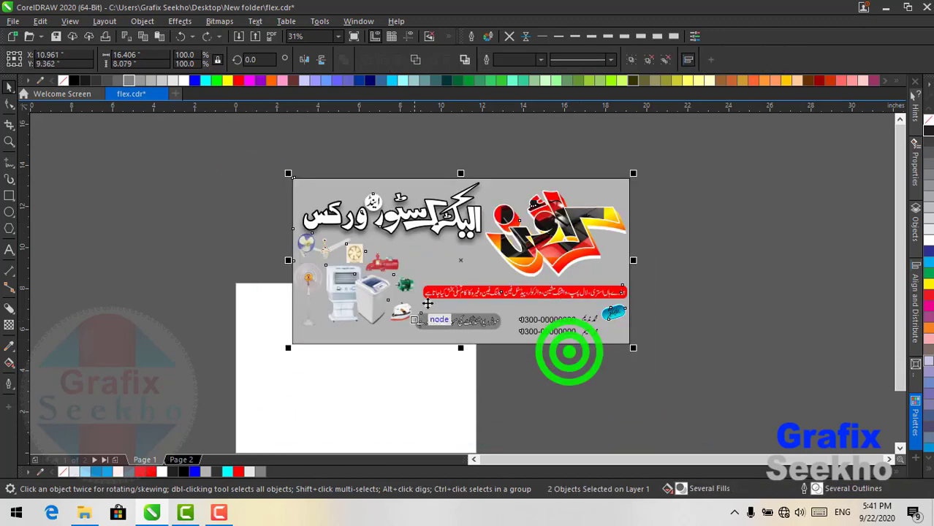
- Copy the blue-yellow background image from Page 2 and paste it onto Page 1
{"action": "left_click", "coordinate": [181, 460]}
{"action": "left_click", "coordinate": [296, 333]}
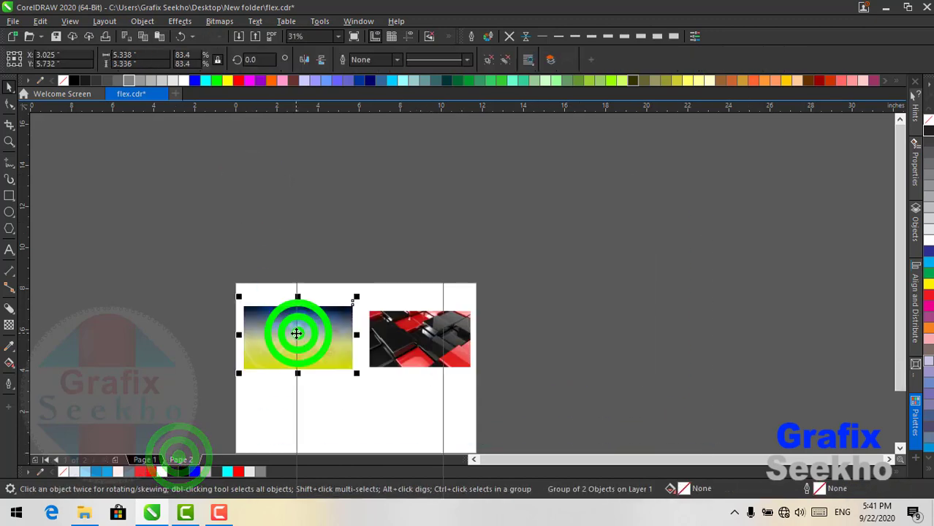
{"action": "right_click", "coordinate": [296, 333]}
{"action": "left_click", "coordinate": [324, 198]}
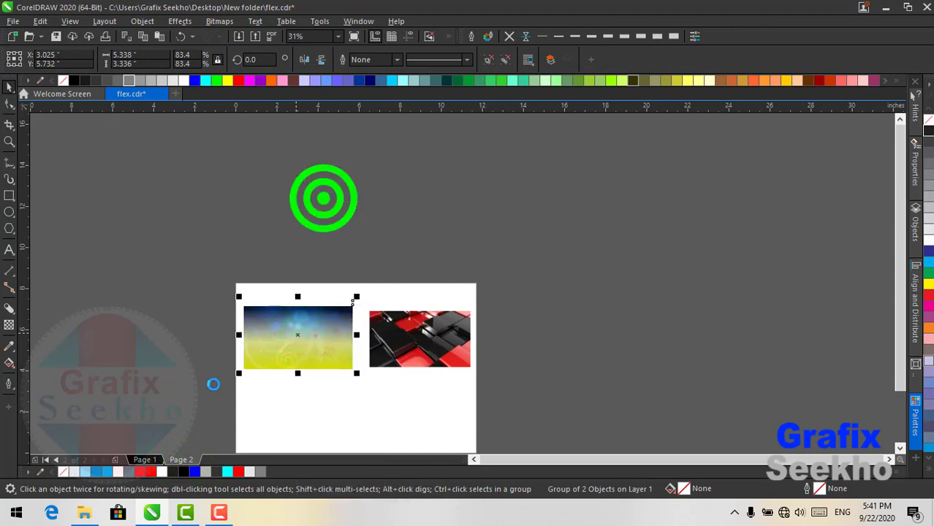
{"action": "left_click", "coordinate": [143, 459]}
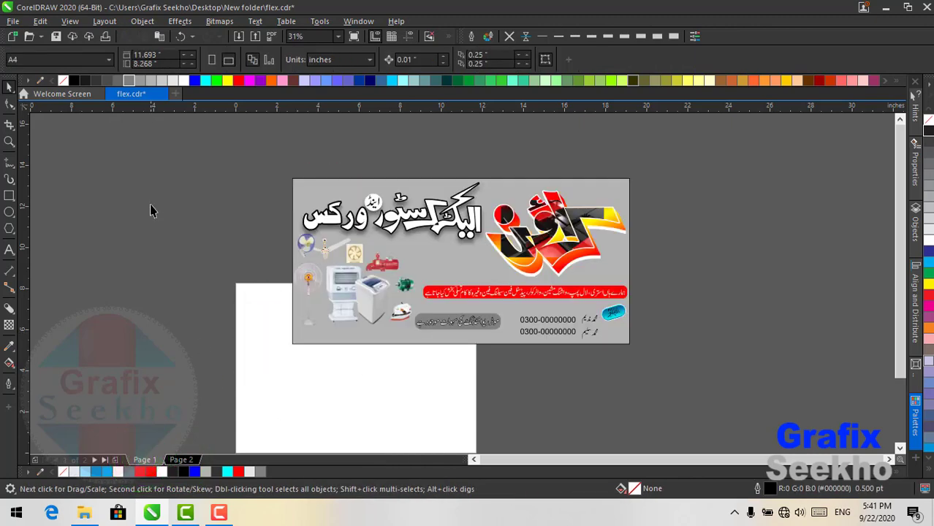
{"action": "right_click", "coordinate": [151, 211]}
{"action": "left_click", "coordinate": [188, 296]}
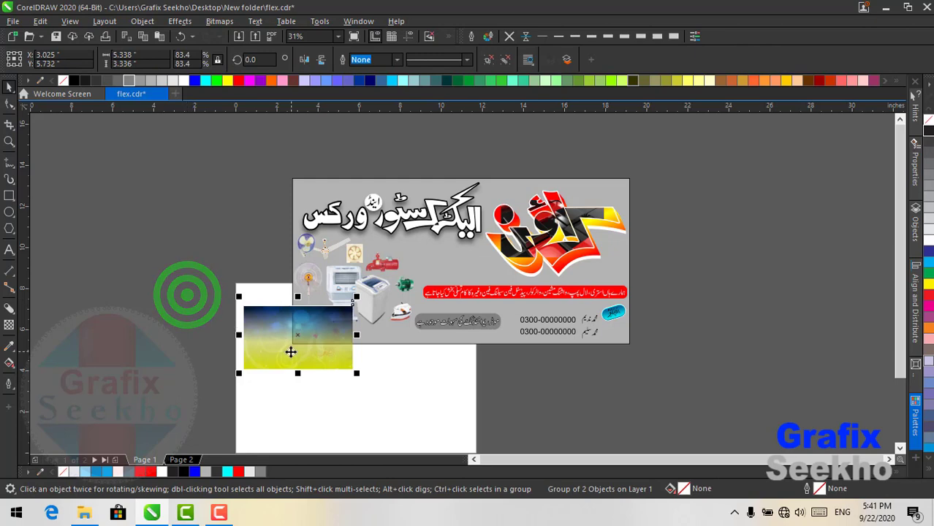
- Resize the pasted image to roughly the banner's width and height, placing it left of the banner
{"action": "left_click_drag", "start_coordinate": [256, 353], "coordinate": [333, 383]}
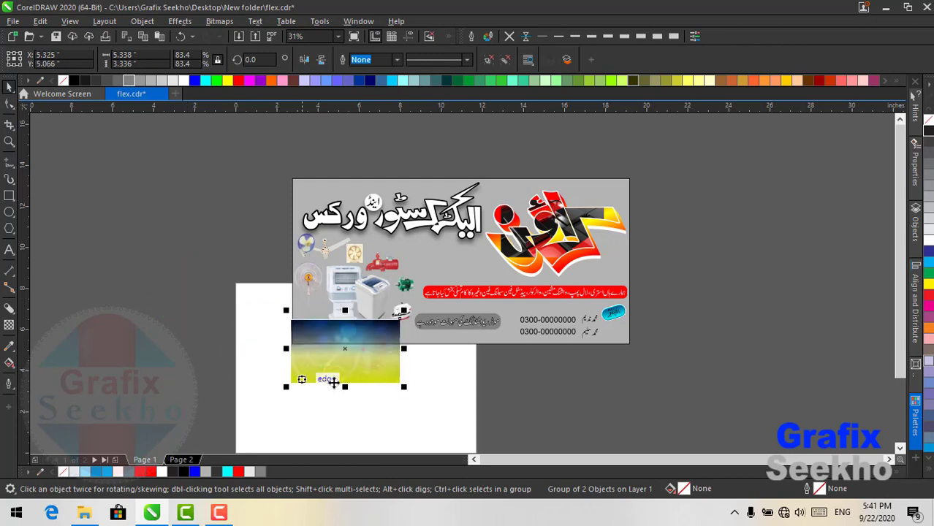
{"action": "left_click_drag", "start_coordinate": [401, 312], "coordinate": [669, 159]}
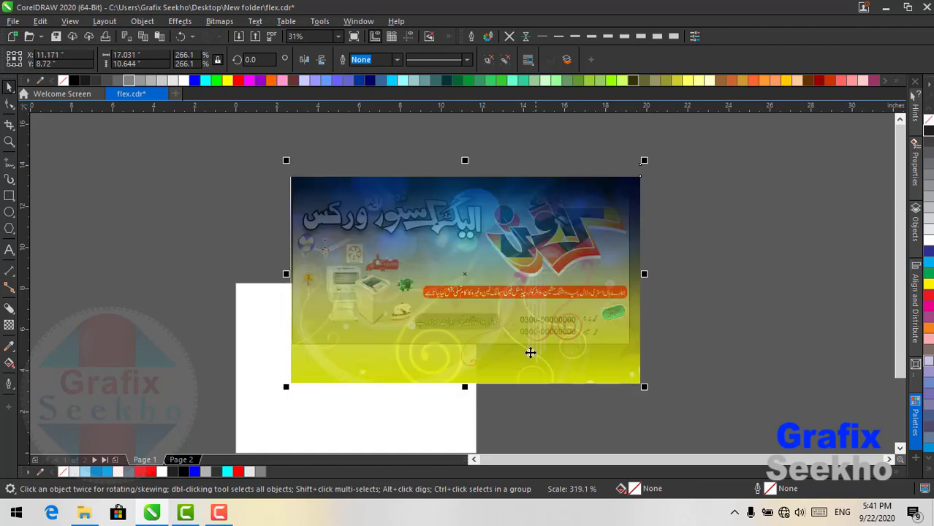
{"action": "left_click_drag", "start_coordinate": [465, 387], "coordinate": [470, 356]}
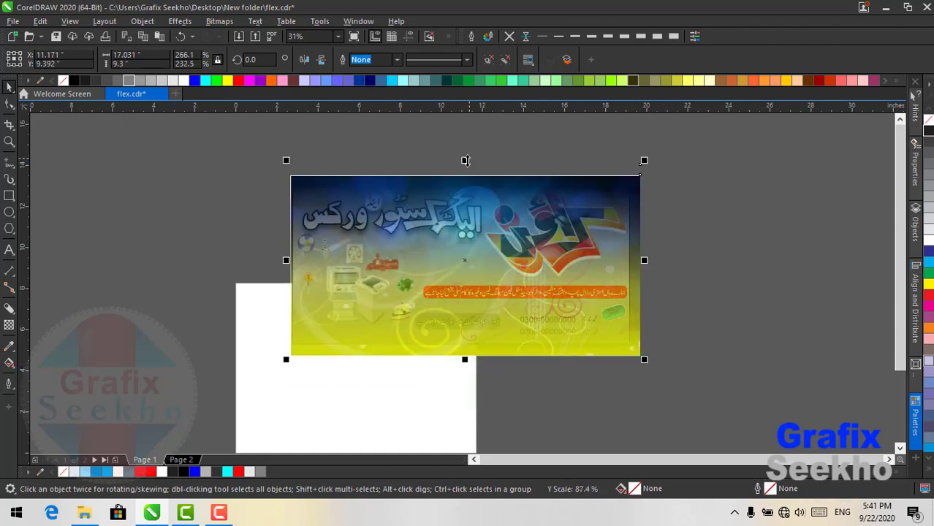
{"action": "left_click_drag", "start_coordinate": [503, 324], "coordinate": [189, 336]}
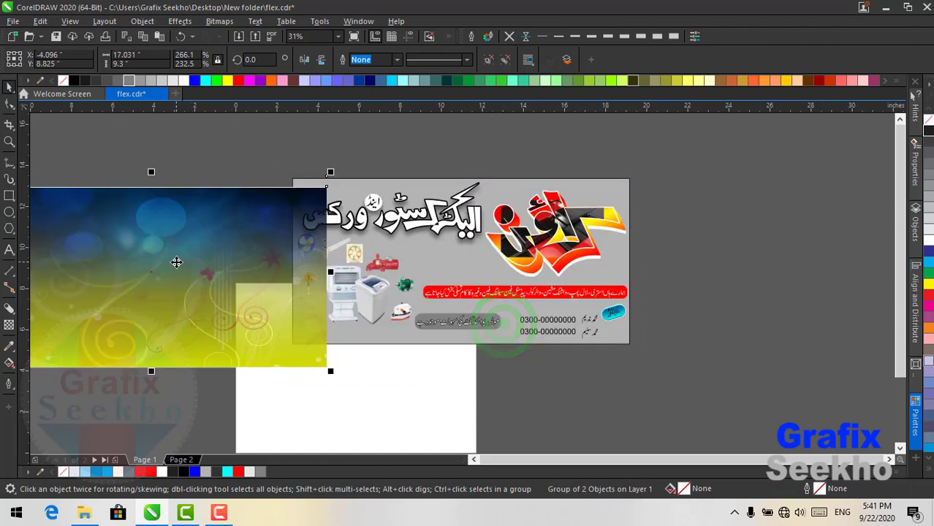
- PowerClip the image inside the banner rectangle and stretch it to fit
{"action": "right_click", "coordinate": [177, 261]}
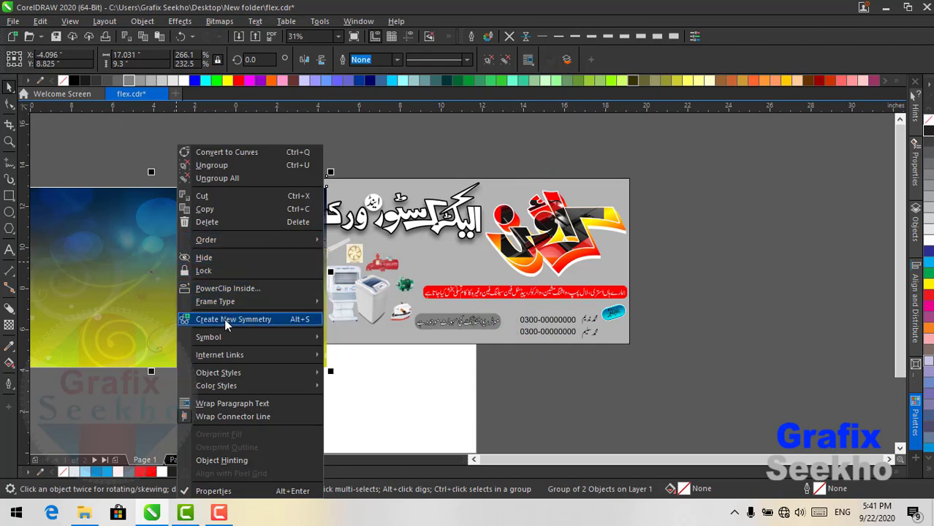
{"action": "left_click", "coordinate": [228, 291]}
{"action": "left_click", "coordinate": [350, 344]}
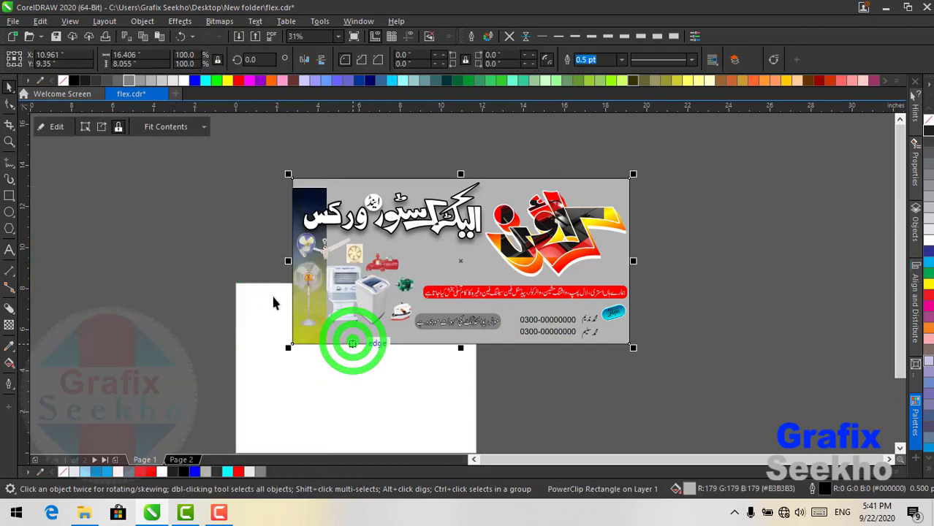
{"action": "left_click", "coordinate": [179, 125]}
{"action": "left_click", "coordinate": [183, 179]}
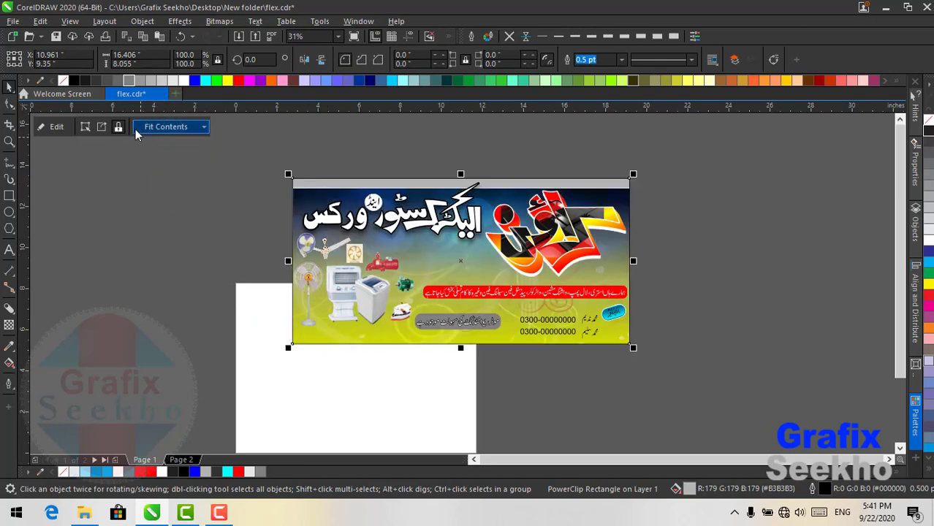
- Edit the clipped image, stretching it taller to cover the banner's top, then finish editing
{"action": "left_click", "coordinate": [56, 128]}
{"action": "left_click", "coordinate": [441, 234]}
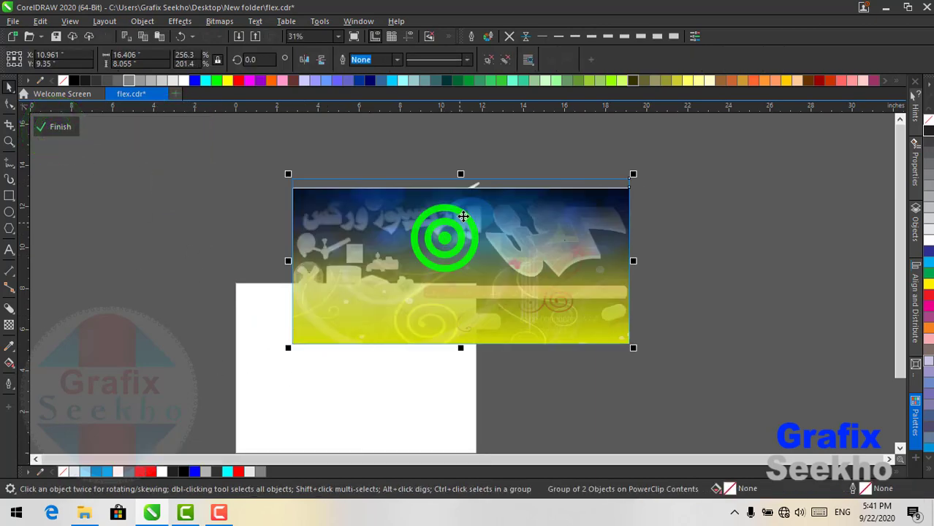
{"action": "left_click_drag", "start_coordinate": [460, 174], "coordinate": [460, 160]}
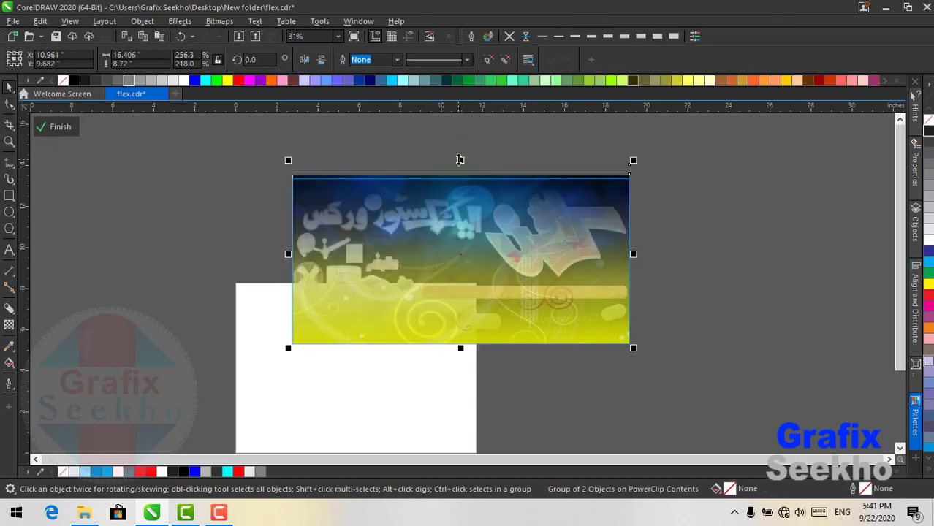
{"action": "left_click", "coordinate": [58, 132]}
{"action": "left_click", "coordinate": [120, 167]}
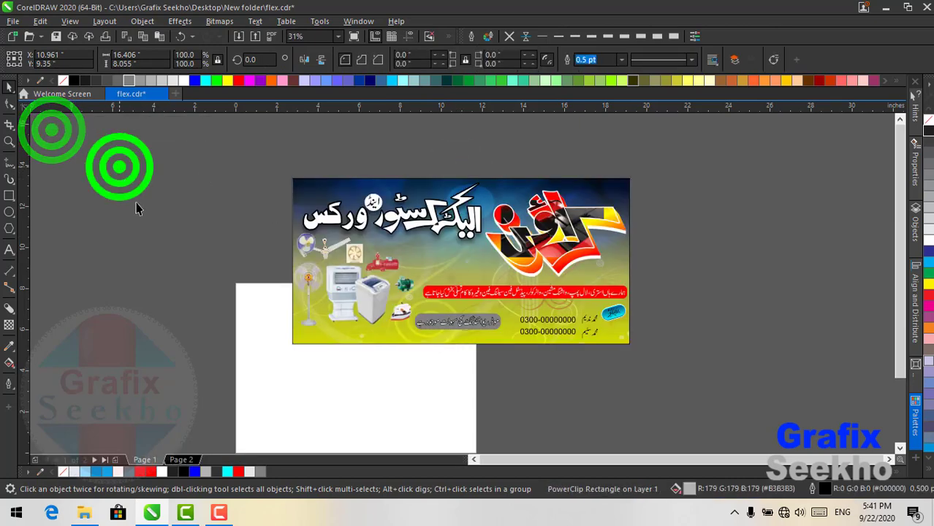
- Ungroup the banner group surrounding the names
{"action": "left_click", "coordinate": [231, 151]}
{"action": "left_click_drag", "start_coordinate": [389, 272], "coordinate": [669, 415]}
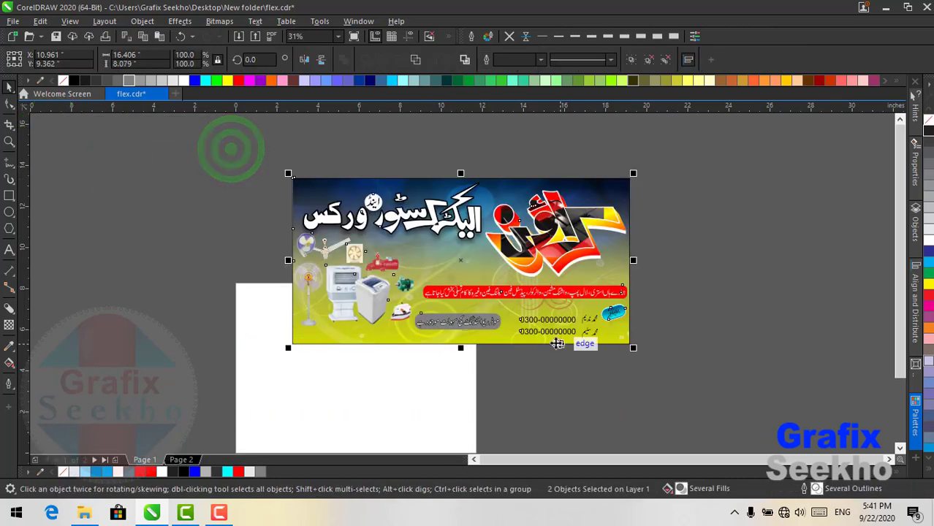
{"action": "left_click", "coordinate": [543, 388]}
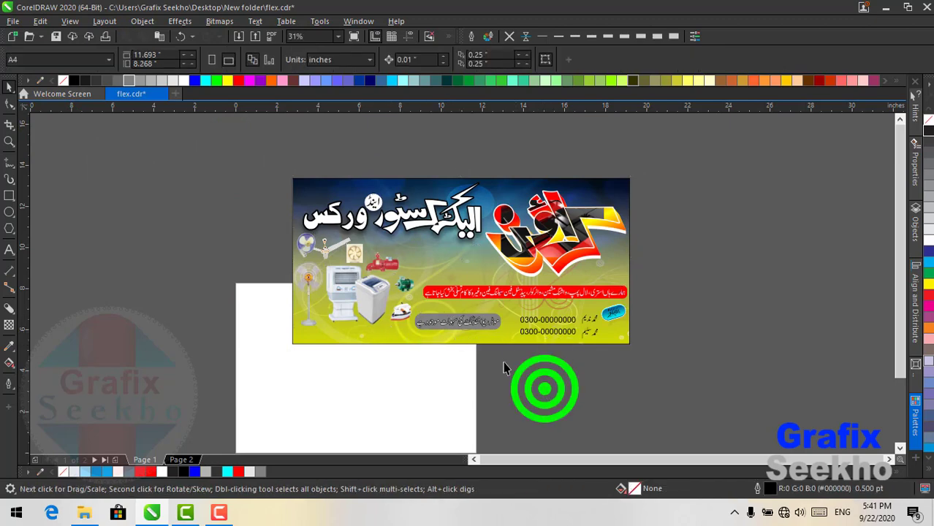
{"action": "scroll", "coordinate": [496, 337], "scroll_direction": "up", "scroll_amount": 4}
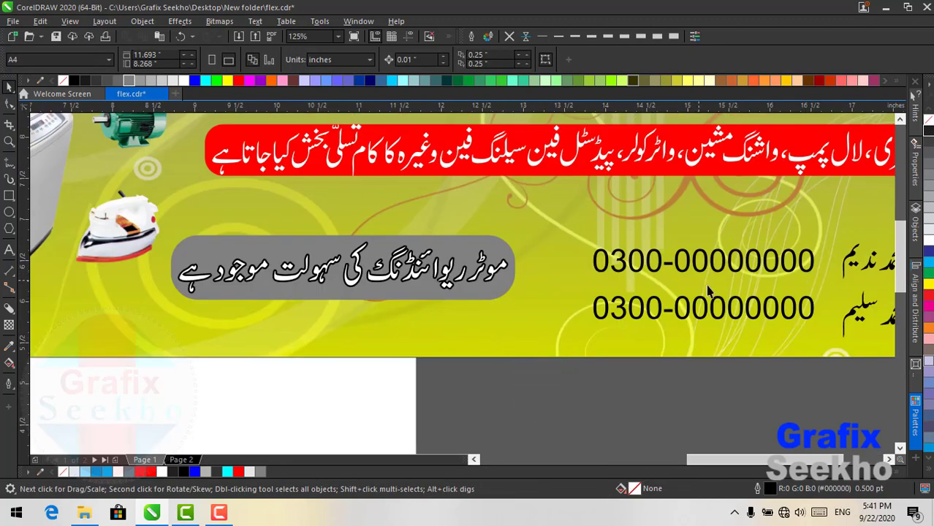
{"action": "left_click_drag", "start_coordinate": [728, 464], "coordinate": [768, 463]}
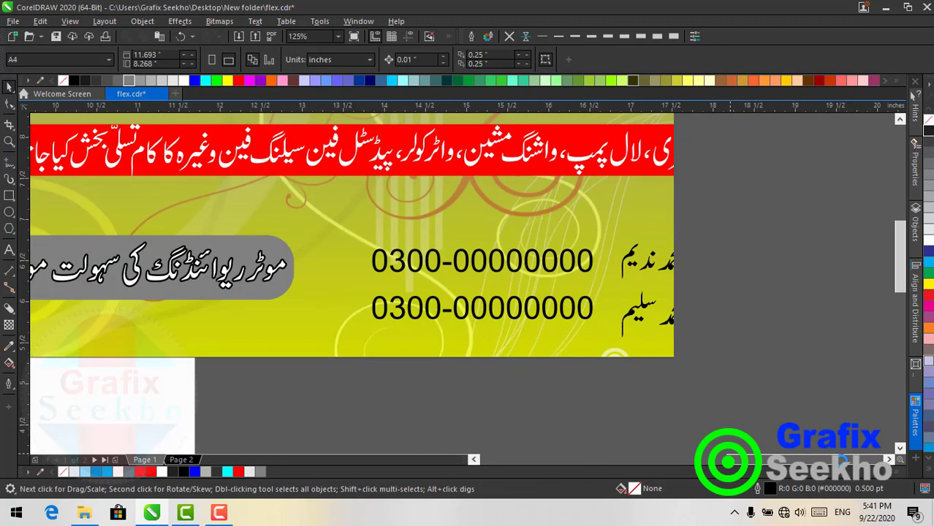
{"action": "left_click", "coordinate": [653, 271]}
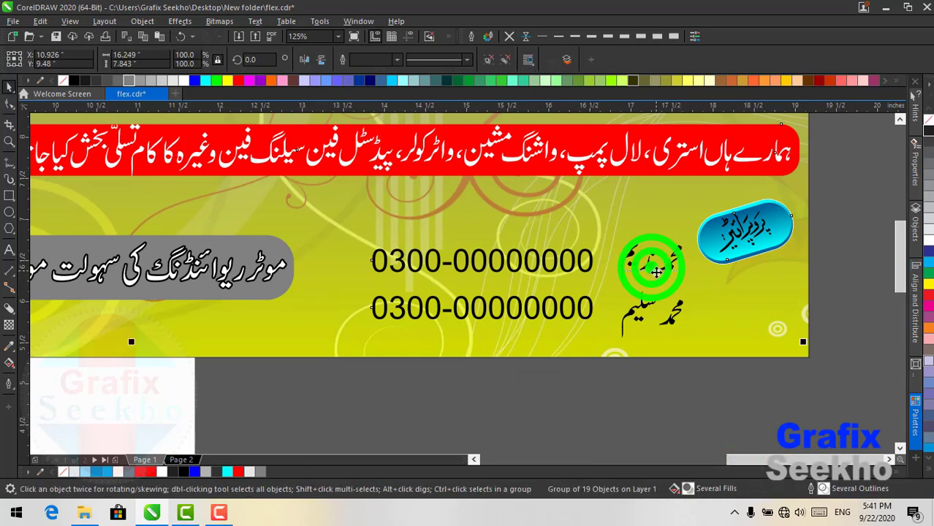
{"action": "left_click", "coordinate": [490, 60]}
{"action": "left_click", "coordinate": [635, 381]}
- Fill both phone-number lines red with a thin 1.0 pt black outline
{"action": "left_click", "coordinate": [634, 255]}
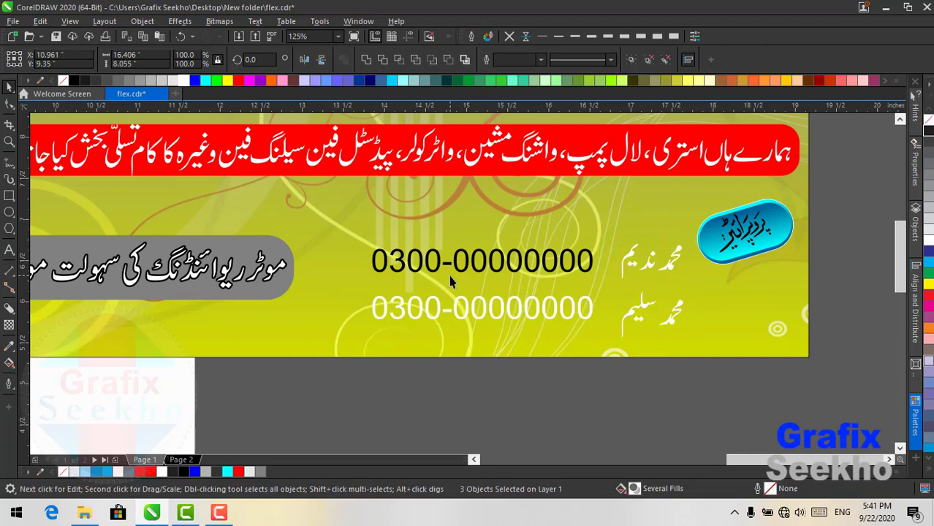
{"action": "left_click", "coordinate": [448, 267], "text": "ctrl"}
{"action": "left_click", "coordinate": [437, 260], "text": "ctrl"}
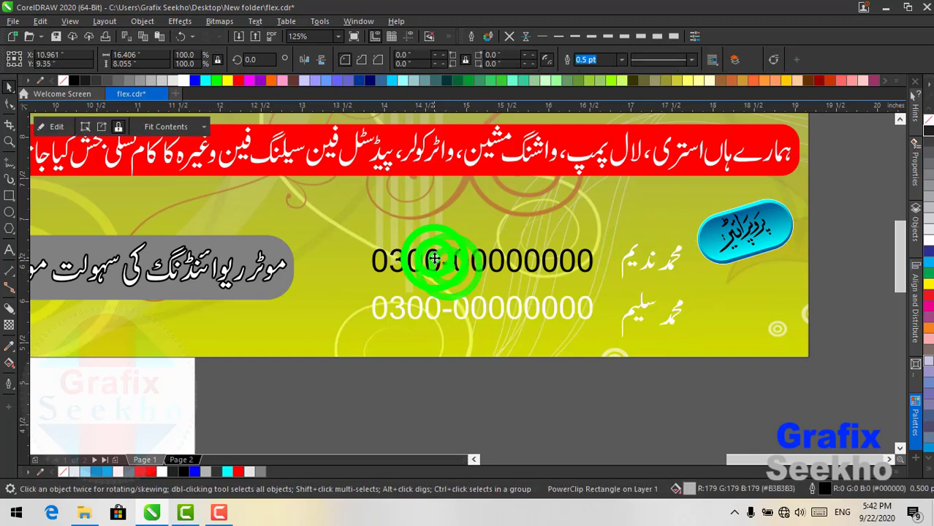
{"action": "left_click", "coordinate": [437, 264], "text": "ctrl"}
{"action": "left_click", "coordinate": [442, 264], "text": "ctrl"}
{"action": "scroll", "coordinate": [444, 264], "scroll_direction": "down", "scroll_amount": 1}
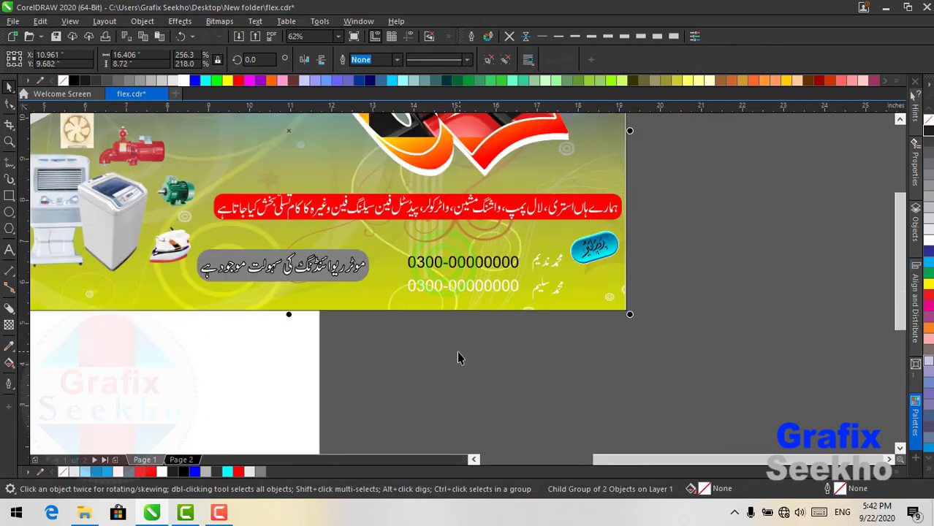
{"action": "left_click", "coordinate": [440, 352]}
{"action": "left_click", "coordinate": [376, 341]}
{"action": "left_click_drag", "start_coordinate": [376, 342], "coordinate": [574, 241]}
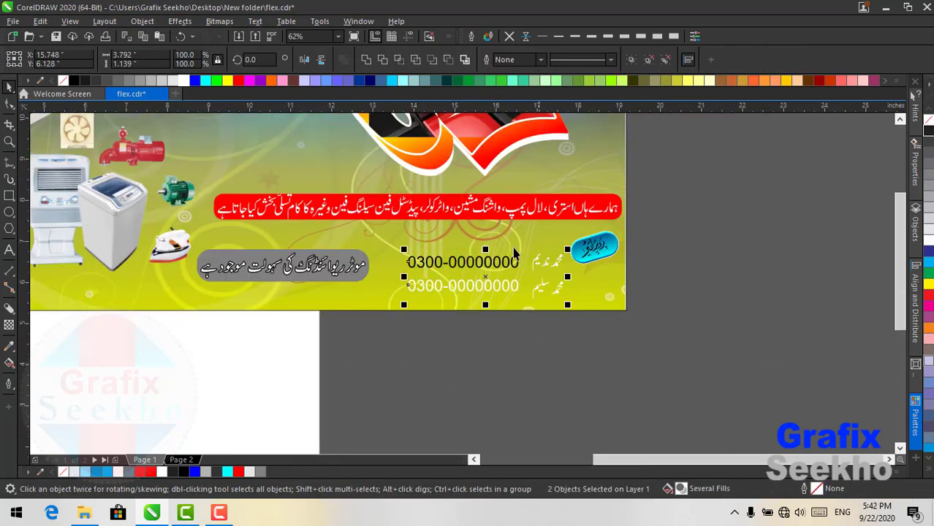
{"action": "left_click", "coordinate": [187, 82]}
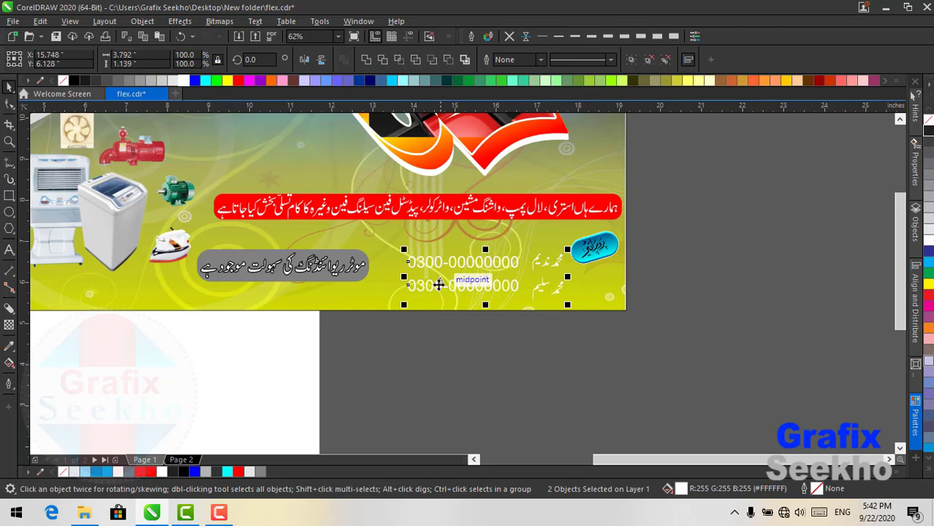
{"action": "left_click", "coordinate": [240, 81]}
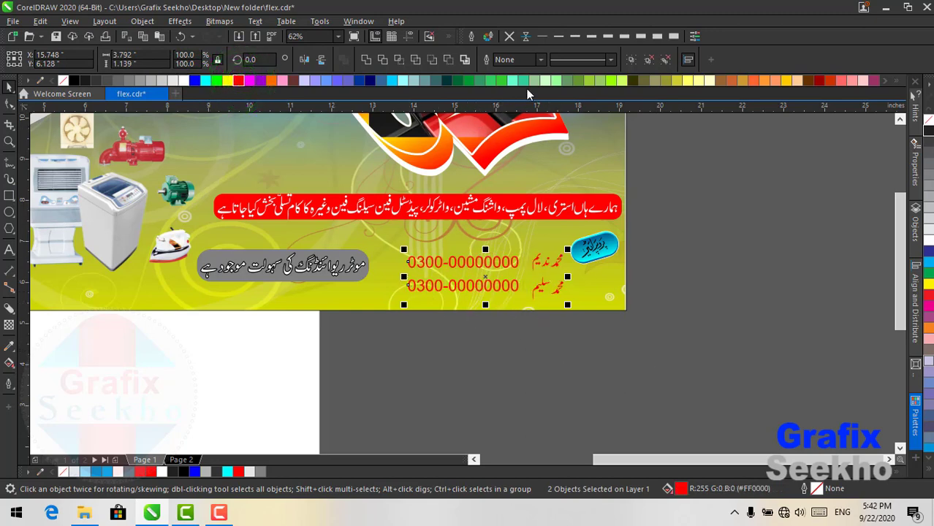
{"action": "left_click", "coordinate": [578, 36]}
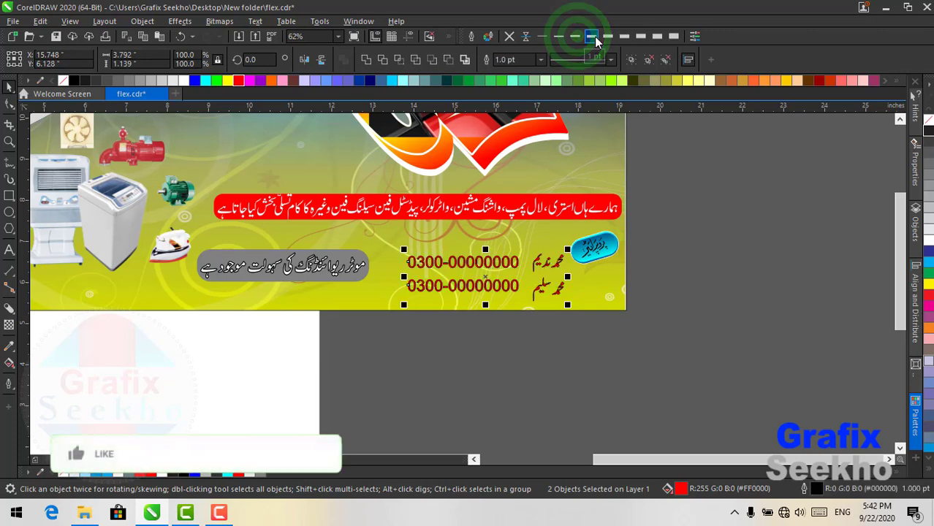
- In Outline Pen, enable Scale with object, Behind fill and Overprint outline for the lines
{"action": "left_click", "coordinate": [593, 36]}
{"action": "left_click", "coordinate": [472, 36]}
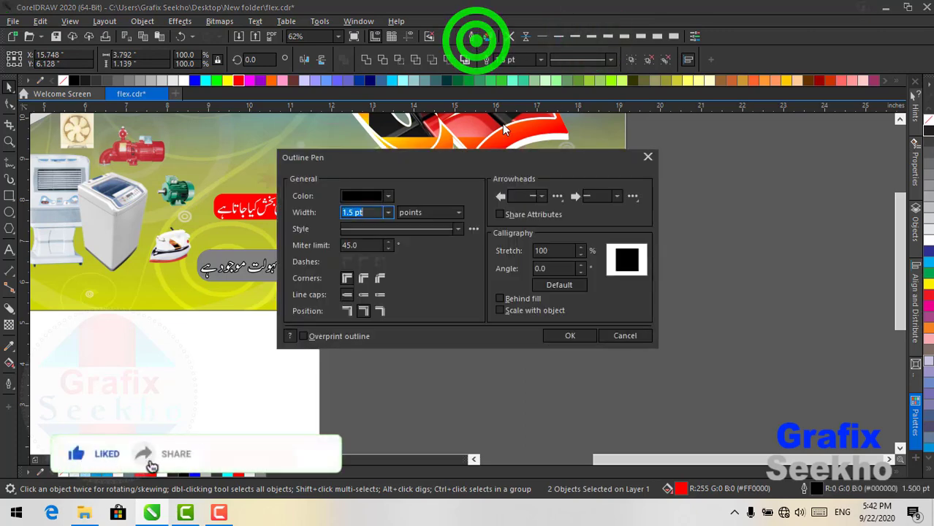
{"action": "left_click", "coordinate": [360, 277]}
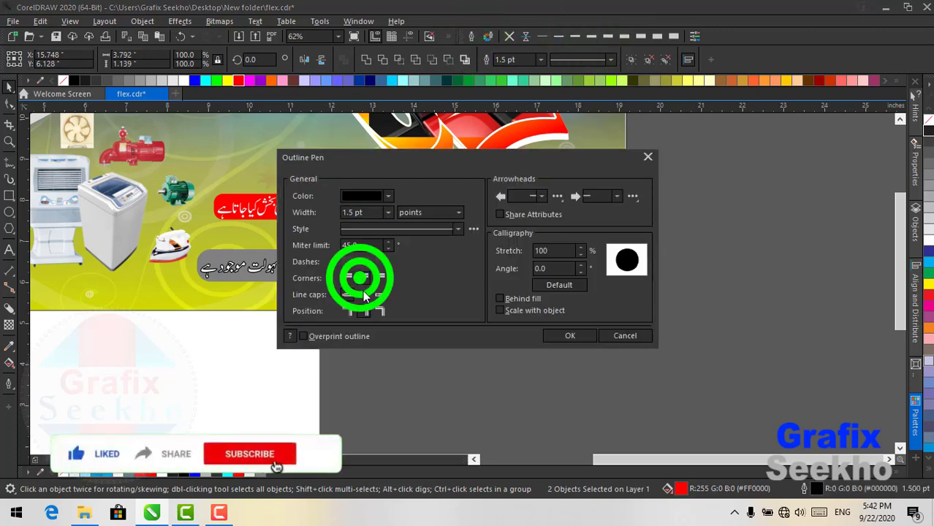
{"action": "left_click", "coordinate": [511, 308]}
{"action": "left_click", "coordinate": [351, 338]}
{"action": "left_click_drag", "start_coordinate": [399, 154], "coordinate": [734, 157]}
- Set the outline colour to white and width to 4.0 pt, then apply with OK
{"action": "left_click", "coordinate": [721, 199]}
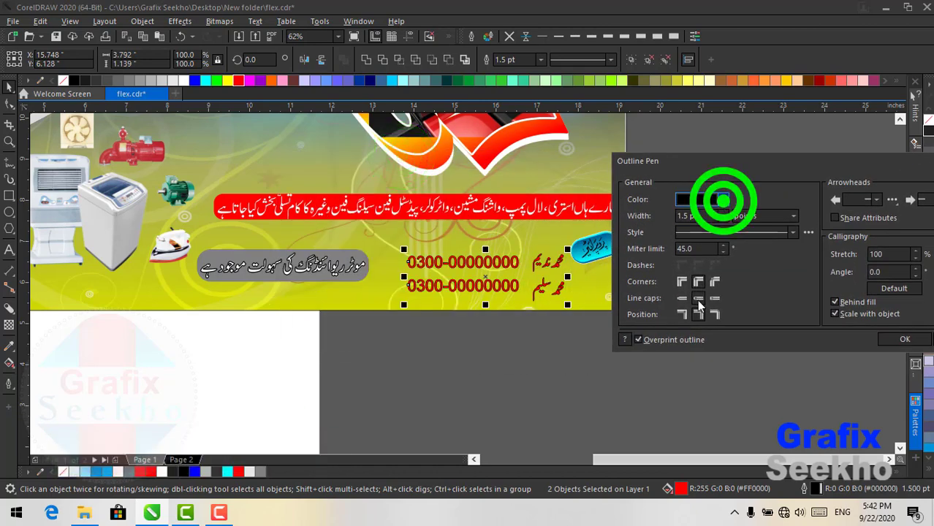
{"action": "left_click", "coordinate": [698, 265]}
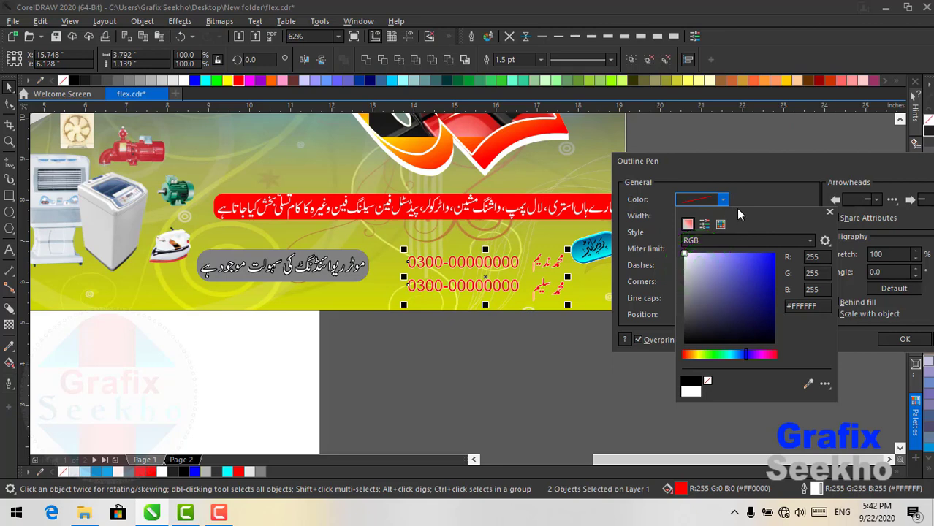
{"action": "left_click", "coordinate": [771, 192]}
{"action": "left_click", "coordinate": [722, 215]}
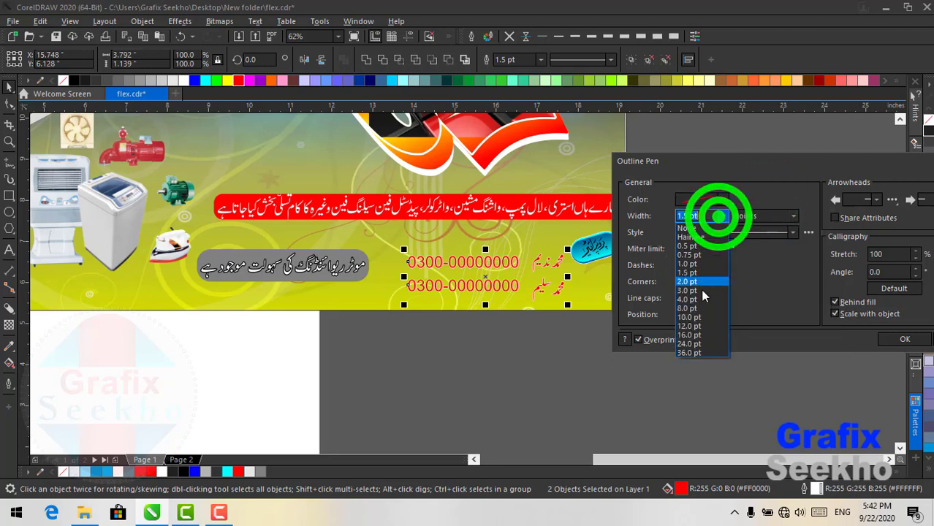
{"action": "left_click", "coordinate": [698, 291]}
{"action": "left_click", "coordinate": [722, 216]}
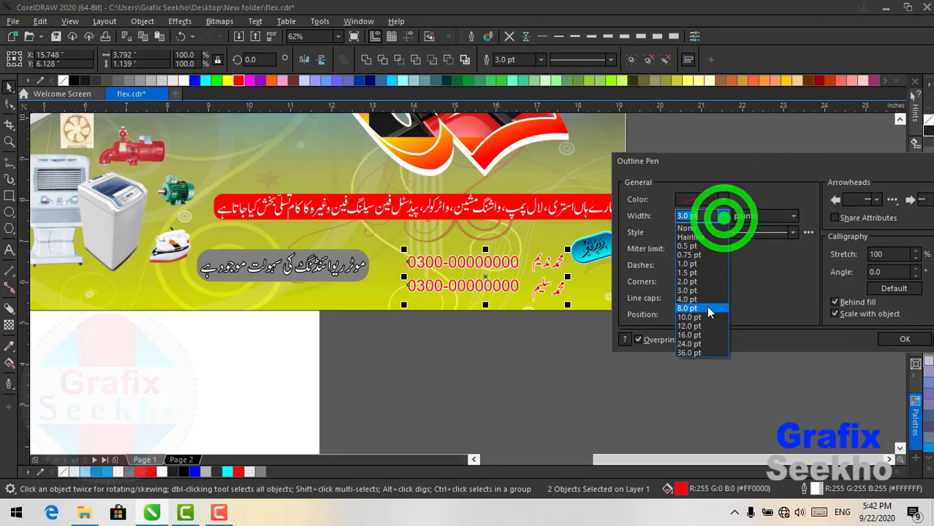
{"action": "left_click", "coordinate": [707, 310]}
{"action": "left_click", "coordinate": [722, 215]}
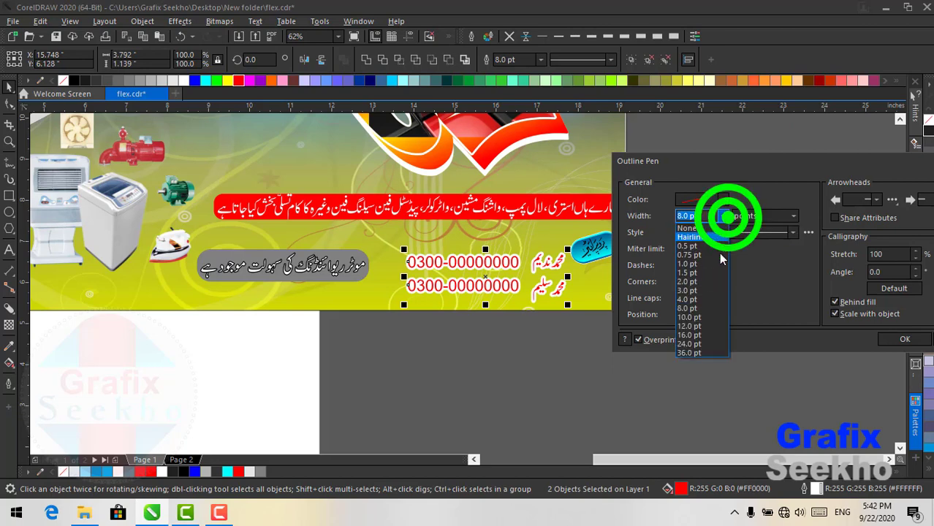
{"action": "left_click", "coordinate": [701, 300]}
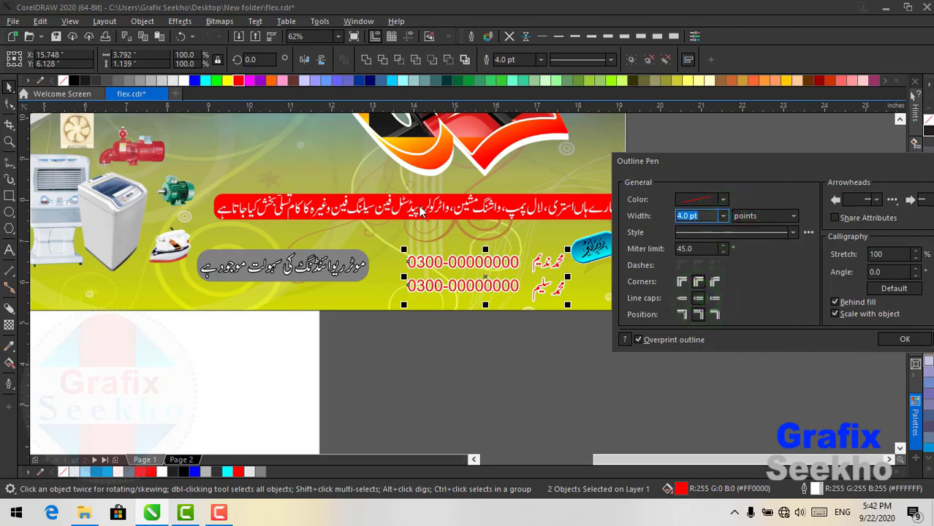
{"action": "left_click", "coordinate": [334, 39]}
{"action": "left_click", "coordinate": [887, 337]}
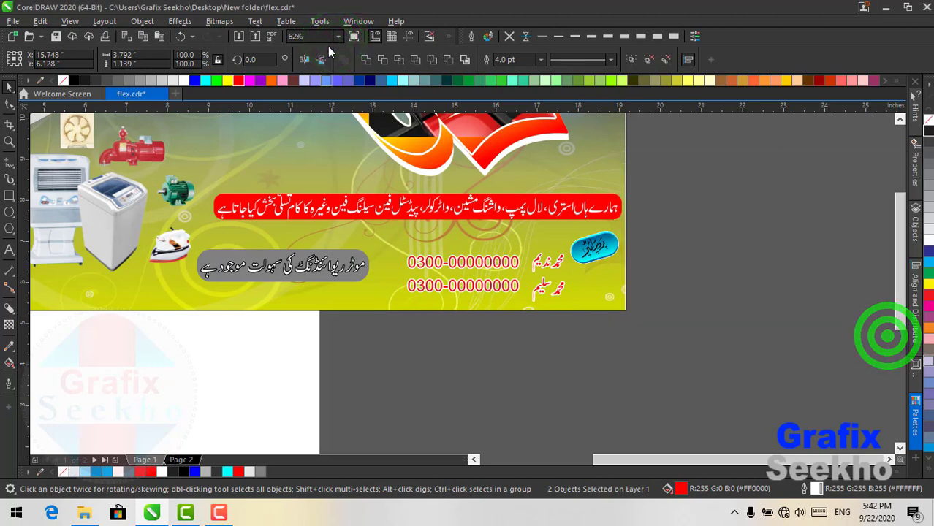
- Zoom to the whole banner and add a drop shadow falling below the red 3D logo
{"action": "left_click", "coordinate": [336, 37]}
{"action": "left_click", "coordinate": [310, 53]}
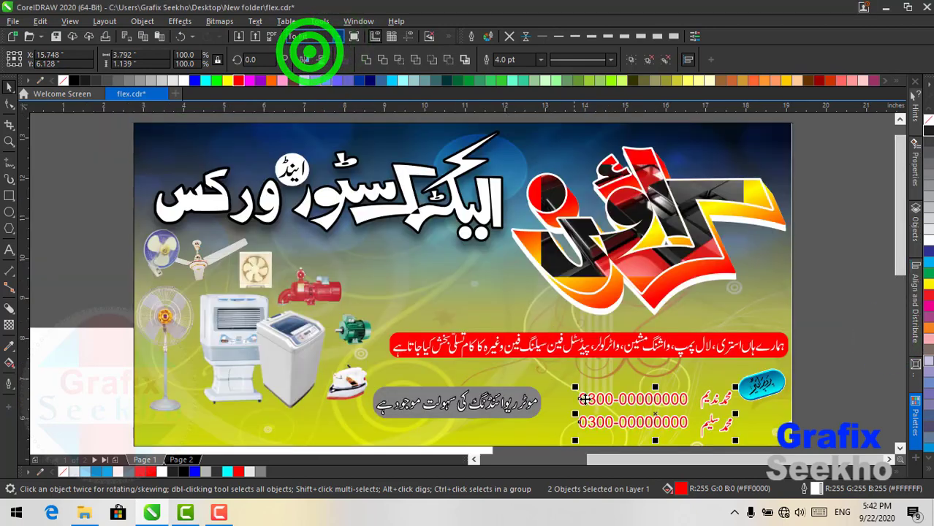
{"action": "left_click", "coordinate": [821, 348]}
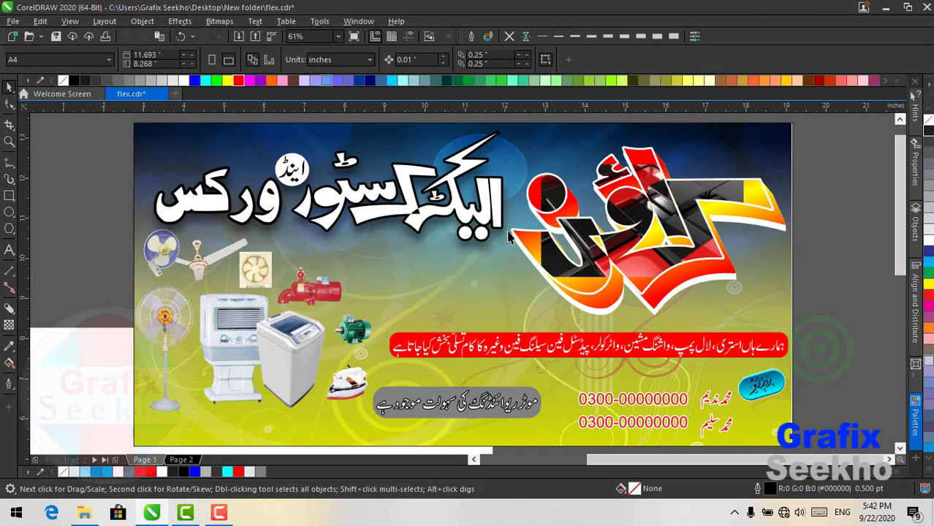
{"action": "left_click", "coordinate": [665, 255]}
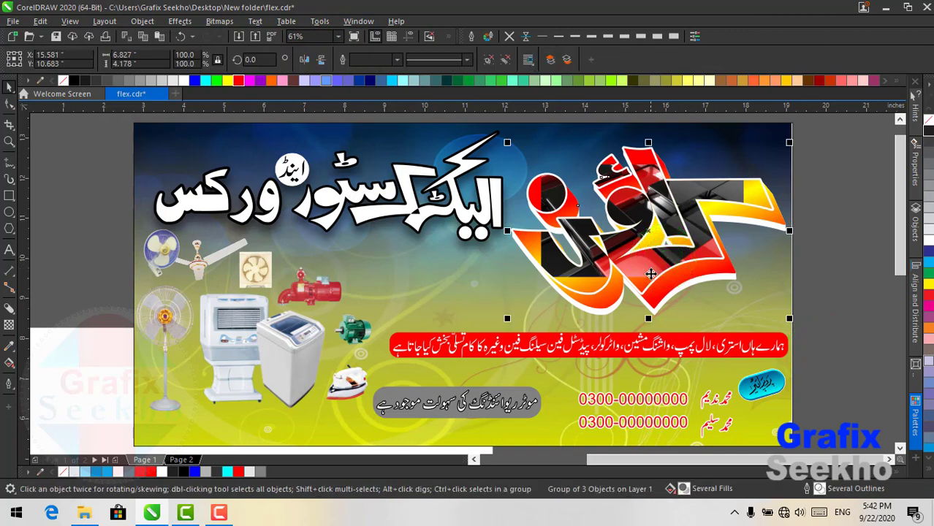
{"action": "left_click", "coordinate": [9, 309]}
{"action": "left_click", "coordinate": [33, 309]}
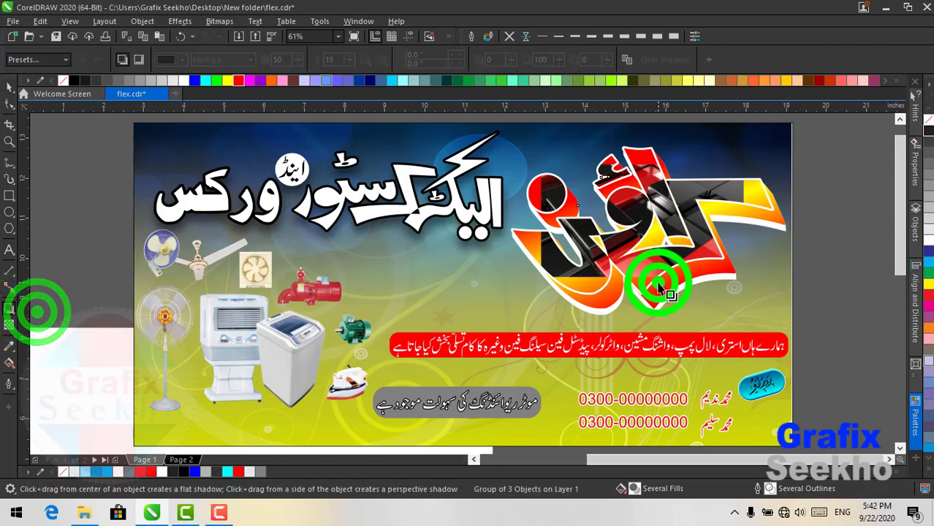
{"action": "left_click_drag", "start_coordinate": [658, 285], "coordinate": [657, 142]}
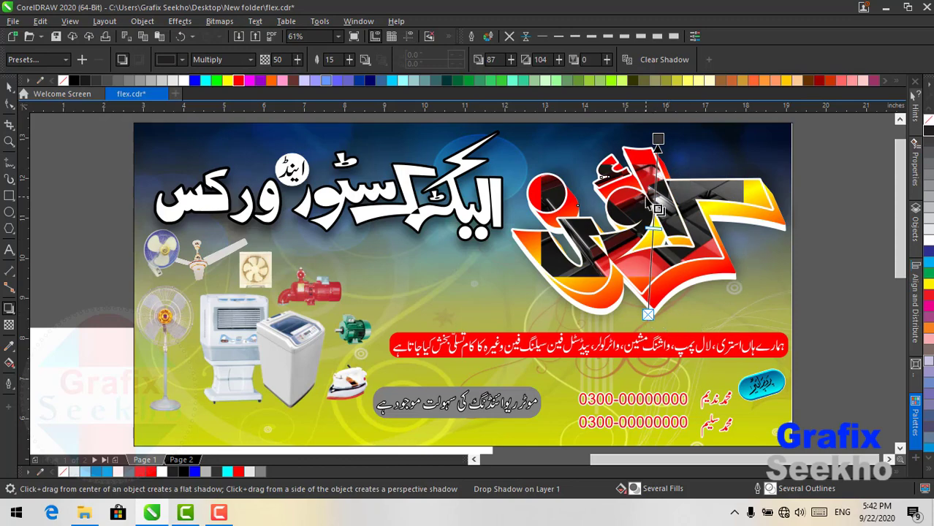
{"action": "left_click_drag", "start_coordinate": [646, 144], "coordinate": [652, 322]}
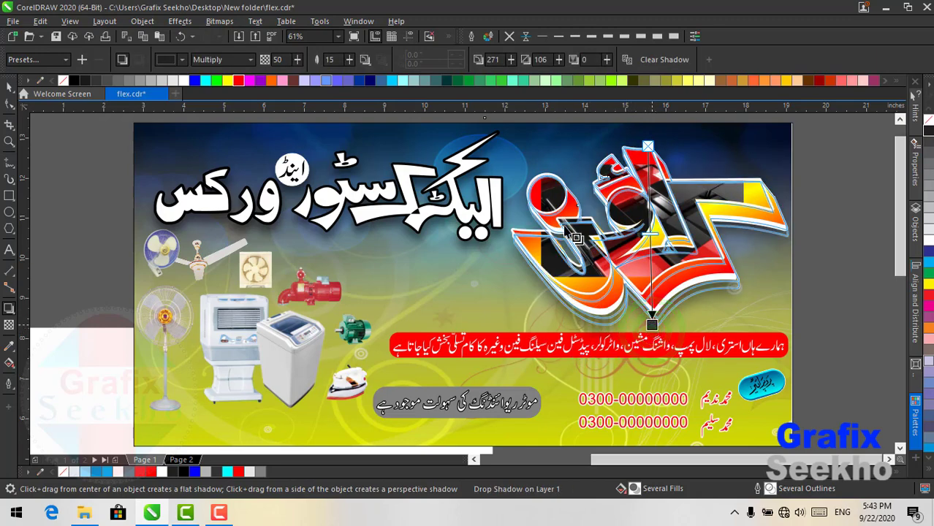
- Set the logo's shadow colour to black from the RGB Palette
{"action": "left_click", "coordinate": [175, 59]}
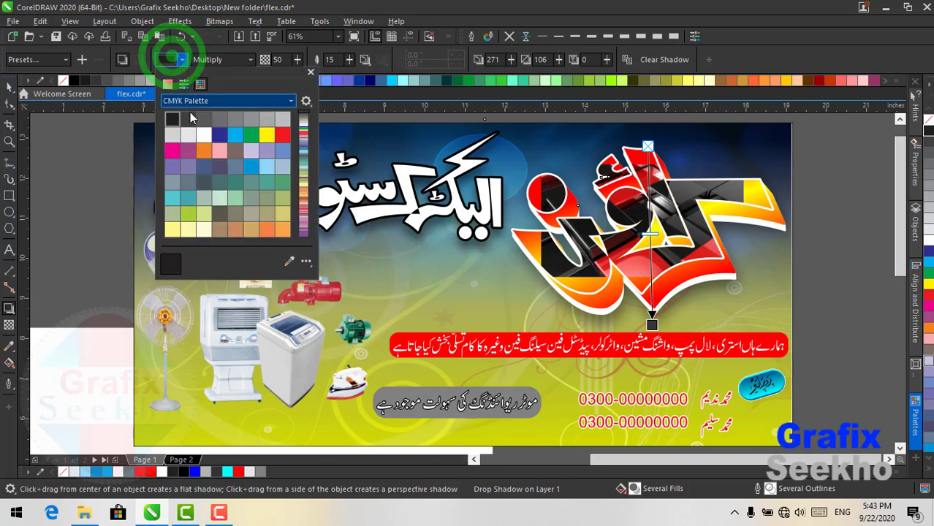
{"action": "left_click", "coordinate": [193, 98]}
{"action": "left_click", "coordinate": [209, 224]}
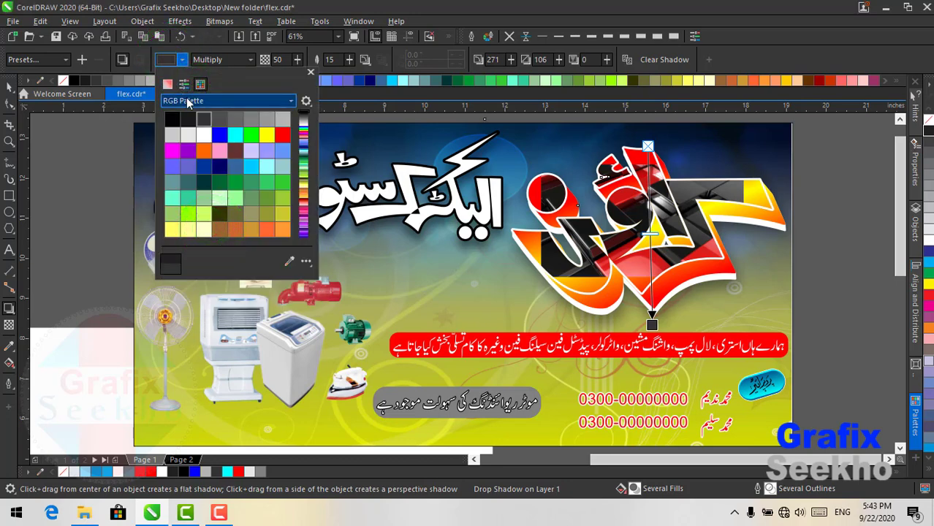
{"action": "left_click", "coordinate": [172, 122]}
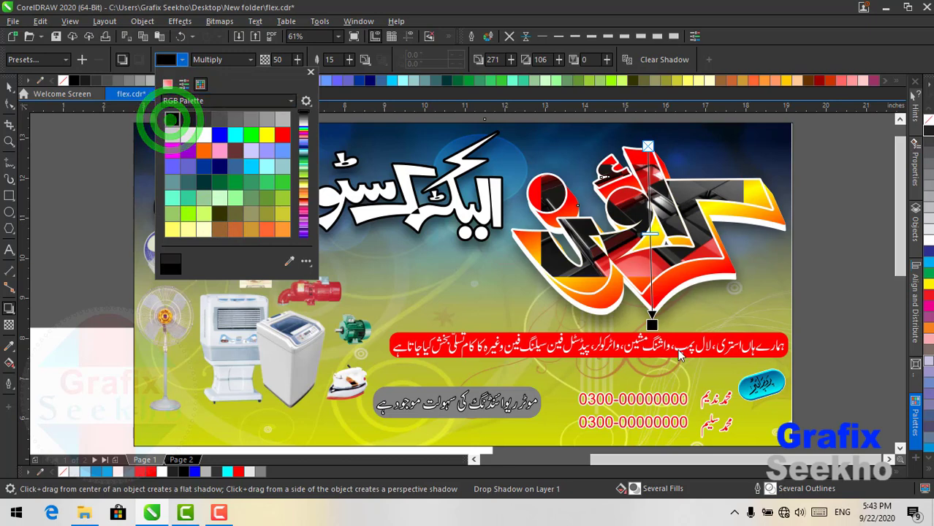
{"action": "left_click", "coordinate": [652, 326]}
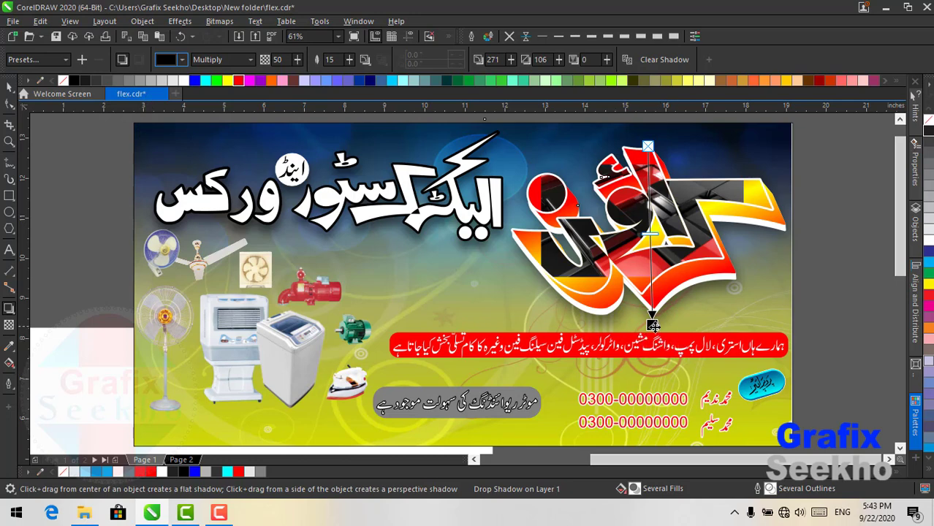
{"action": "left_click", "coordinate": [652, 399]}
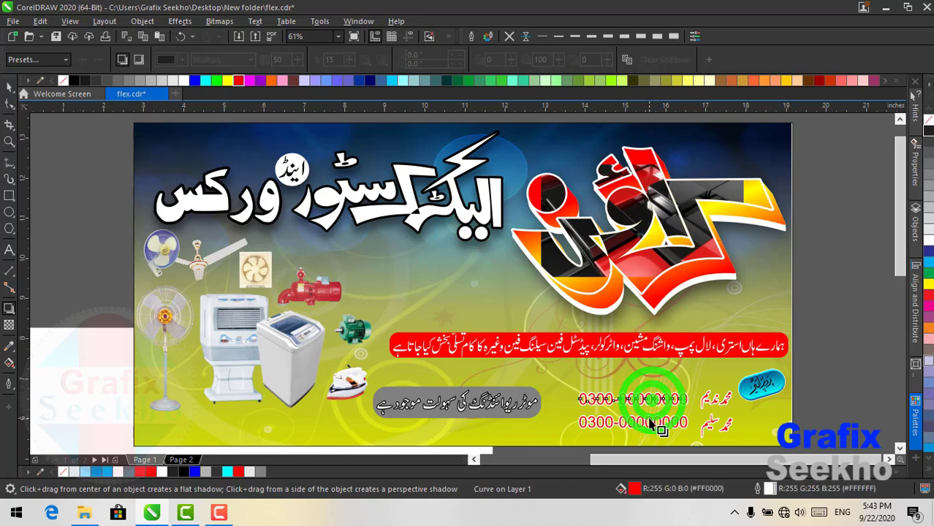
- Box-select both red phone-number lines and group them with Ctrl+G
{"action": "left_click", "coordinate": [644, 424]}
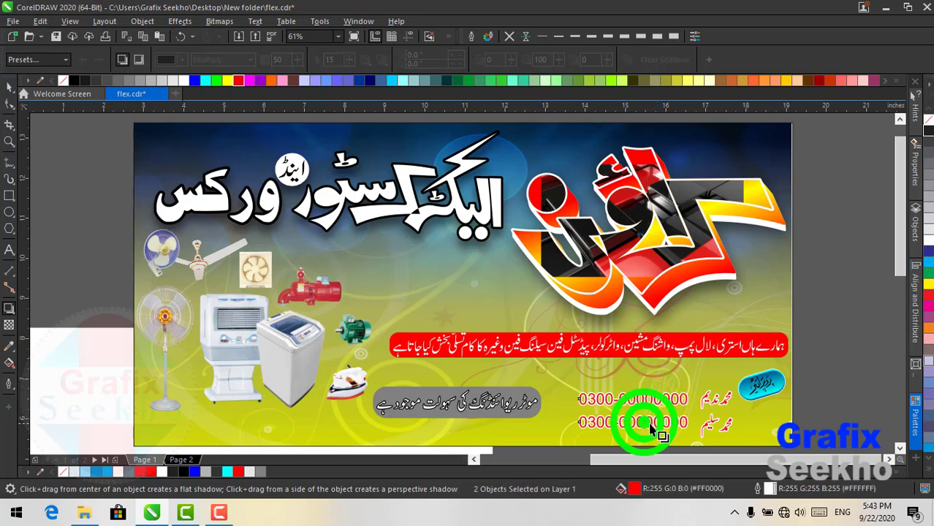
{"action": "left_click", "coordinate": [720, 402]}
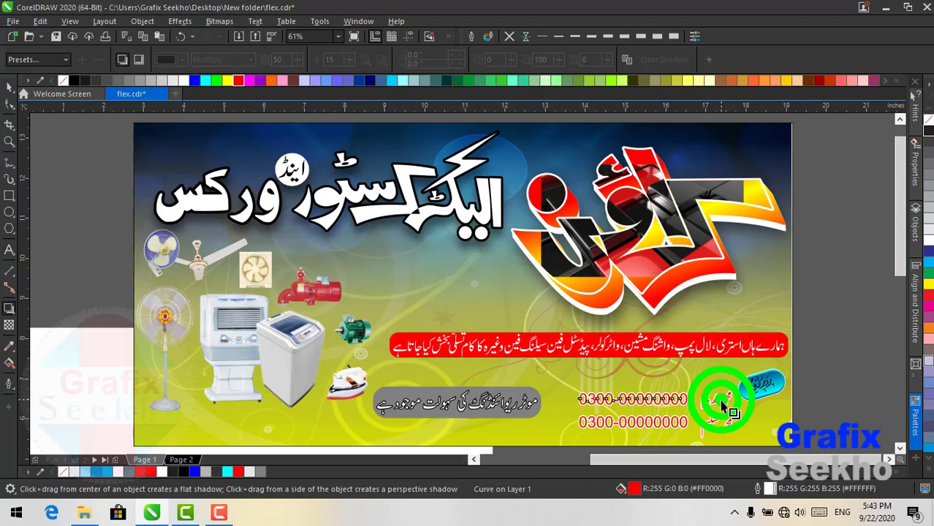
{"action": "left_click", "coordinate": [675, 423], "text": "shift"}
{"action": "scroll", "coordinate": [700, 423], "scroll_direction": "up", "scroll_amount": 2}
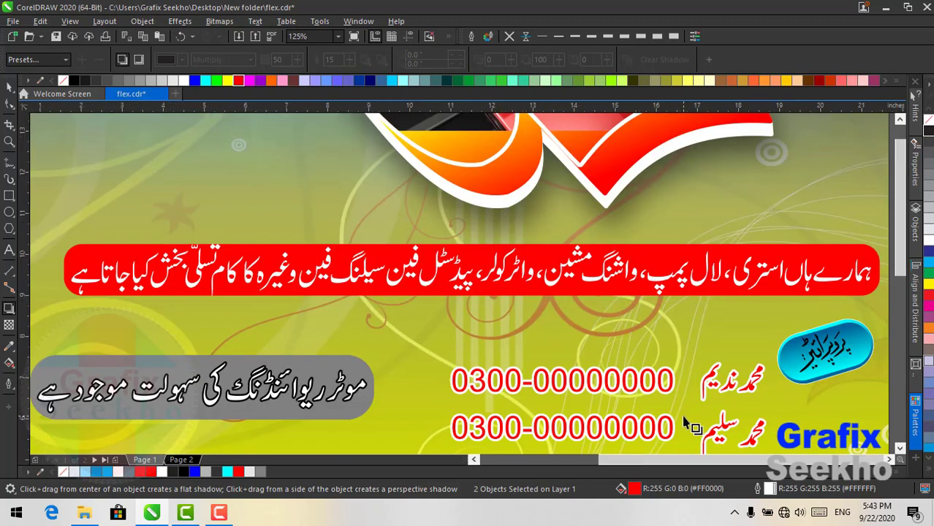
{"action": "scroll", "coordinate": [698, 427], "scroll_direction": "down", "scroll_amount": 2}
{"action": "left_click", "coordinate": [8, 88]}
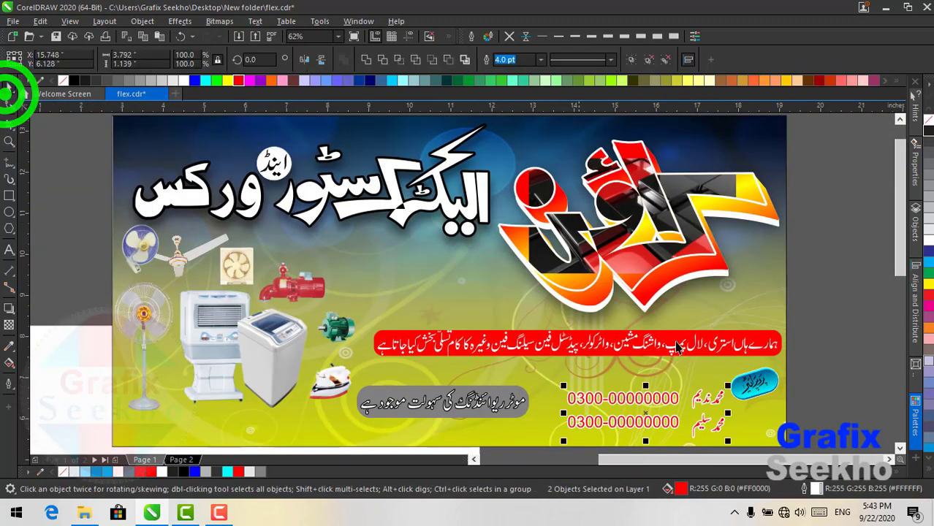
{"action": "left_click_drag", "start_coordinate": [822, 367], "coordinate": [578, 456]}
{"action": "left_click", "coordinate": [820, 326]}
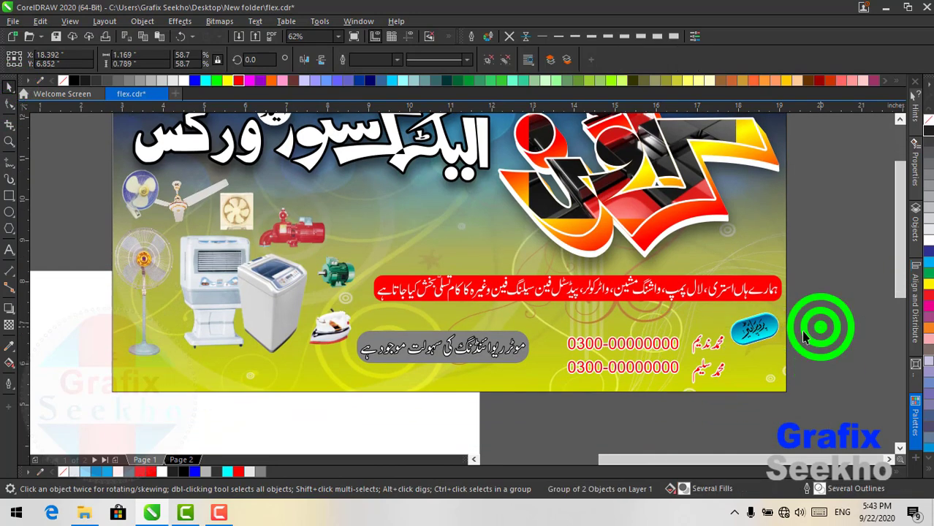
{"action": "left_click_drag", "start_coordinate": [816, 318], "coordinate": [553, 406]}
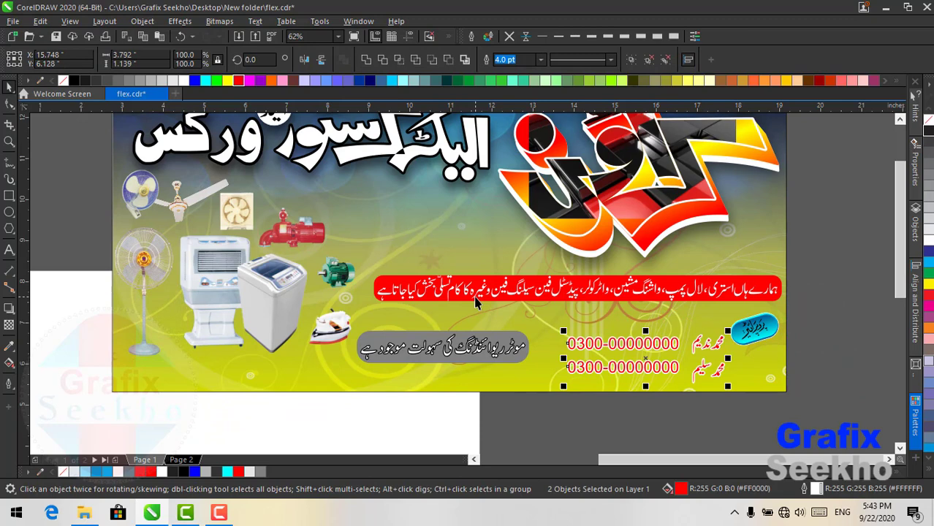
{"action": "key", "text": "ctrl+g"}
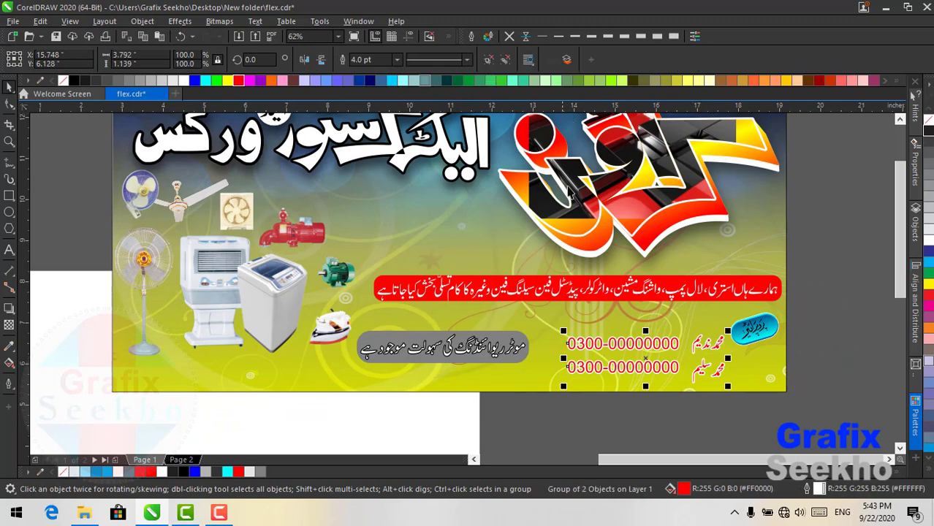
- Add drop shadows to the phone-number group and beneath the grey Urdu pill
{"action": "left_click", "coordinate": [9, 306]}
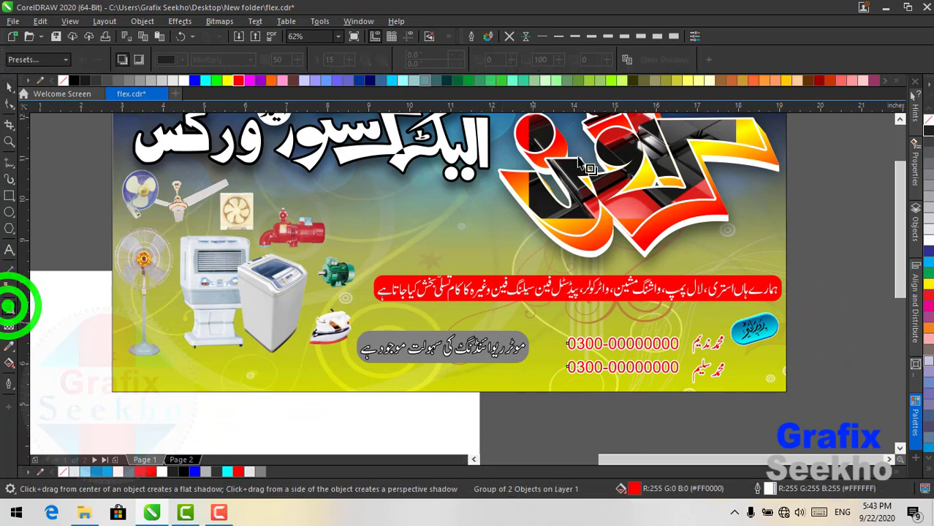
{"action": "left_click", "coordinate": [625, 63]}
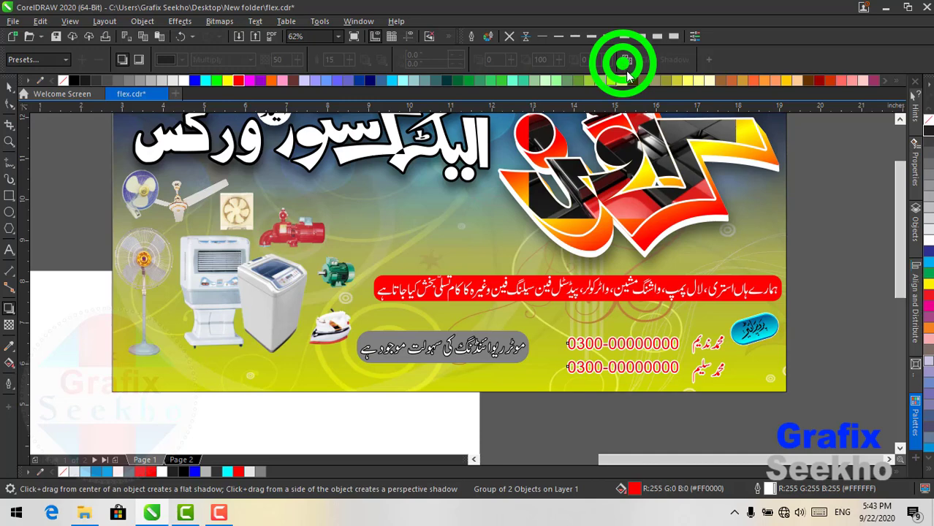
{"action": "left_click", "coordinate": [653, 253]}
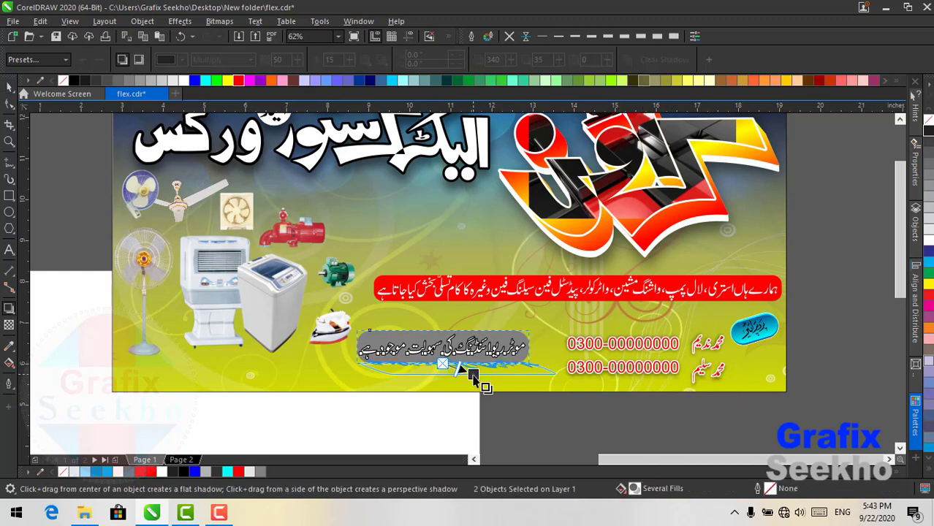
{"action": "left_click_drag", "start_coordinate": [442, 364], "coordinate": [458, 327]}
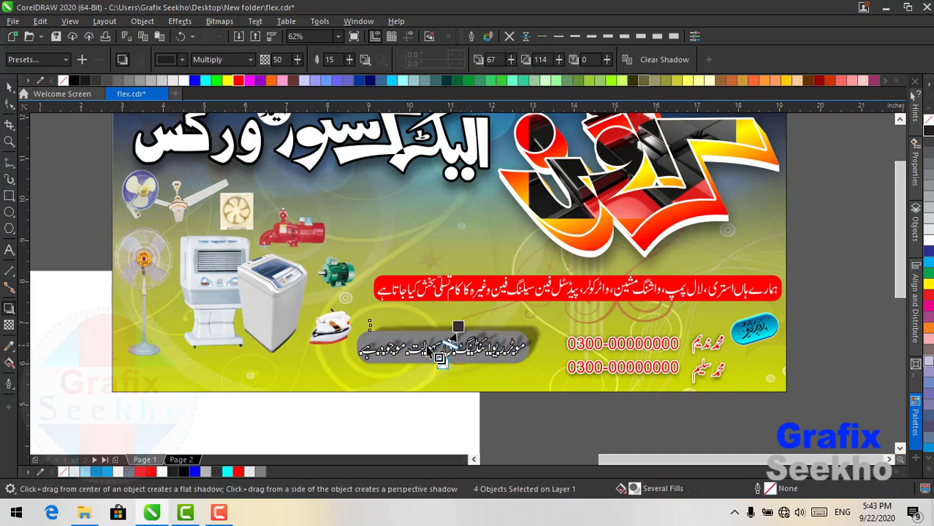
{"action": "left_click_drag", "start_coordinate": [453, 327], "coordinate": [421, 358]}
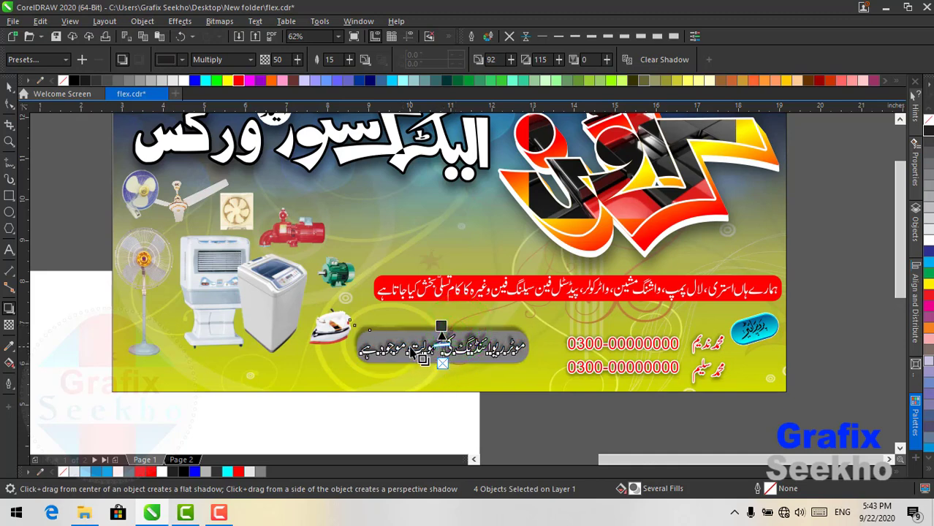
- Make the pill's shadow colour black from the RGB palette
{"action": "left_click", "coordinate": [164, 60]}
{"action": "left_click", "coordinate": [184, 100]}
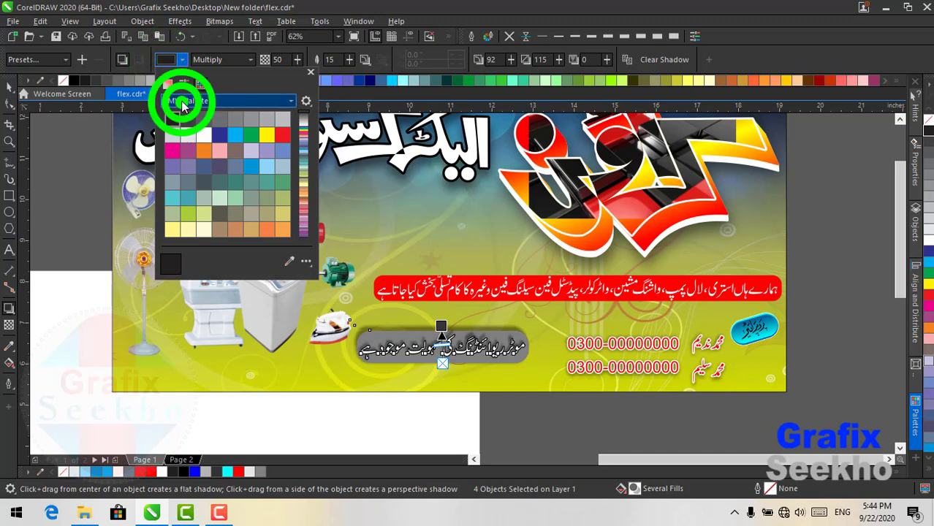
{"action": "left_click", "coordinate": [205, 227]}
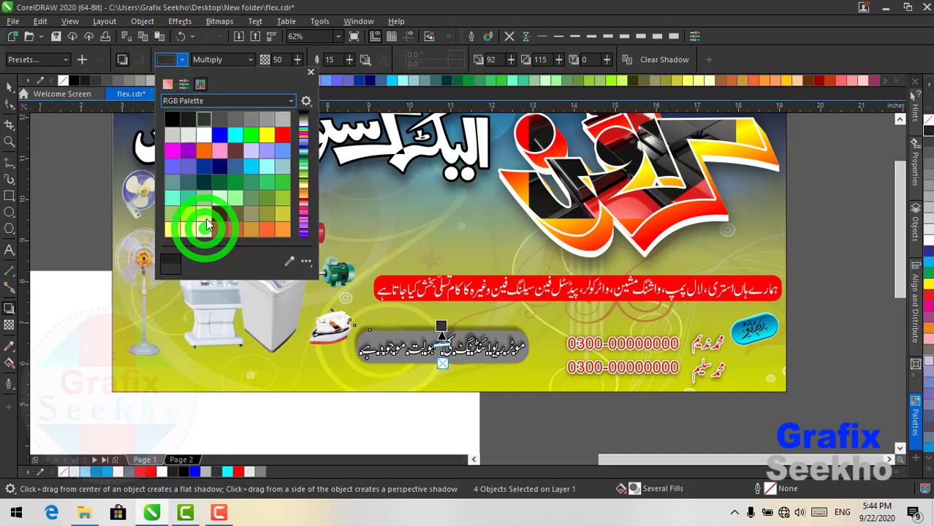
{"action": "left_click", "coordinate": [172, 118]}
{"action": "left_click", "coordinate": [5, 91]}
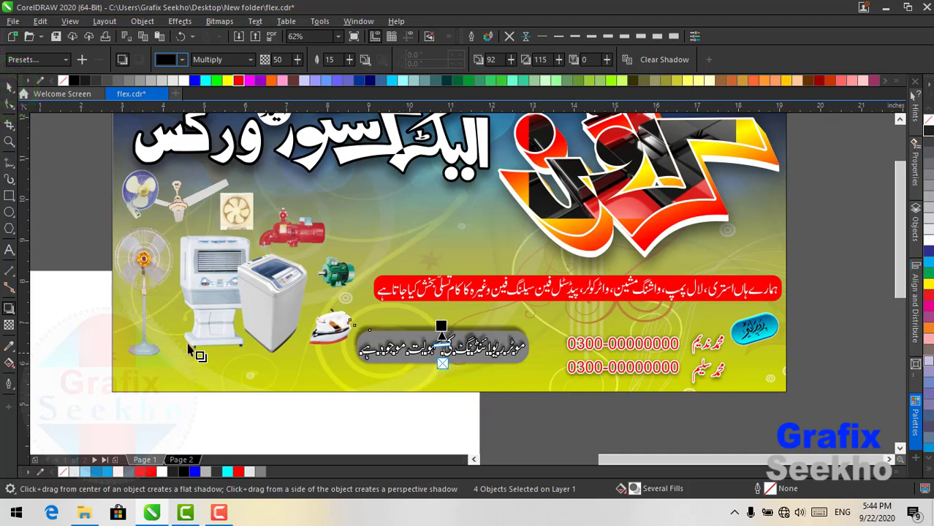
{"action": "left_click", "coordinate": [10, 250]}
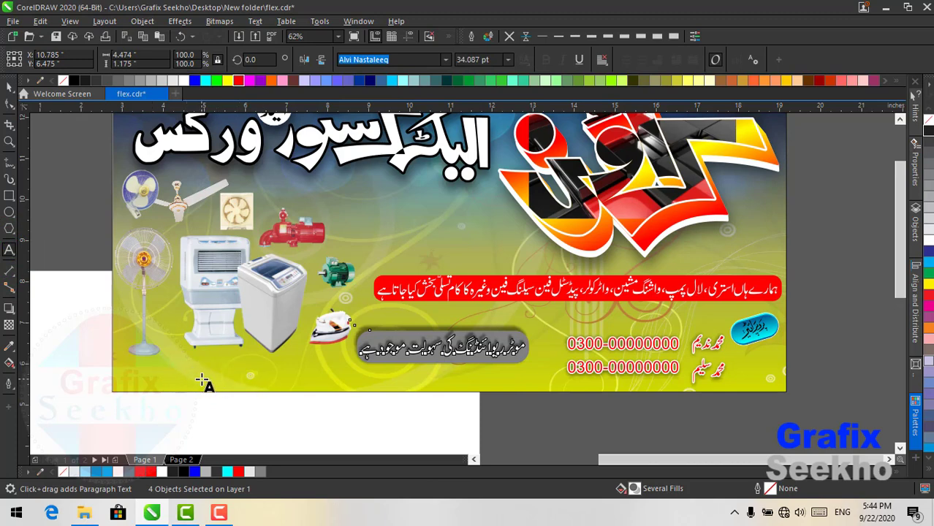
- Type 'Grafix Seekho' below the appliance pictures, enlarge it, and set it in Astron Boy Video font
{"action": "left_click", "coordinate": [202, 379]}
{"action": "type", "text": "Grafix Seekho"}
{"action": "left_click", "coordinate": [9, 86]}
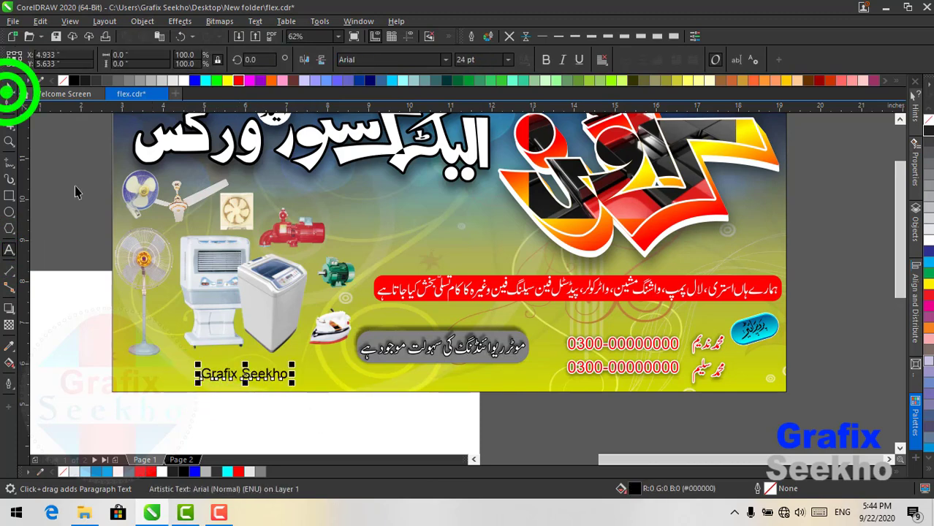
{"action": "left_click_drag", "start_coordinate": [292, 363], "coordinate": [327, 360]}
{"action": "left_click", "coordinate": [380, 59]}
{"action": "left_click", "coordinate": [445, 59]}
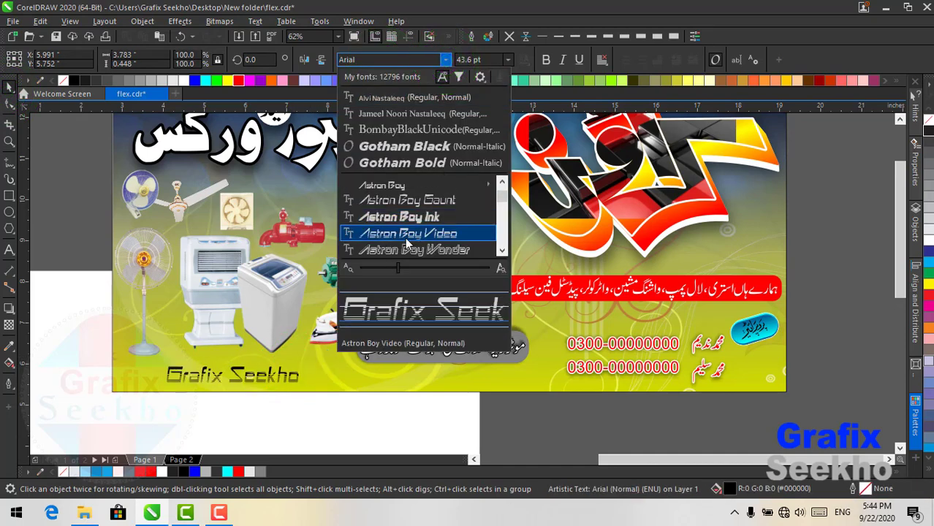
{"action": "left_click", "coordinate": [407, 234]}
- Scale the Grafix Seekho text up to 62.928 pt and position it at the banner's lower left
{"action": "left_click", "coordinate": [11, 87]}
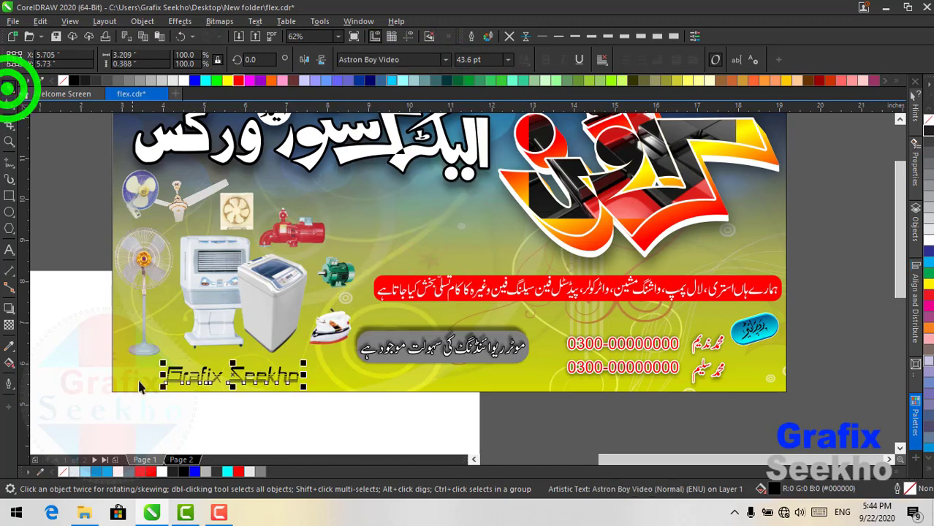
{"action": "left_click_drag", "start_coordinate": [178, 376], "coordinate": [137, 375]}
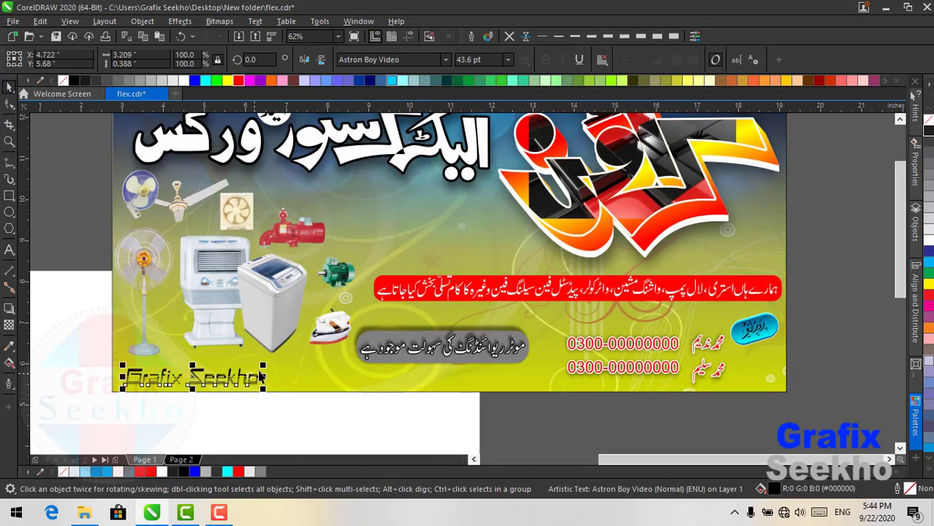
{"action": "left_click_drag", "start_coordinate": [263, 366], "coordinate": [321, 358]}
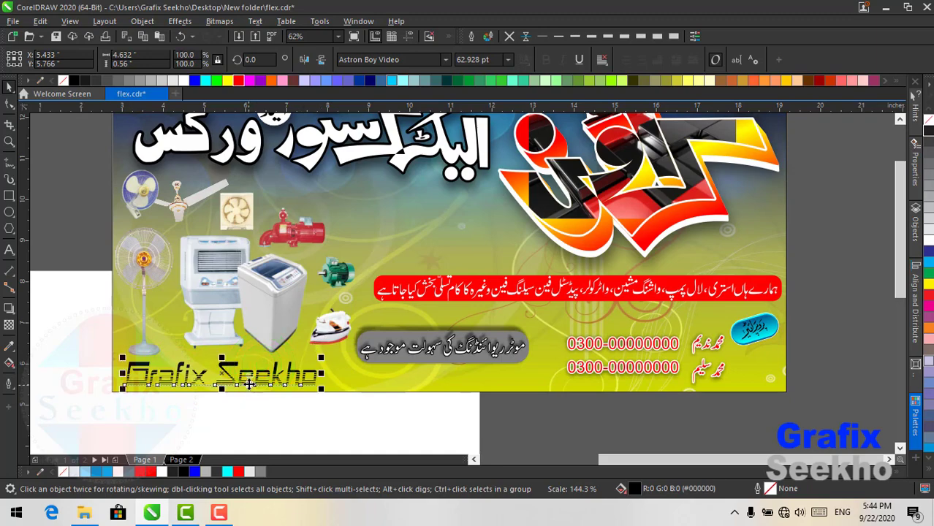
{"action": "left_click_drag", "start_coordinate": [249, 384], "coordinate": [252, 381]}
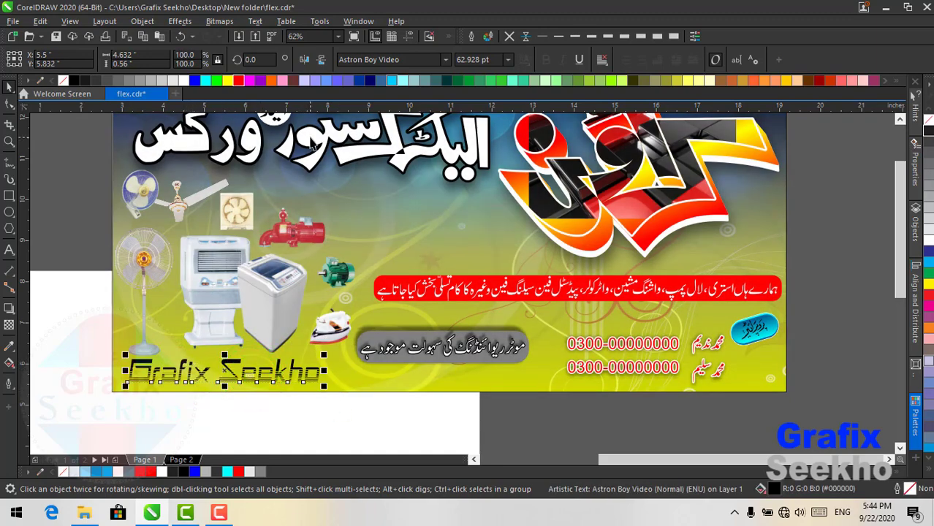
{"action": "left_click", "coordinate": [334, 36]}
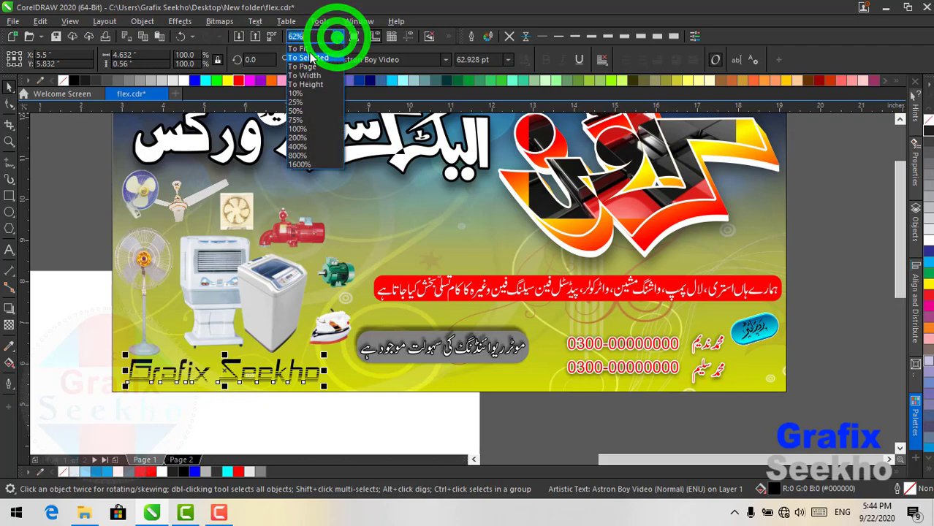
- Zoom out to the whole banner and copy the pill's Multiply shadow (50 opacity, 15 feathering) onto Grafix Seekho
{"action": "left_click", "coordinate": [310, 51]}
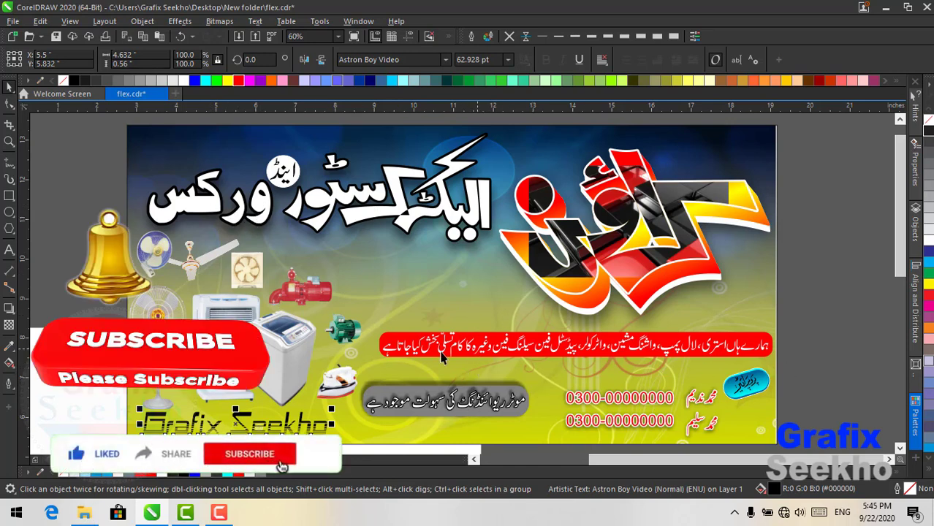
{"action": "left_click", "coordinate": [375, 377]}
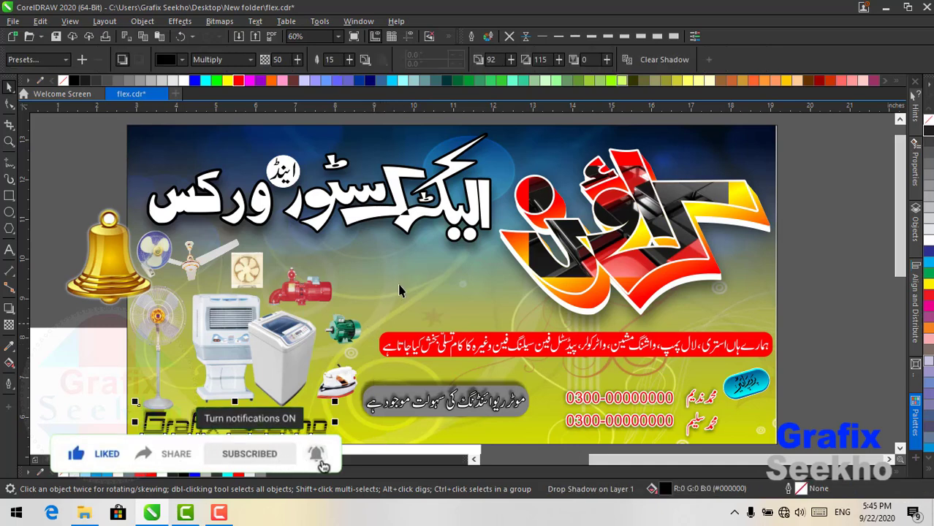